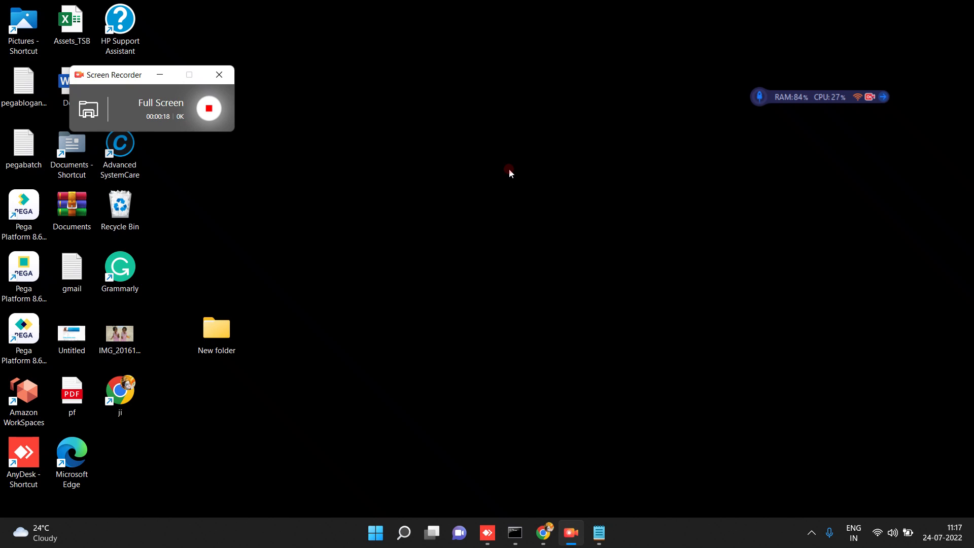
Restore the Pega Dev Studio window and Save and run the CarLoan case type.
click(549, 530)
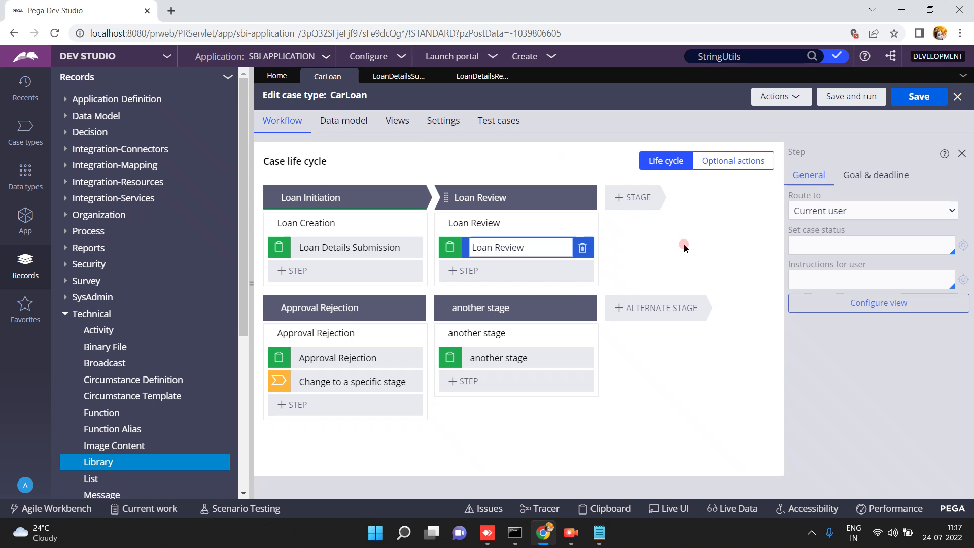
click(855, 101)
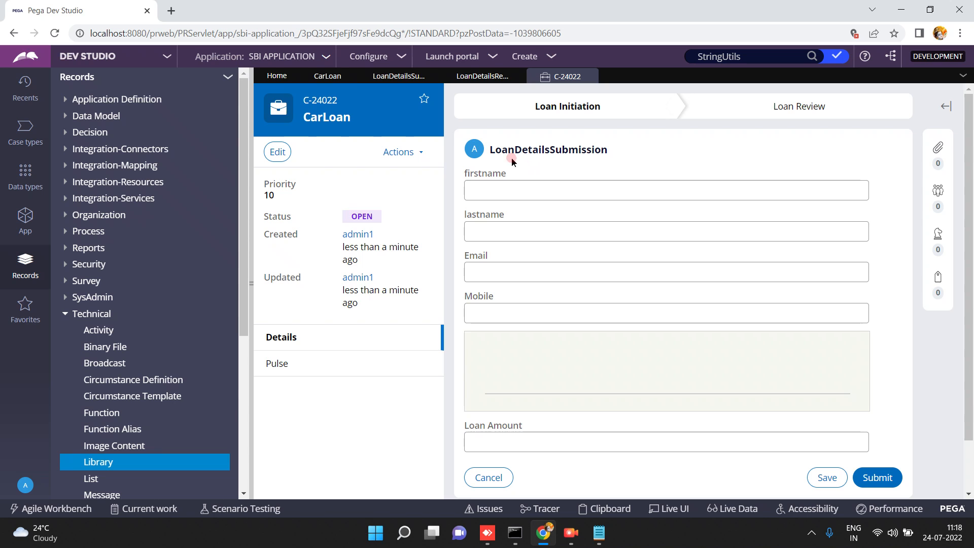
Open the LoanDetailsSubmission section rule from the new CarLoan case.
click(393, 79)
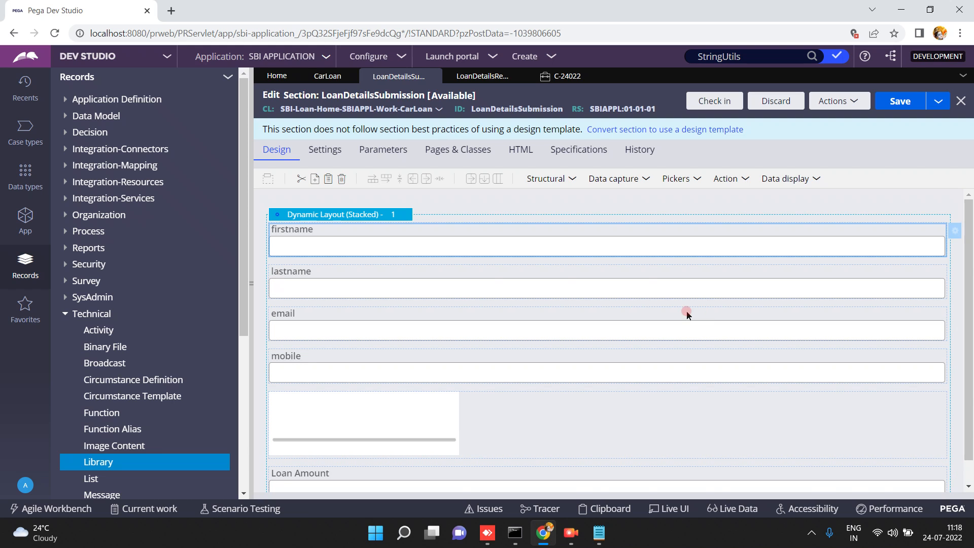
Inspect the firstname, lastname and mobile cells and the empty cell below mobile.
click(570, 237)
click(421, 288)
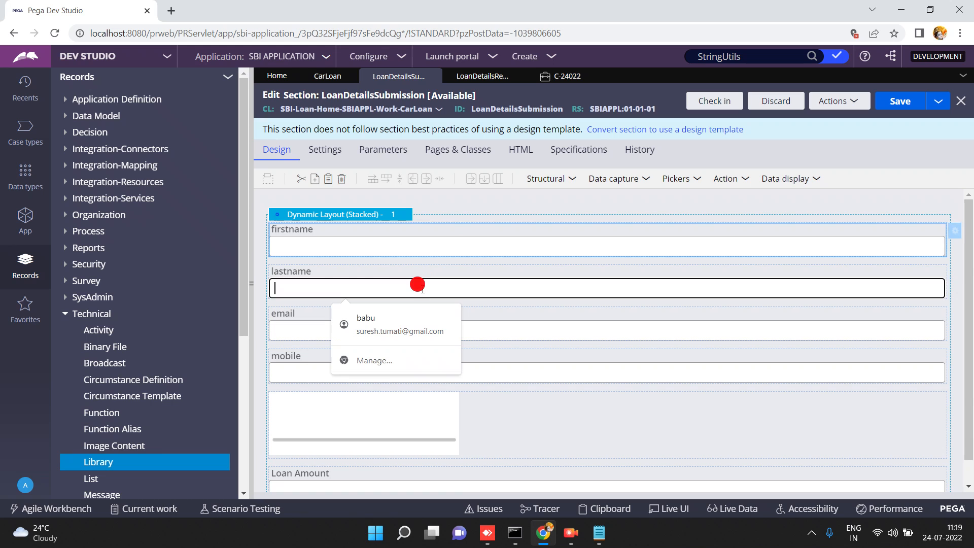
click(507, 352)
click(363, 441)
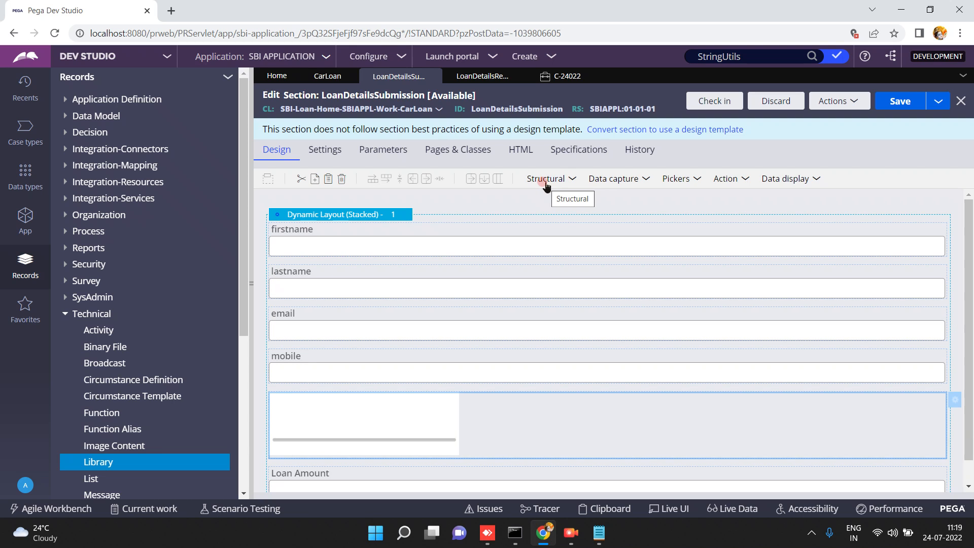
click(645, 179)
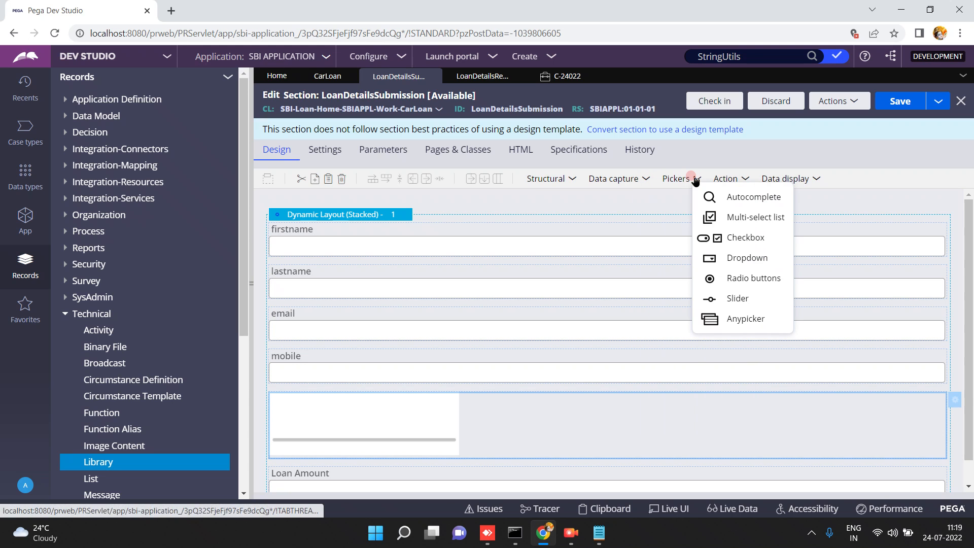
click(742, 179)
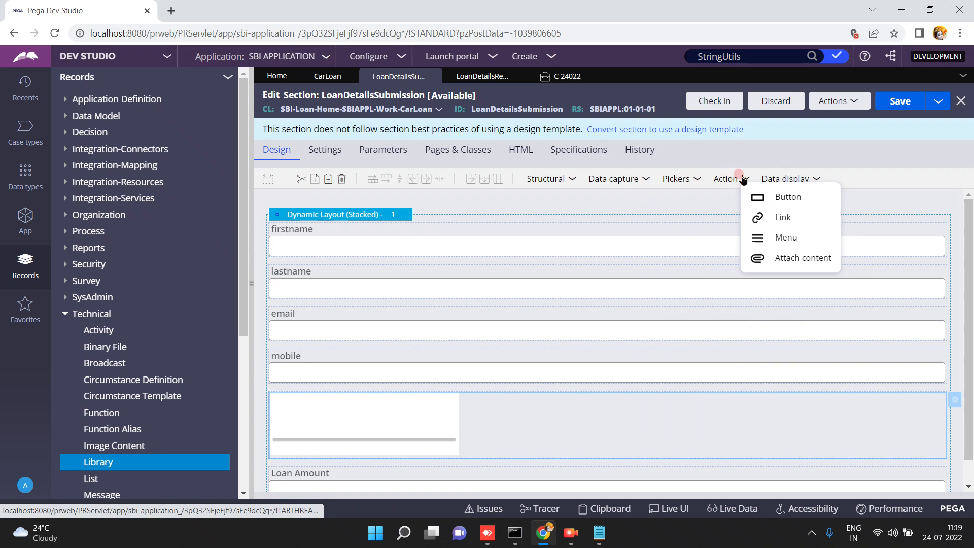
click(816, 179)
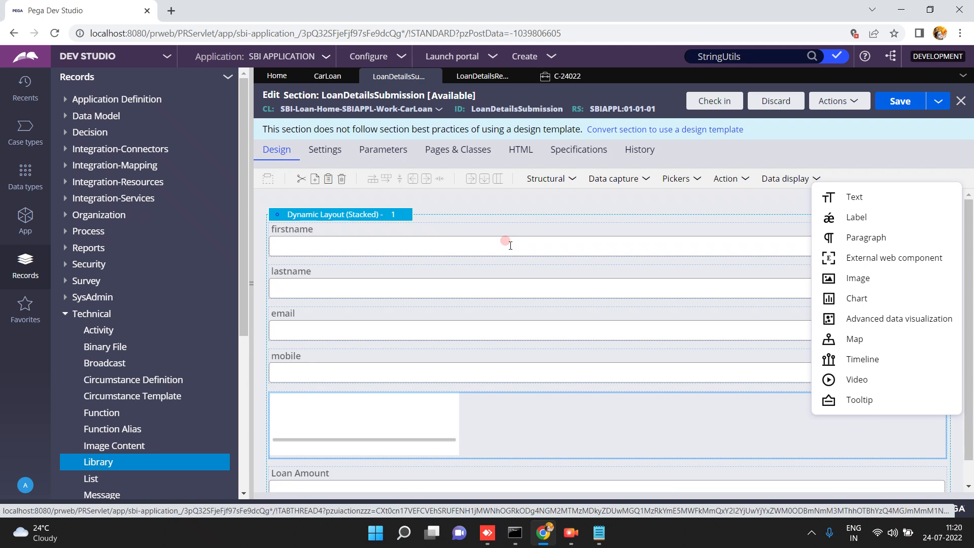
click(479, 244)
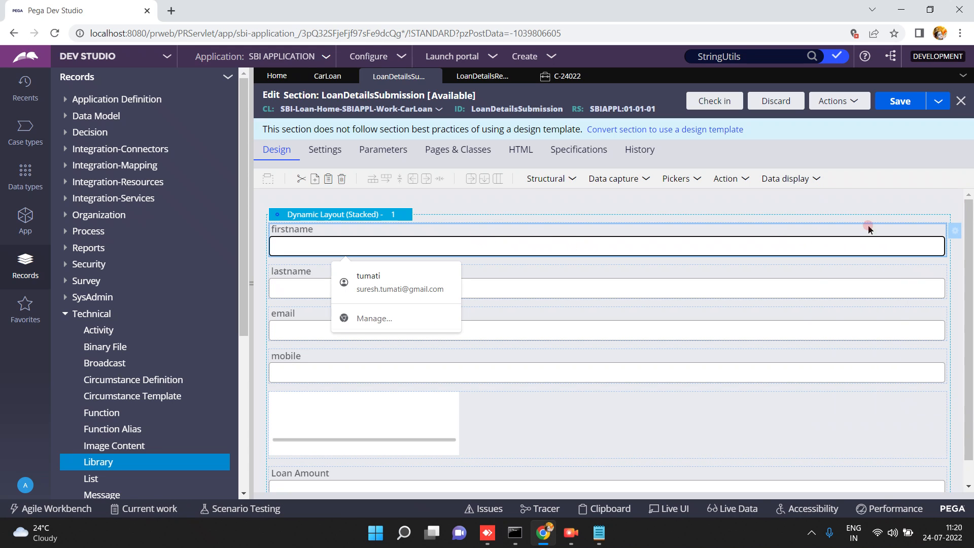
Review the firstname cell properties and the available data capture control types.
click(952, 231)
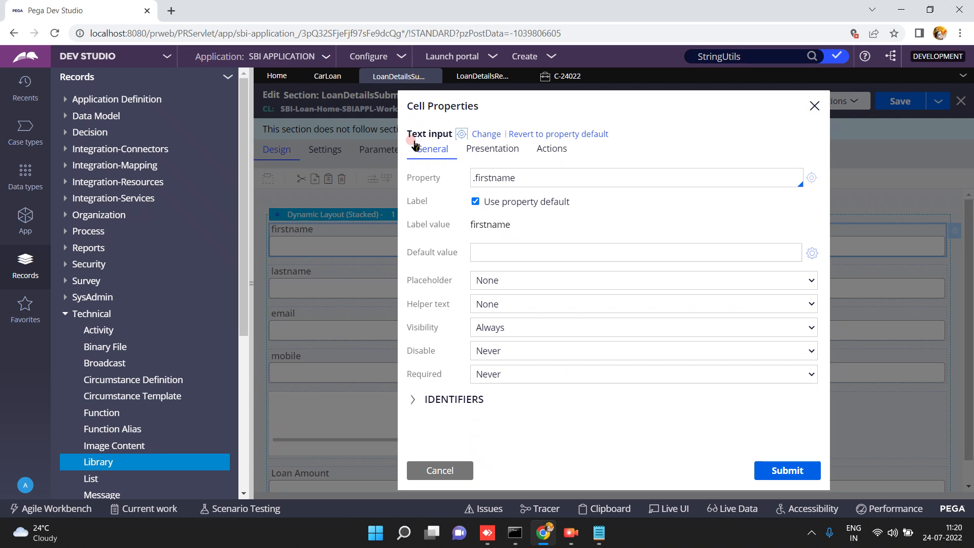
triple_click(441, 133)
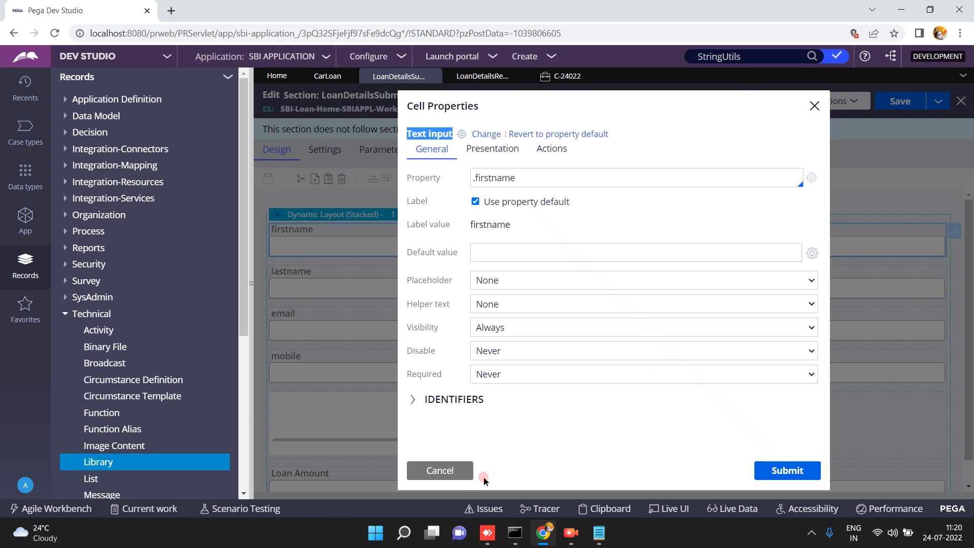
click(453, 478)
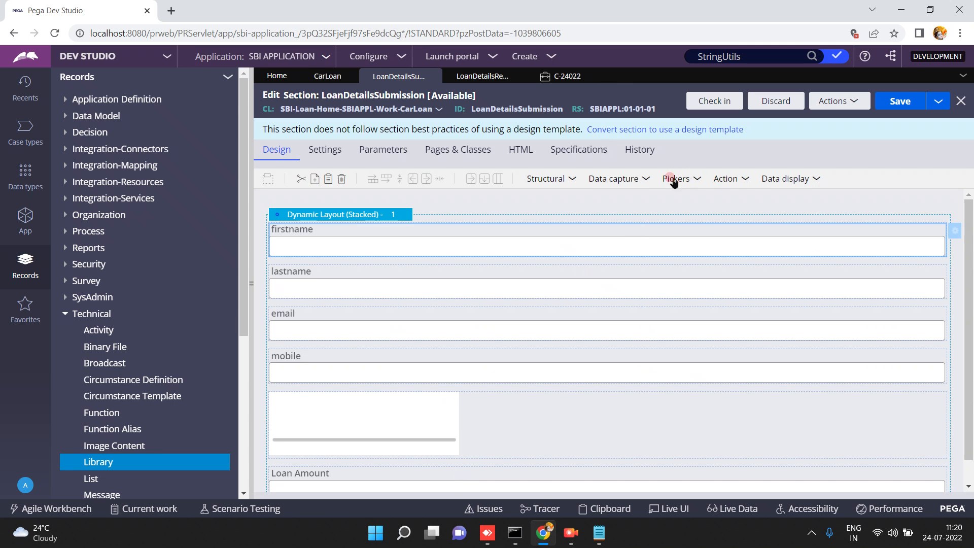
click(645, 181)
click(643, 181)
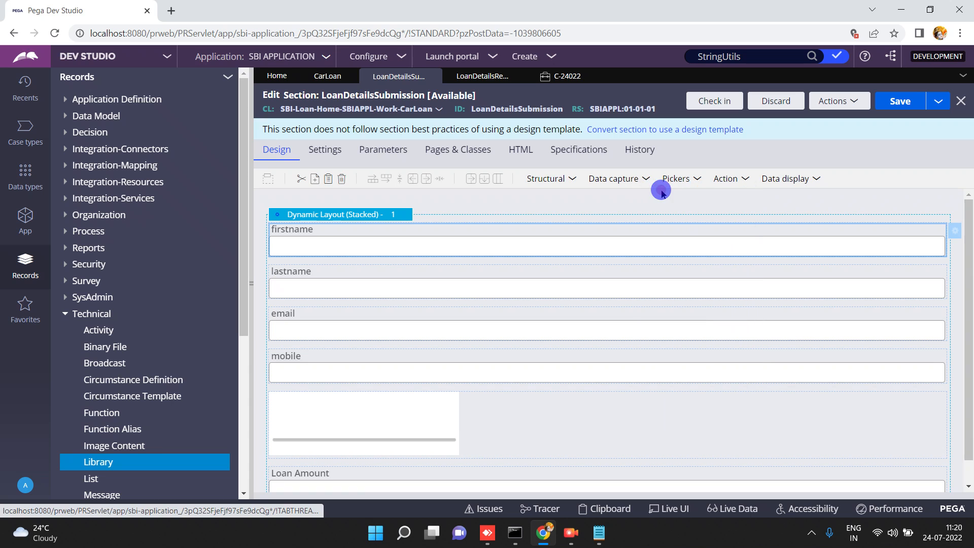
click(645, 180)
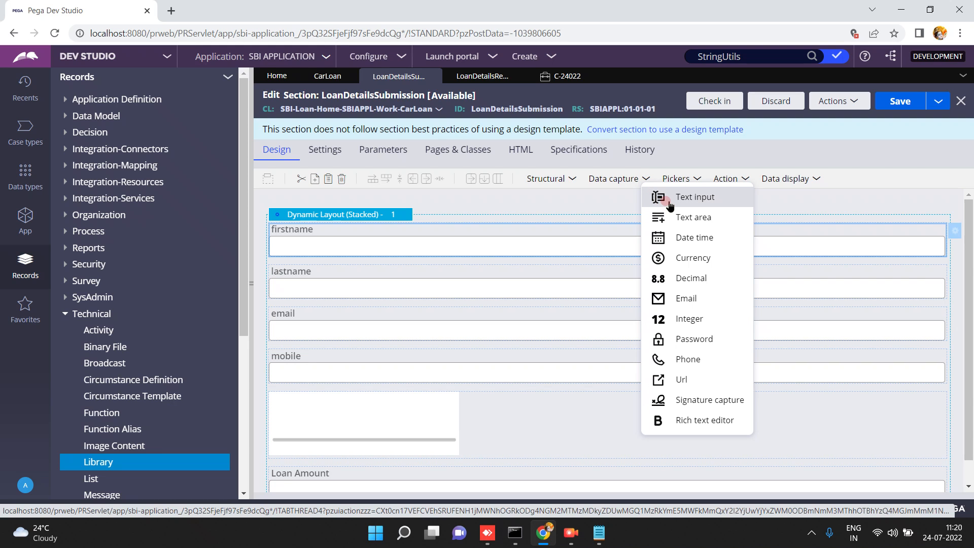
Open the firstname field's Text input control rule, pxTextInput, from its cell properties.
click(955, 231)
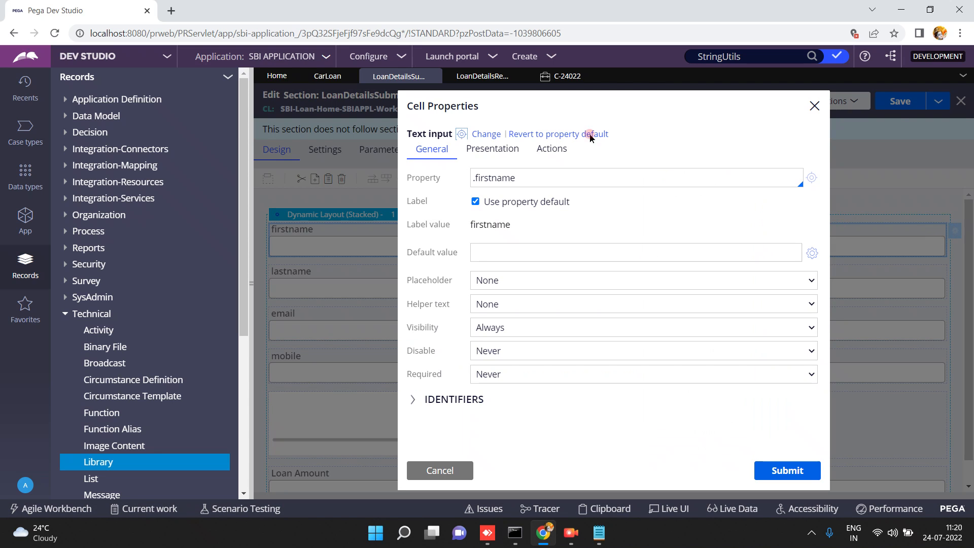
click(488, 246)
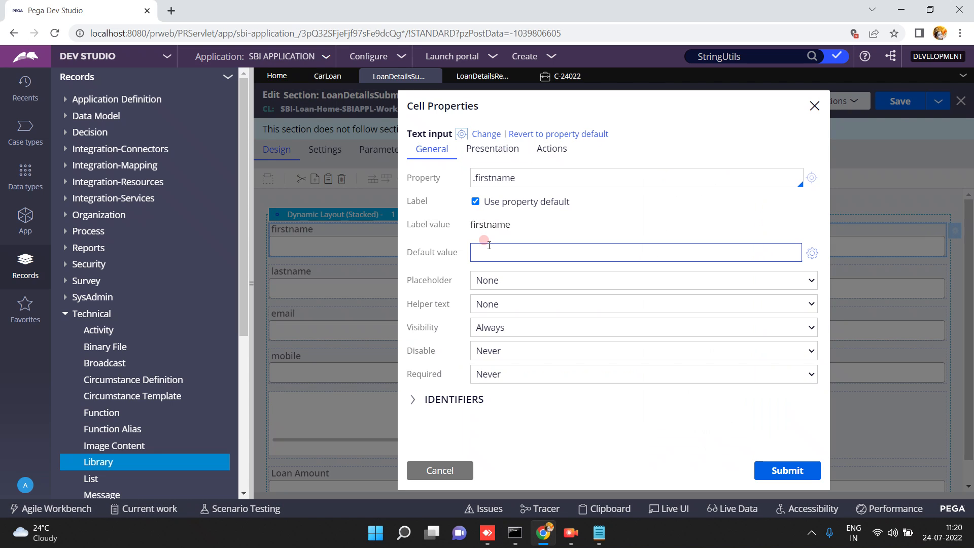
click(474, 134)
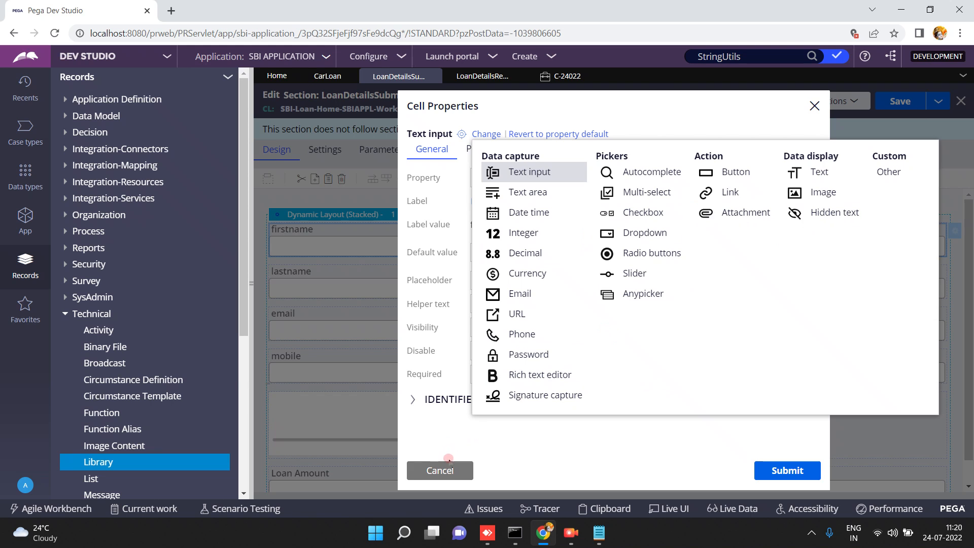
click(436, 468)
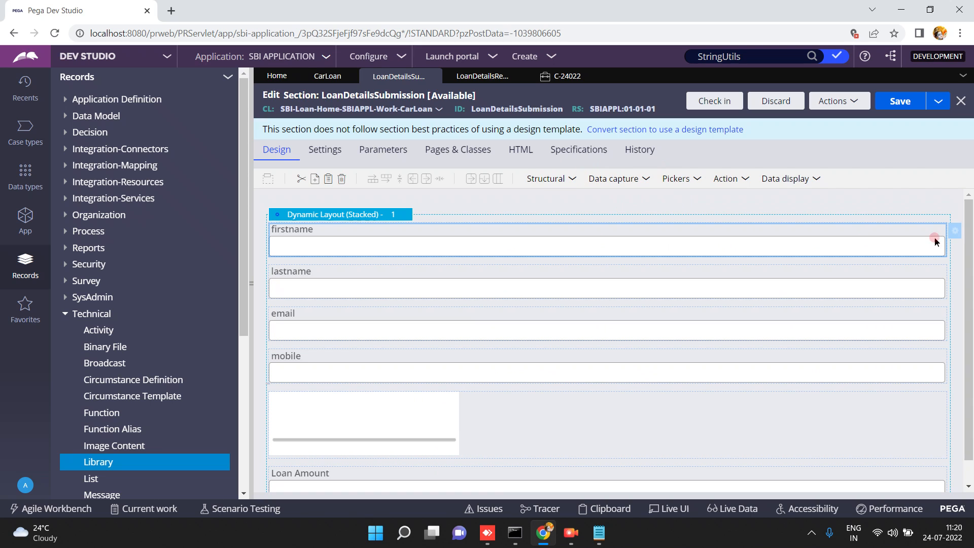
click(953, 233)
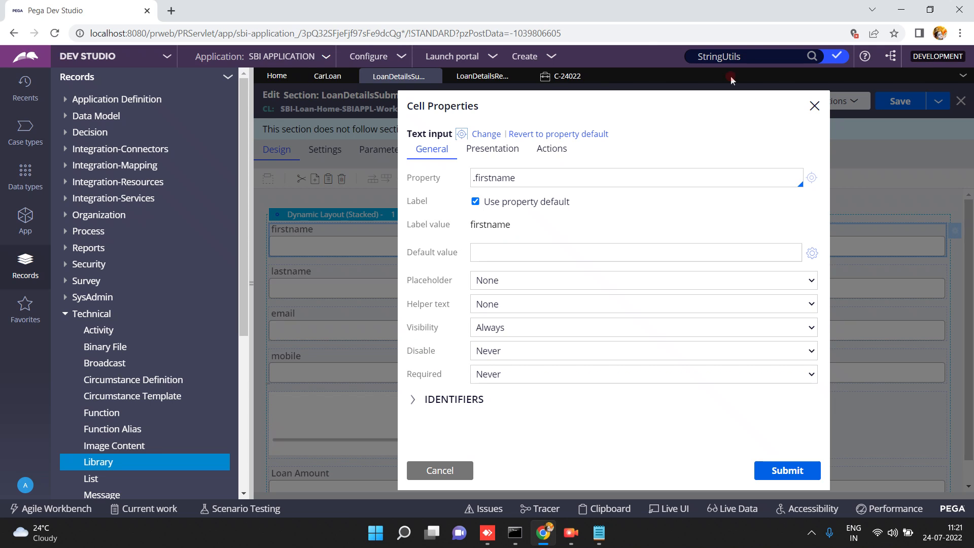
click(460, 134)
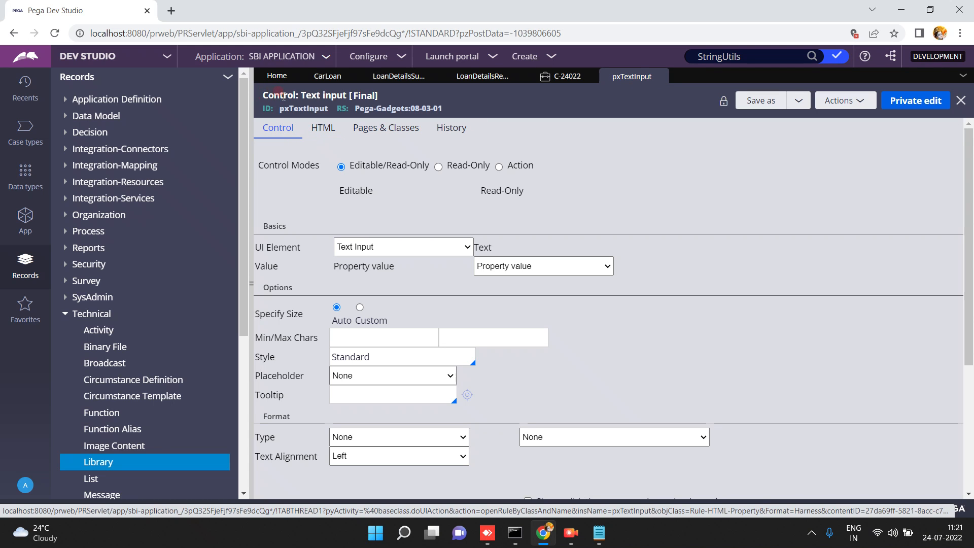
Review the pxTextInput control settings and Behaviors, then start a blank browser tab.
double_click(299, 108)
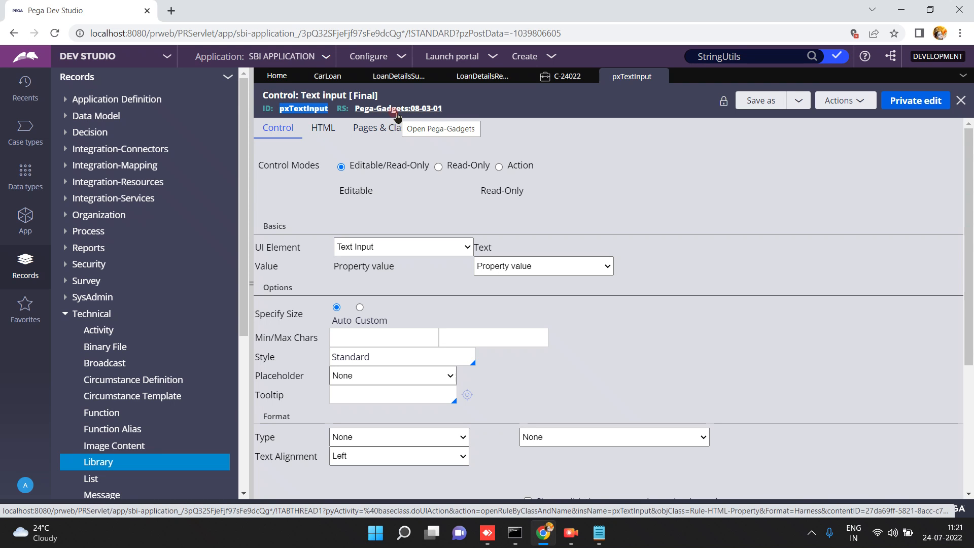
scroll(968, 404, down, 3)
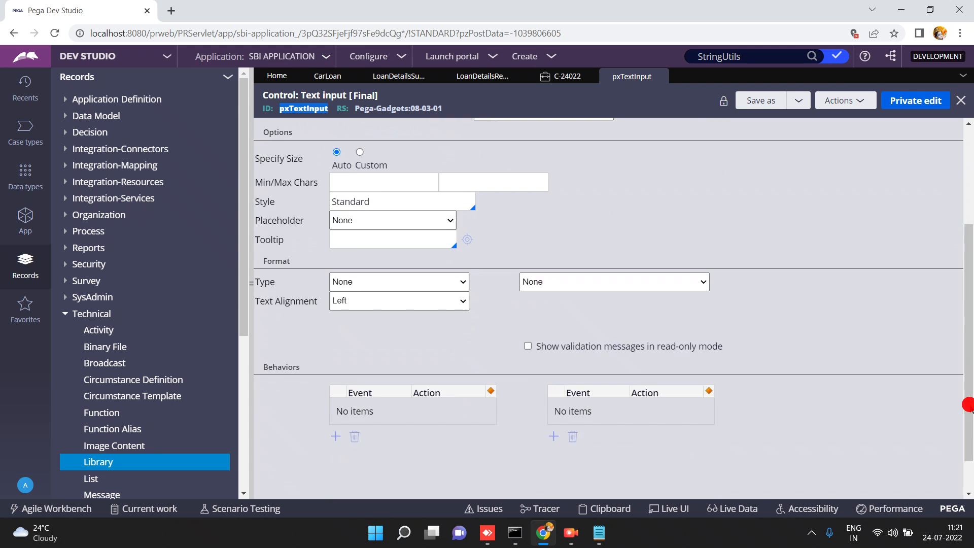
scroll(967, 404, down, 1)
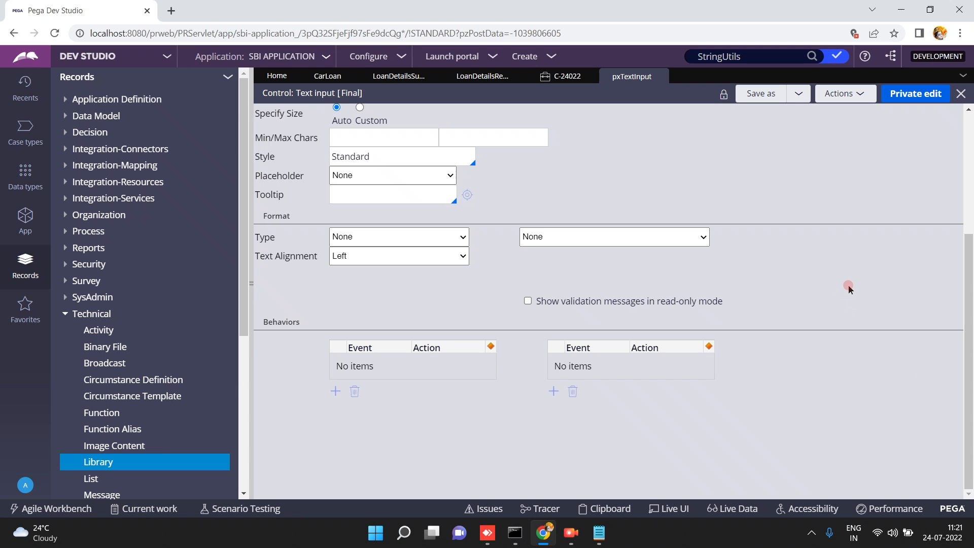
click(969, 155)
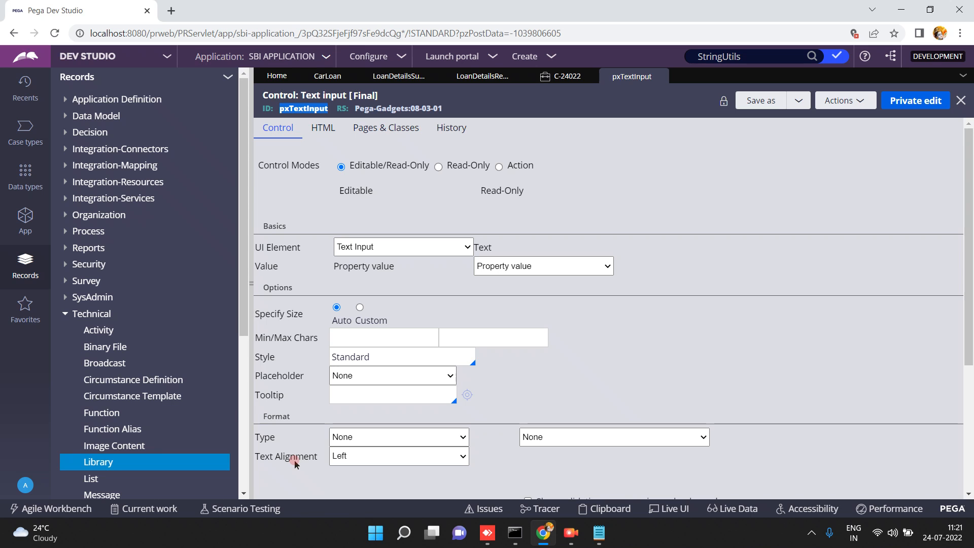
click(167, 11)
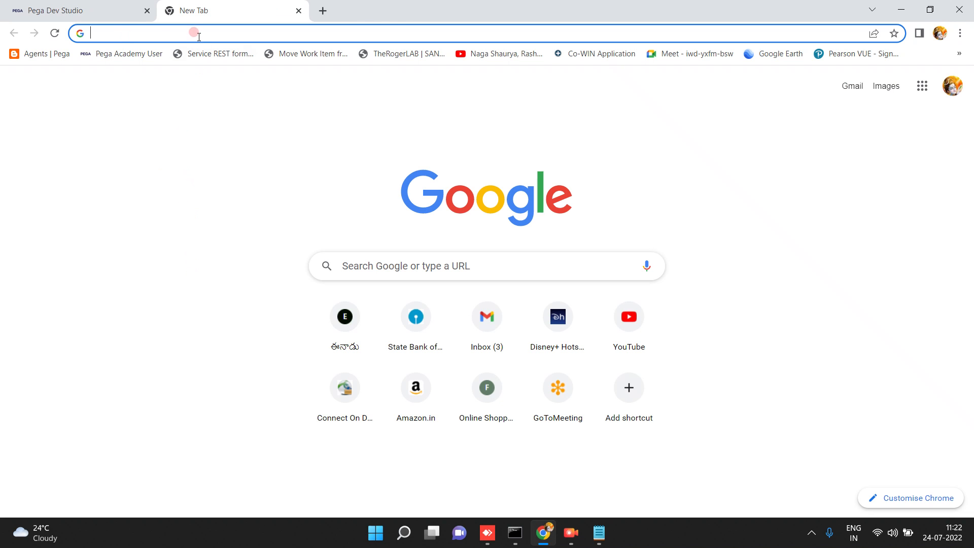
Draft the snippet <input type="text" name="" id="" size="" style="" onclick==""/> in the new tab.
text(<input typ)
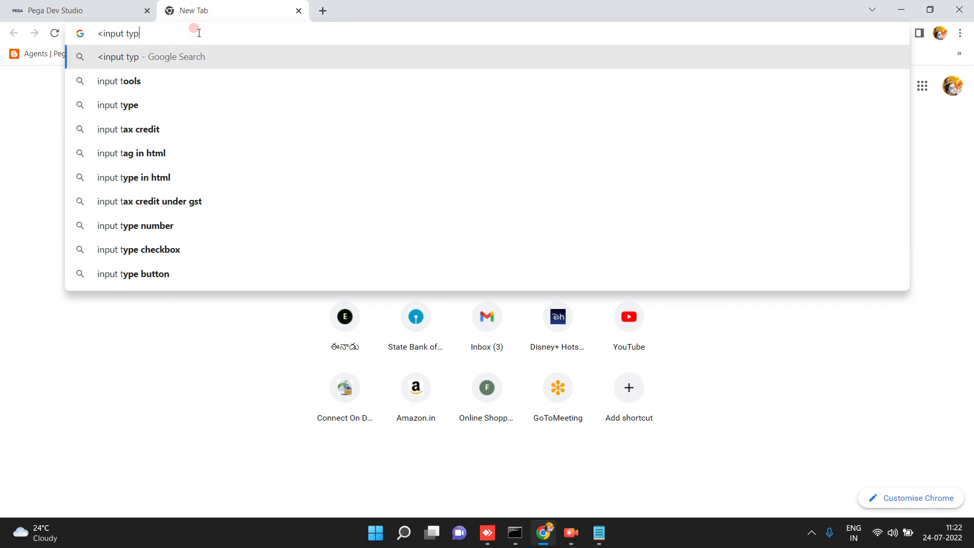
text(e="text" nam)
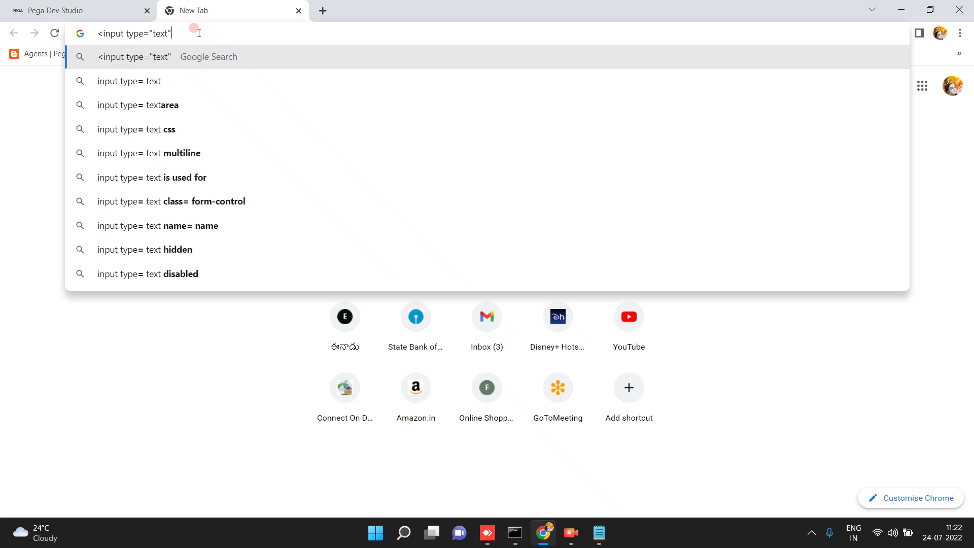
text(e="" )
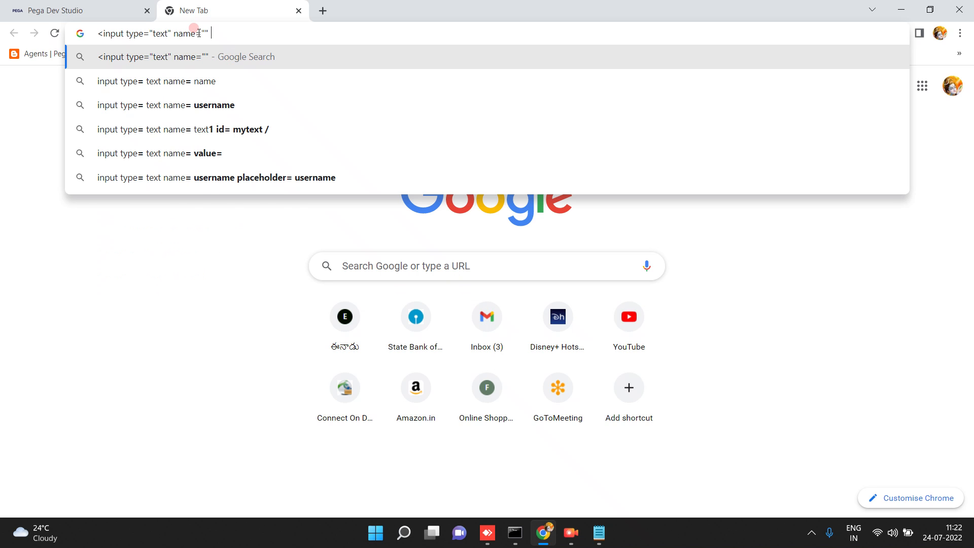
text(id="" si)
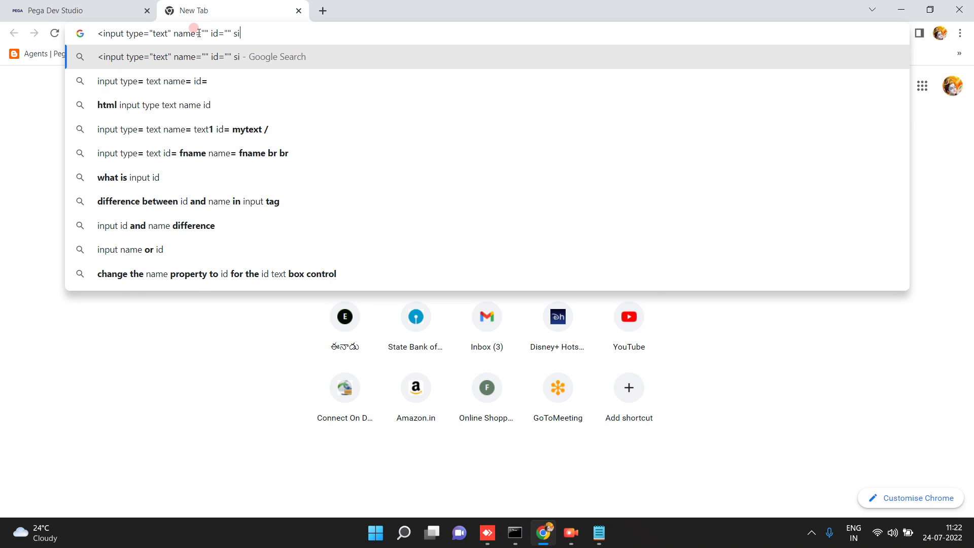
text(ze="" s)
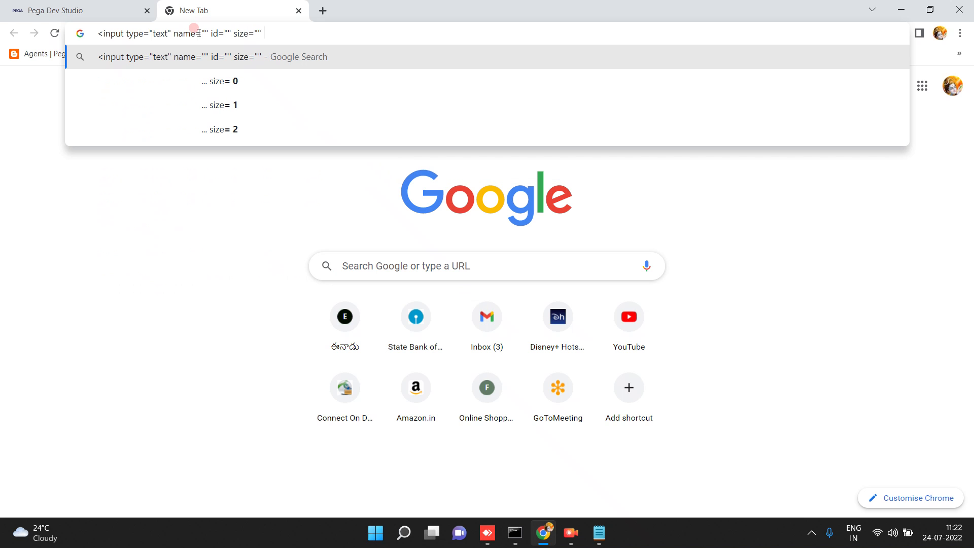
text(tyle="" )
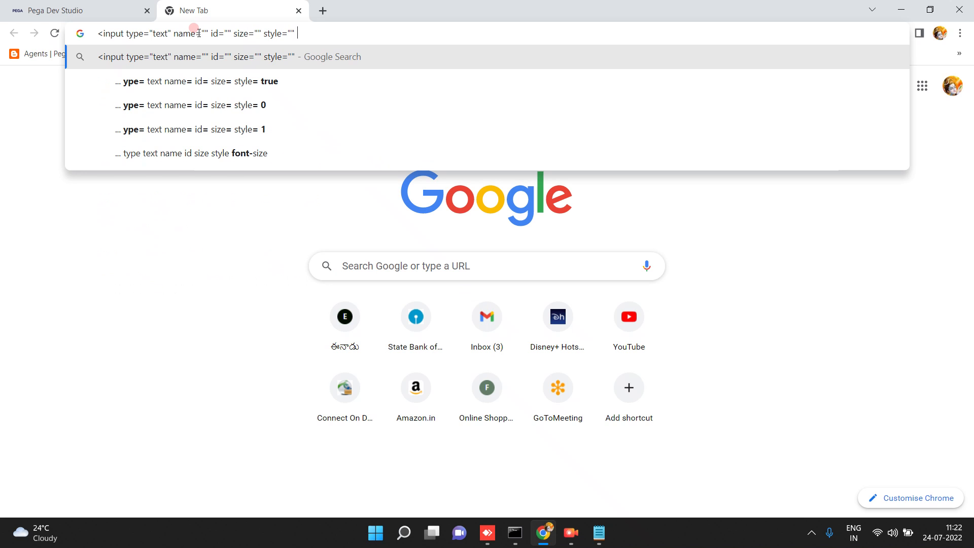
text(onclick)
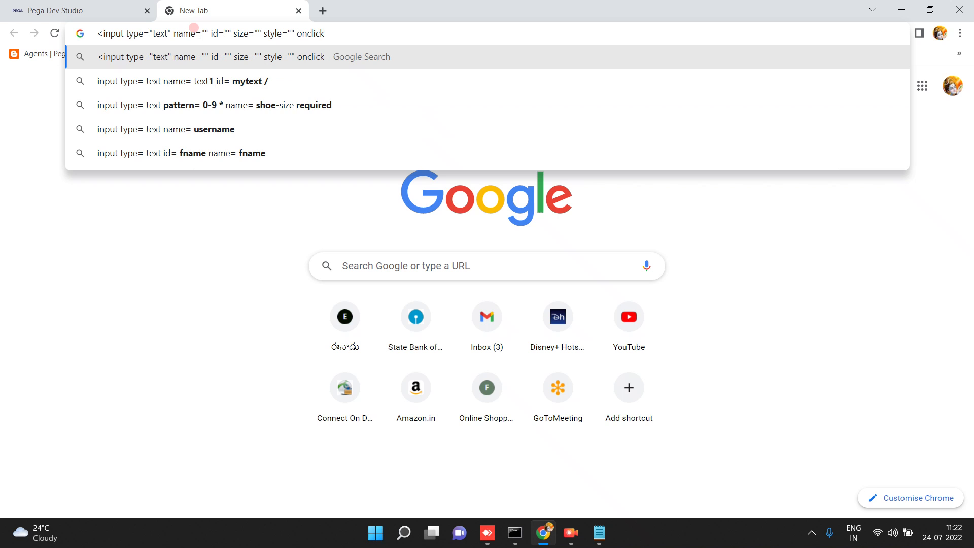
text(=="?)
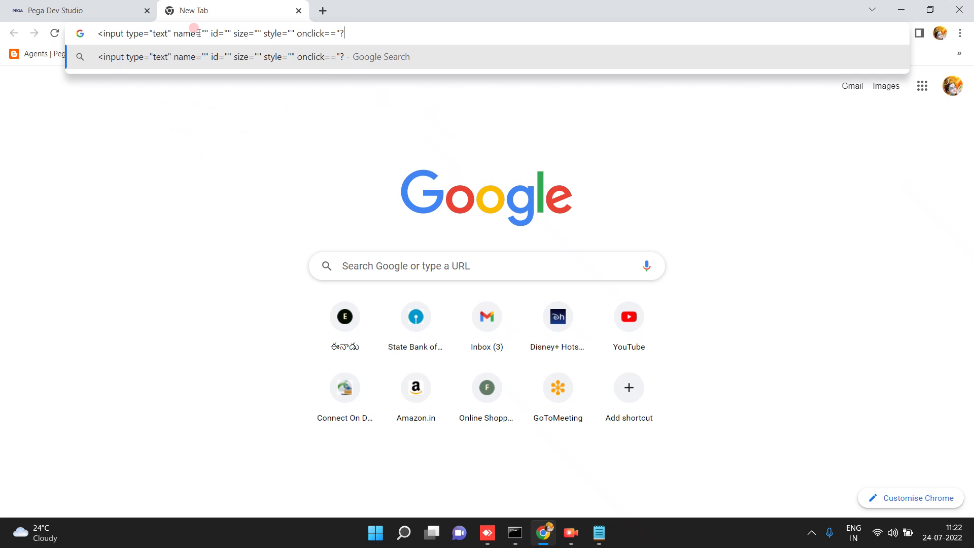
key(BackSpace)
text(/>)
key(ctrl+a)
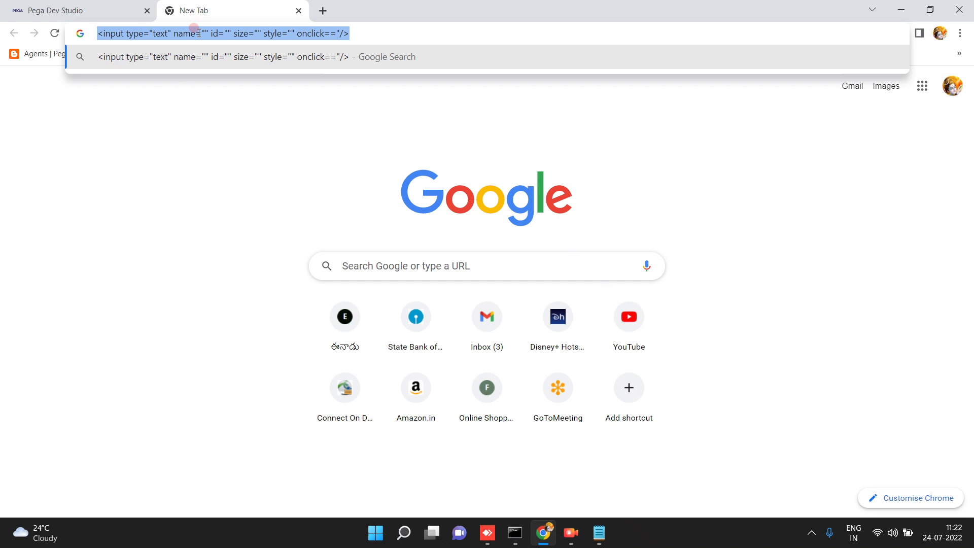
click(111, 10)
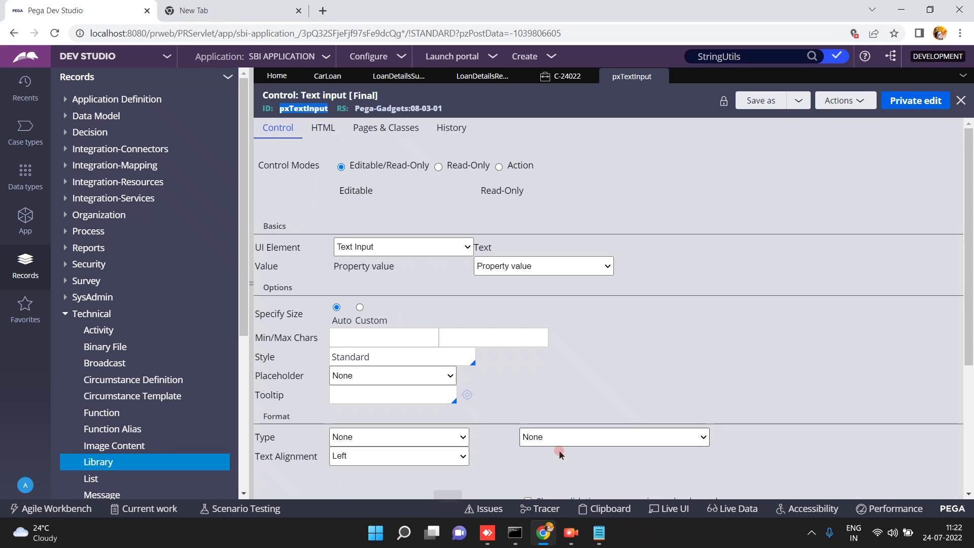
View the pxTextInput rule's HTML settings, keeping Property type as ALL.
click(328, 134)
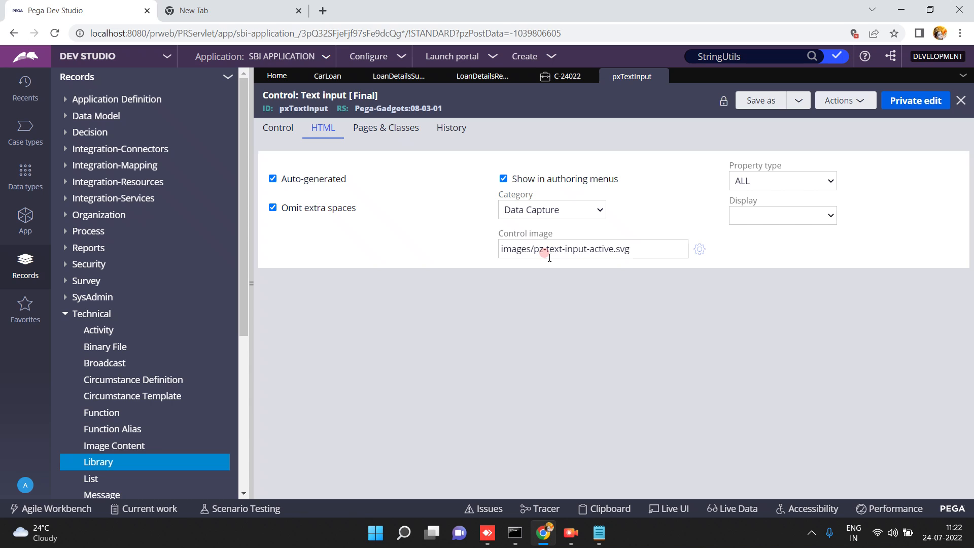
click(743, 181)
click(743, 181)
click(558, 77)
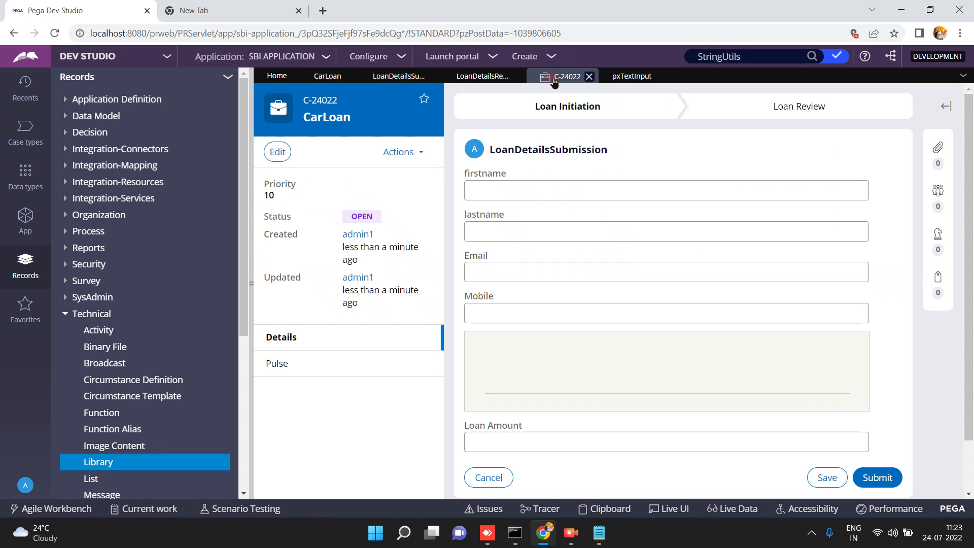
click(631, 76)
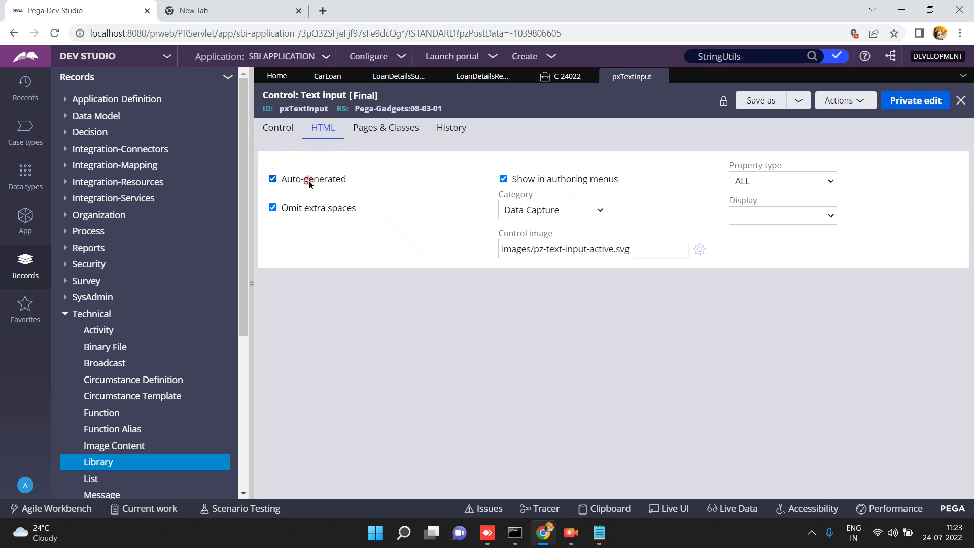
Private-edit pxTextInput, set a Custom size with width 340 px, and save.
click(275, 131)
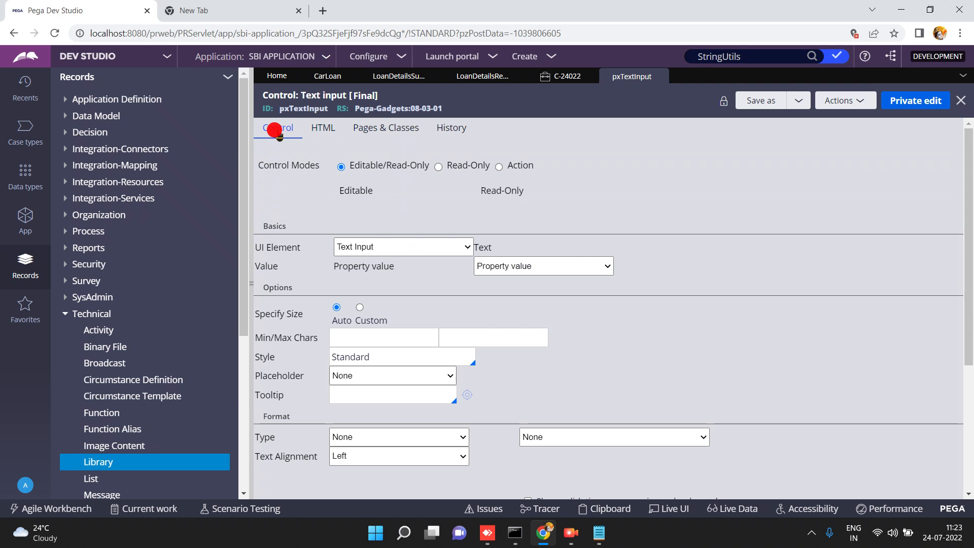
click(913, 96)
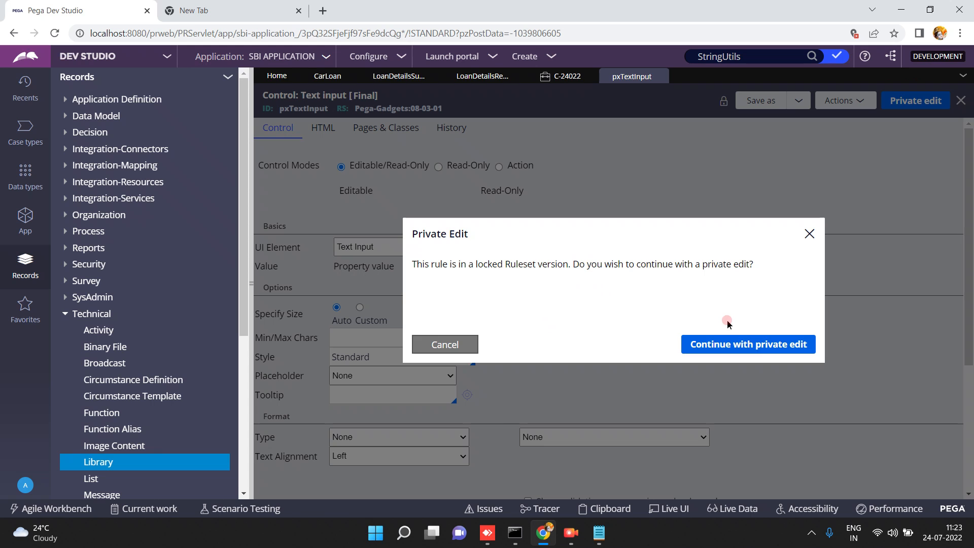
click(740, 350)
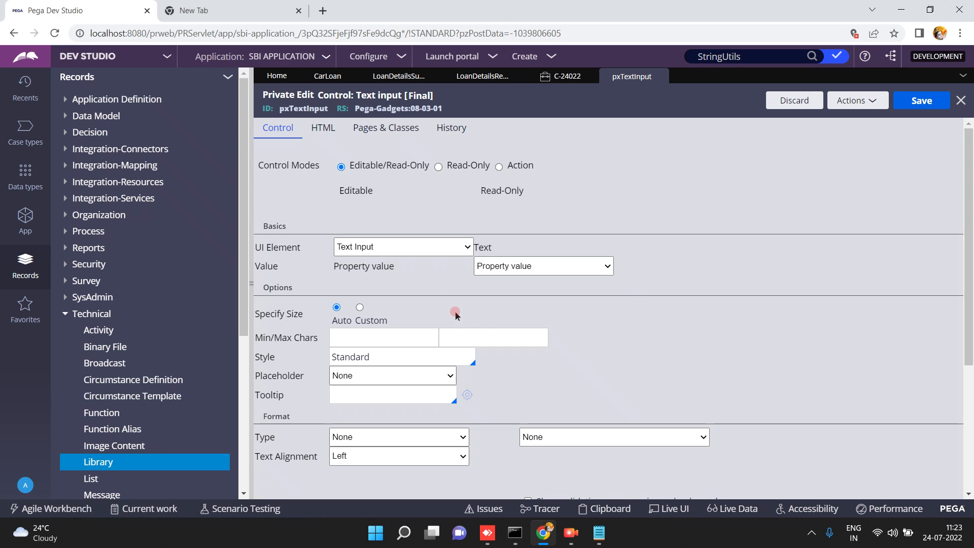
click(359, 306)
double_click(355, 338)
text(40)
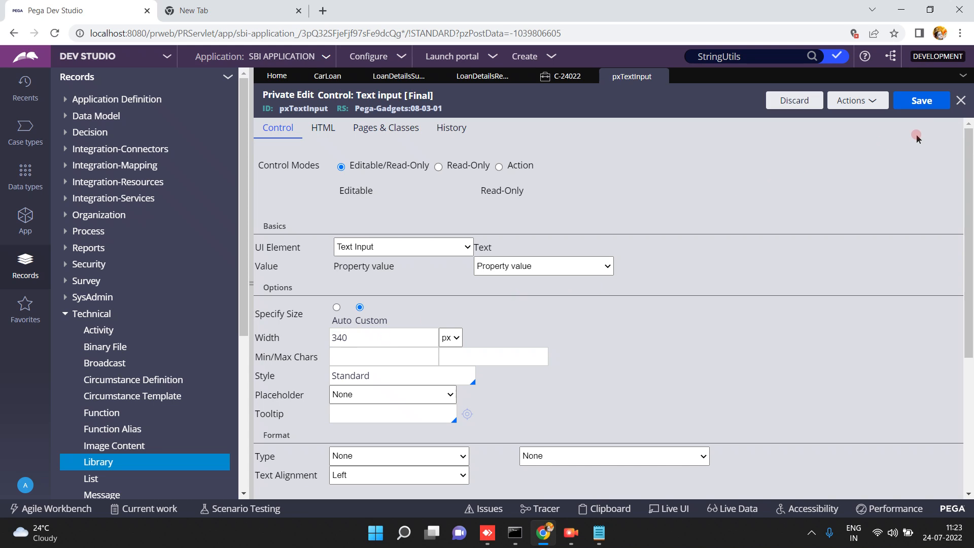
click(917, 101)
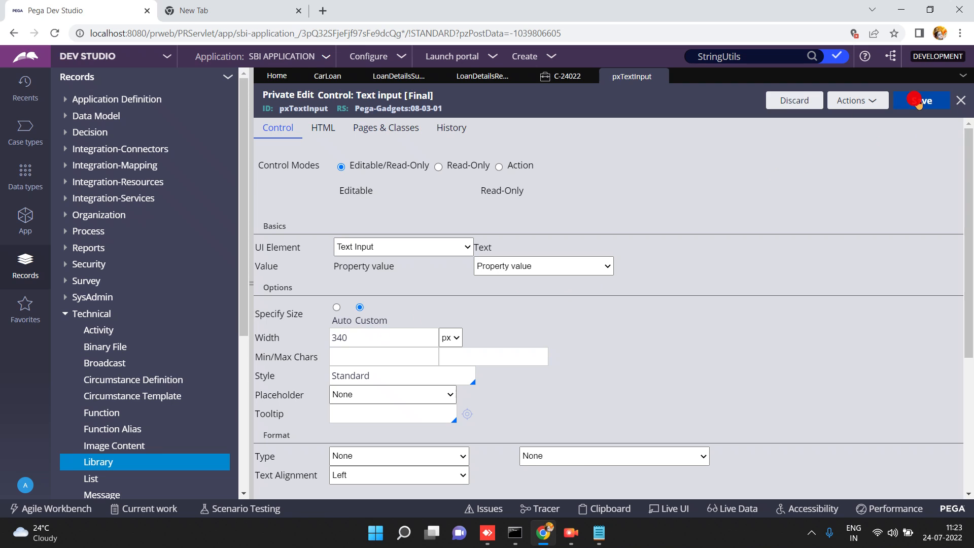
click(561, 80)
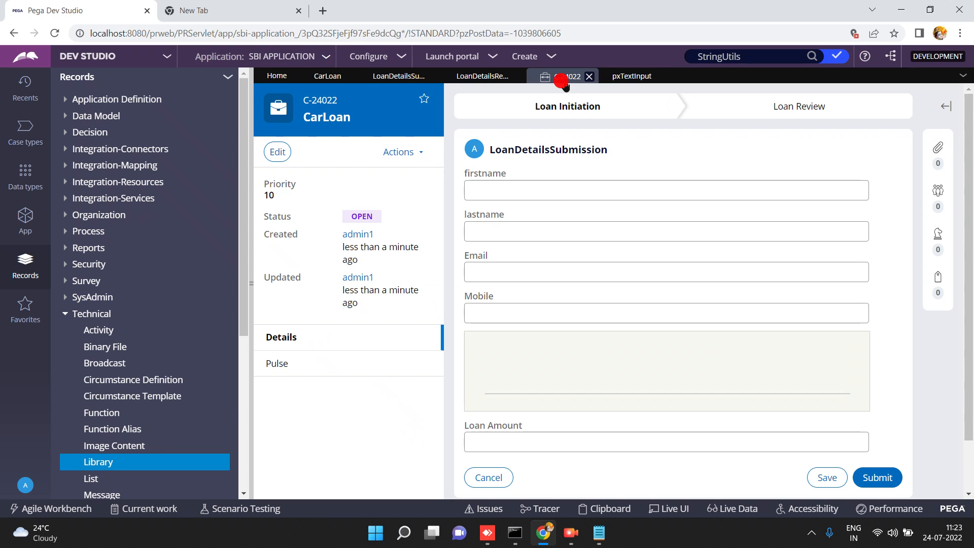
click(421, 152)
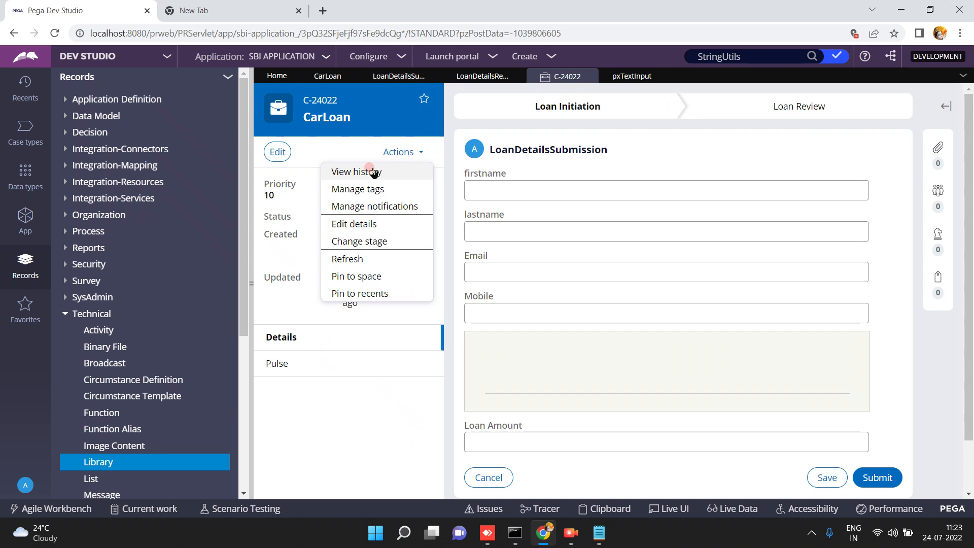
click(350, 263)
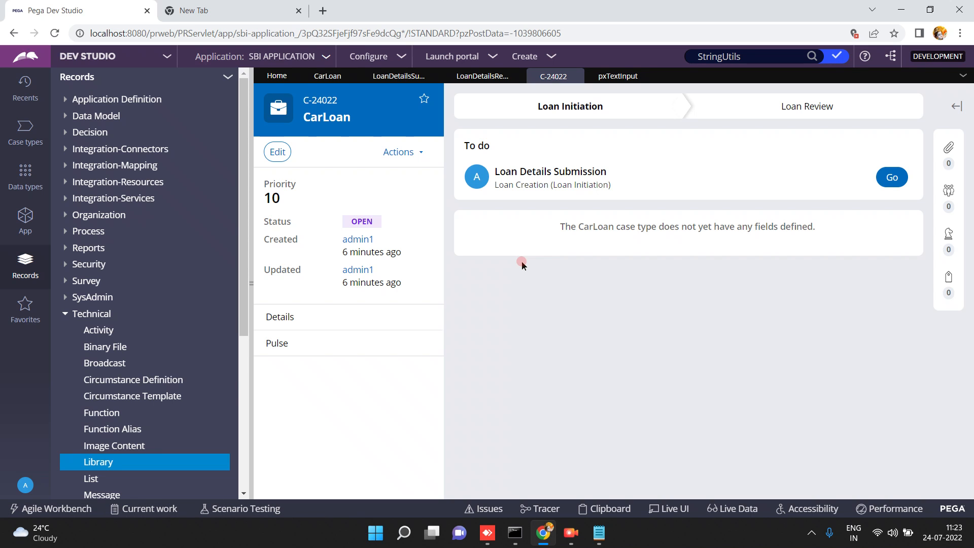
click(896, 176)
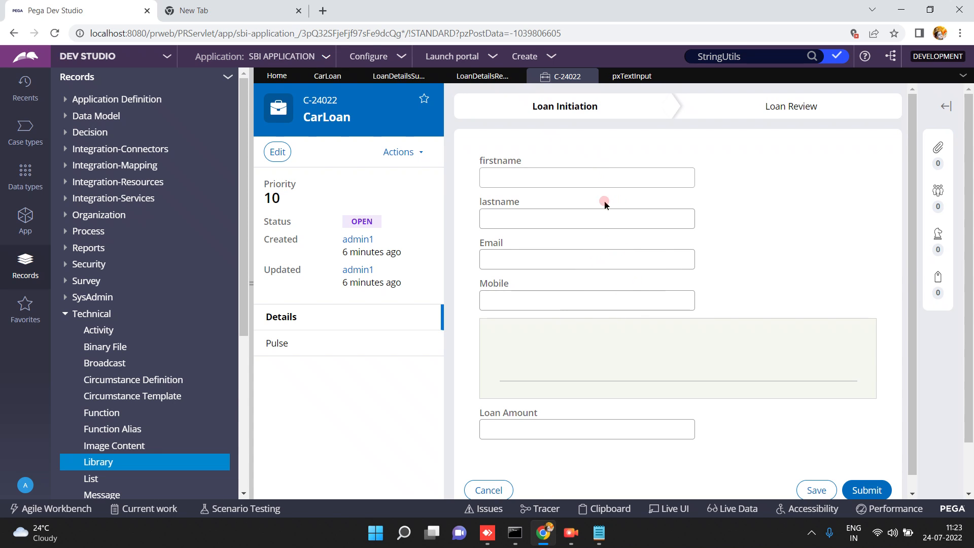
click(631, 76)
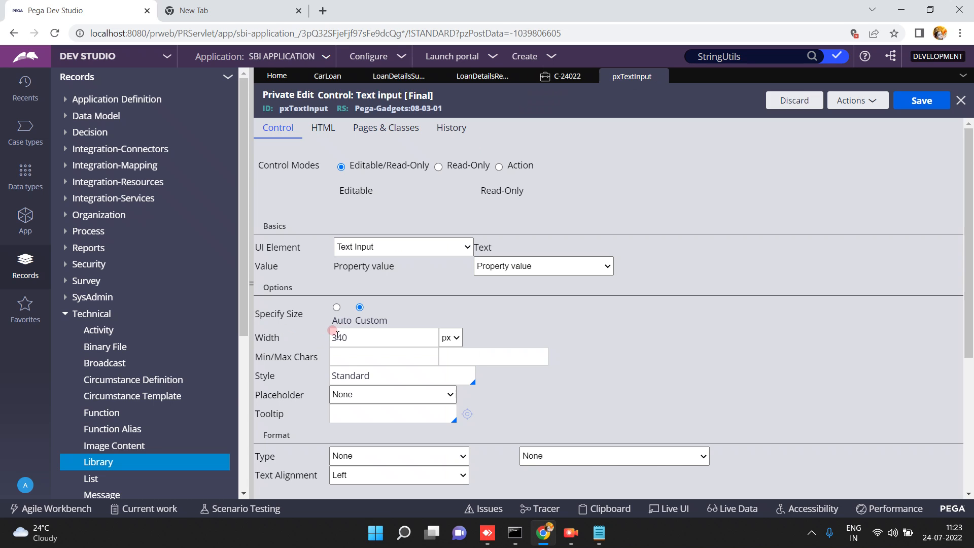
Cut the pxTextInput width to 140 px, save, and refresh case C-24022 to see narrower fields.
key(BackSpace)
click(919, 105)
click(565, 77)
click(424, 156)
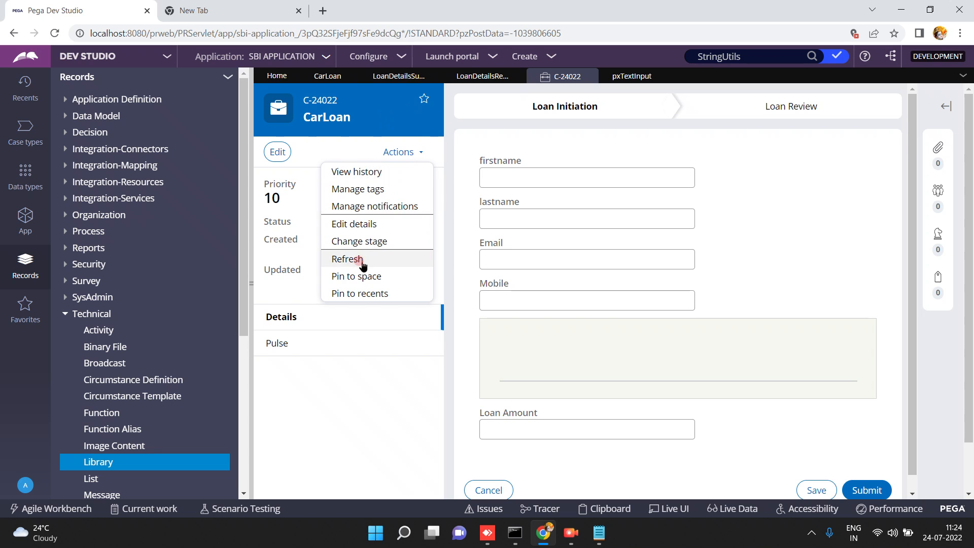
click(361, 262)
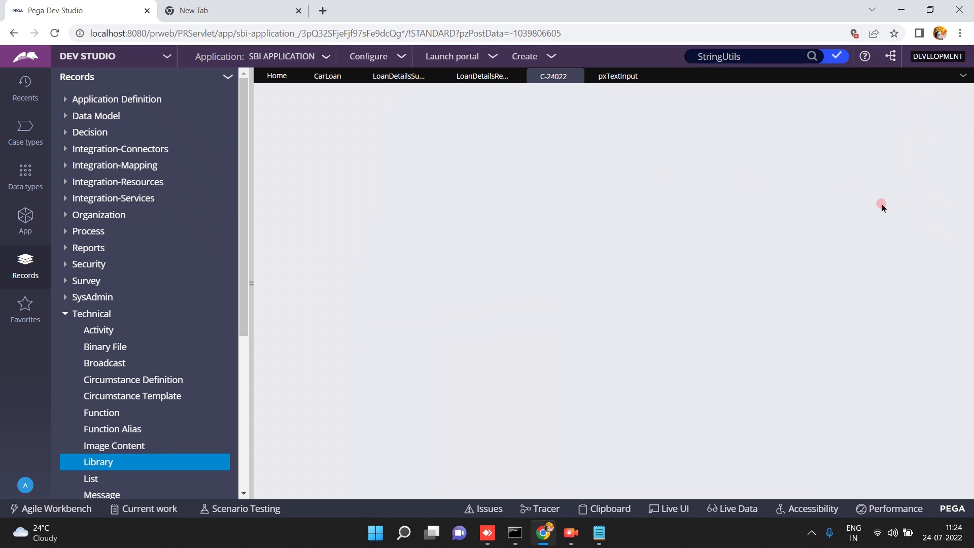
click(891, 176)
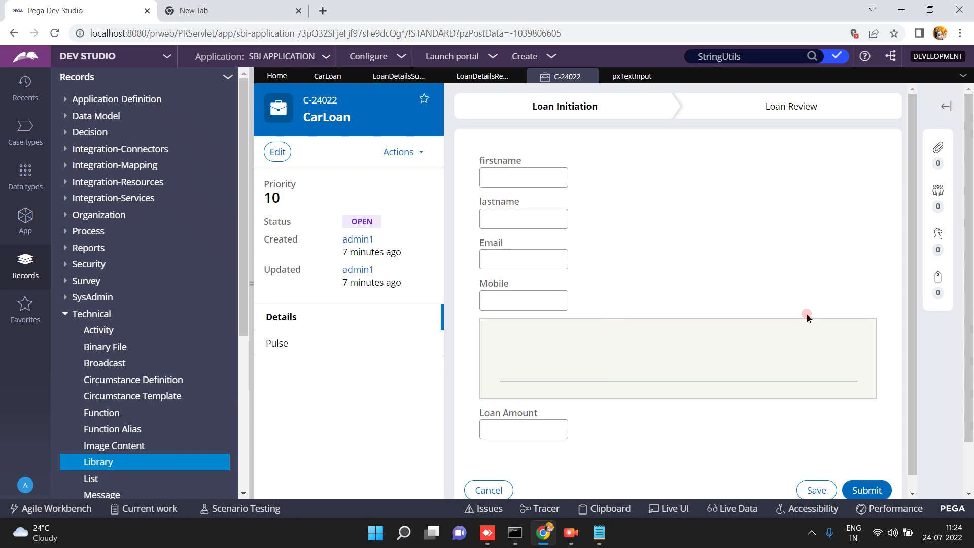
click(22, 140)
Save and run the Claim Process case type as test case C-24023, then close it.
click(91, 146)
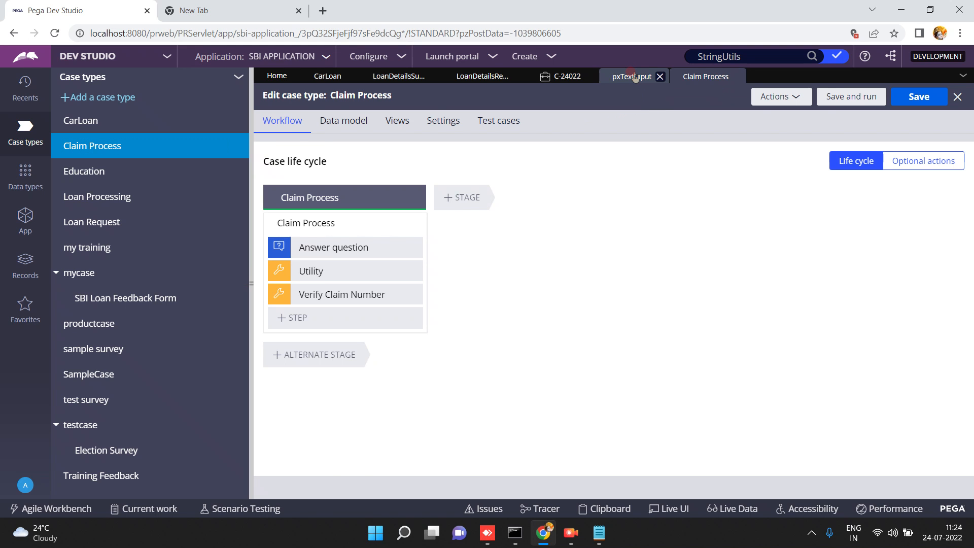
click(634, 76)
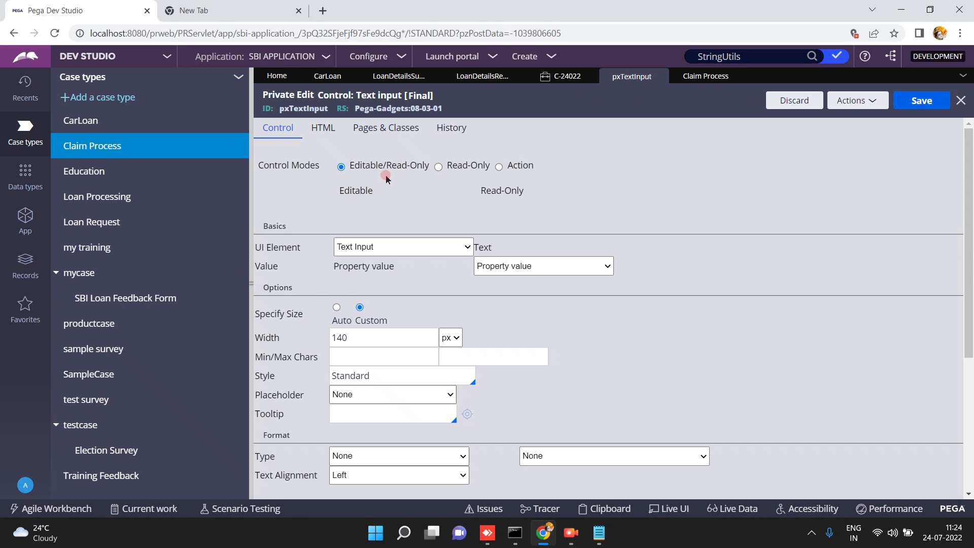
click(694, 81)
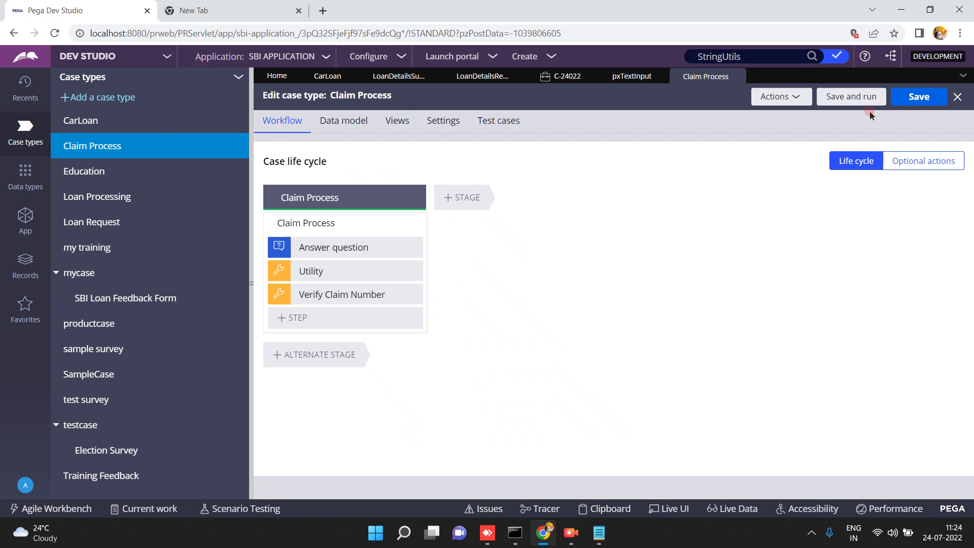
click(862, 98)
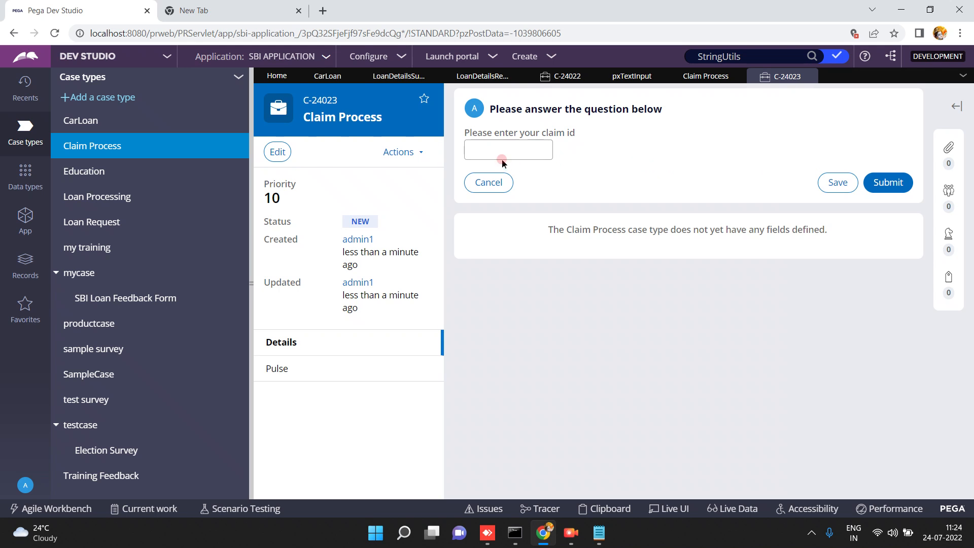
double_click(507, 133)
click(808, 76)
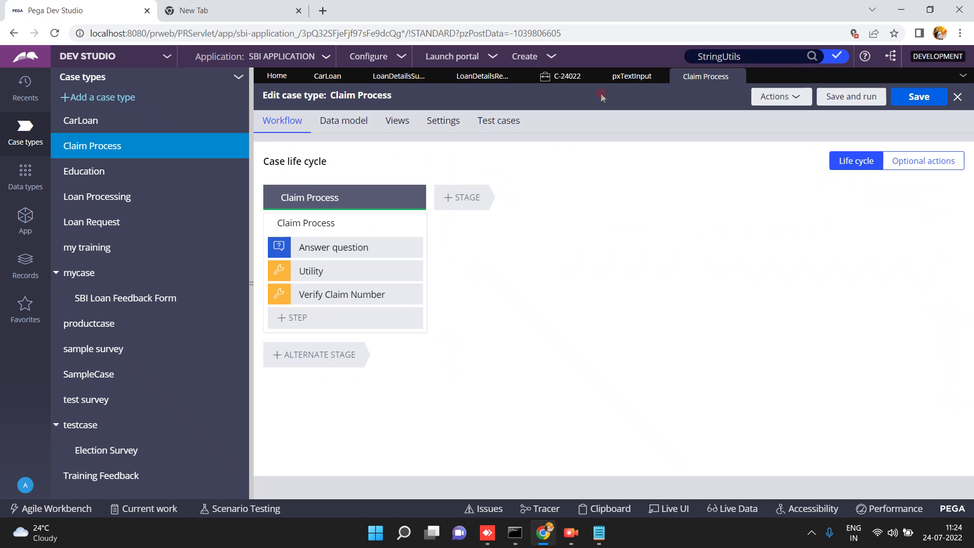
Give the firstname field a custom width of 570 px instead of the default 170.
click(399, 76)
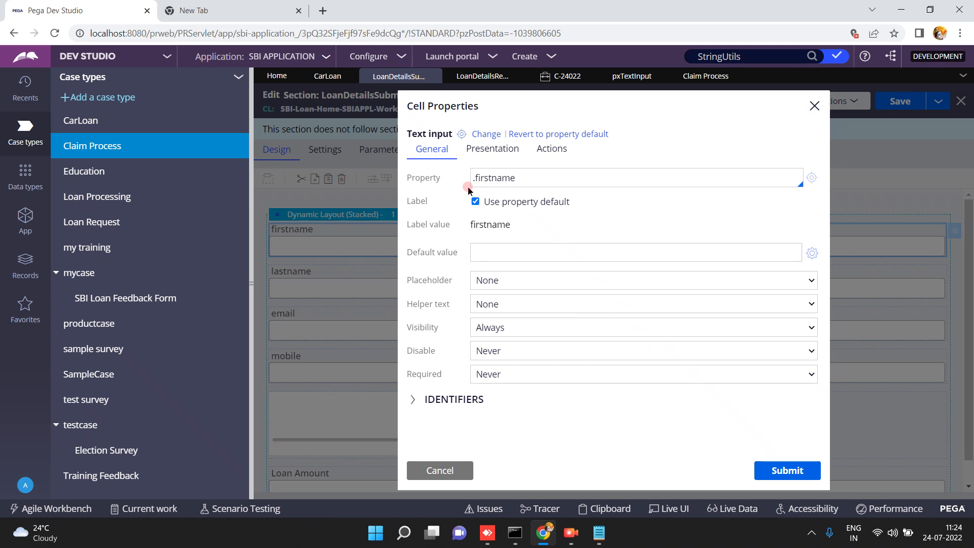
click(488, 248)
click(490, 150)
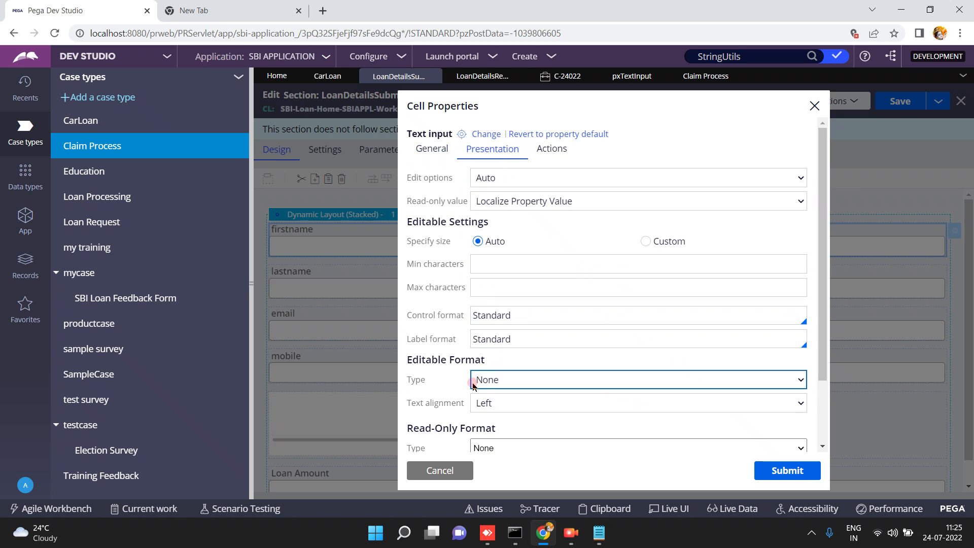
click(446, 286)
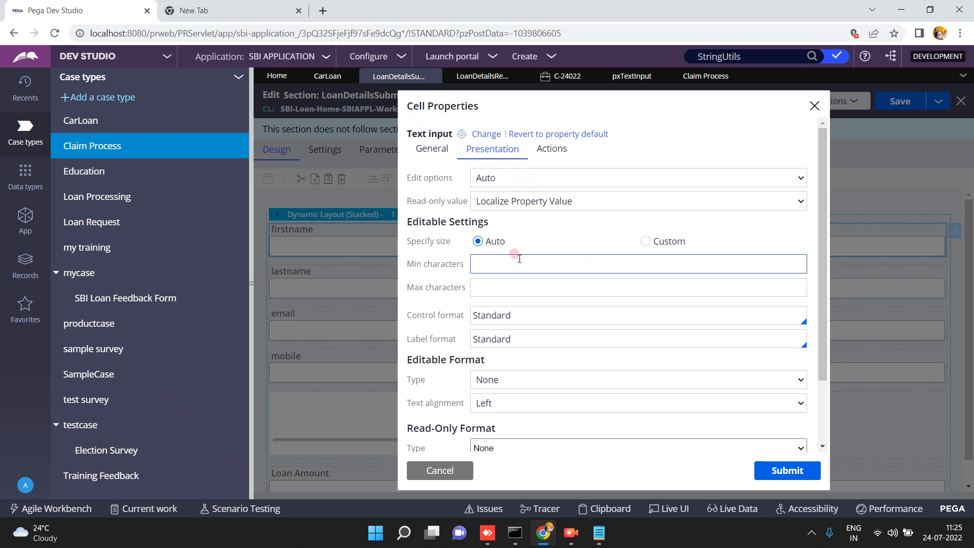
click(645, 242)
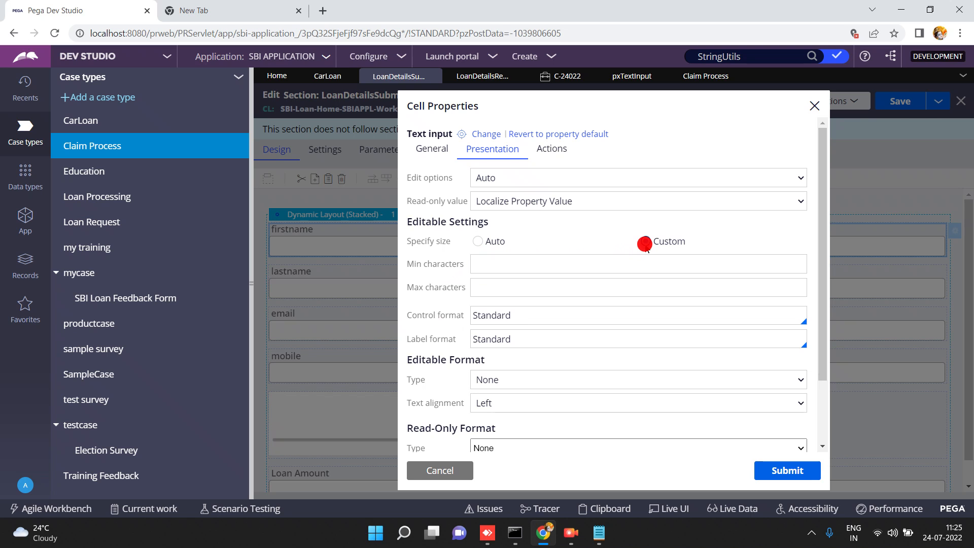
click(758, 261)
key(BackSpace)
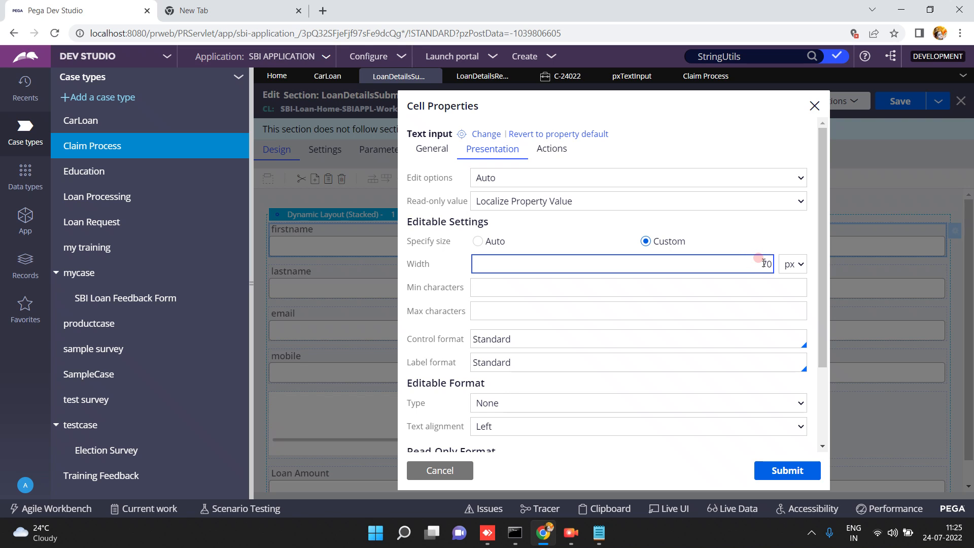
text(5)
click(778, 470)
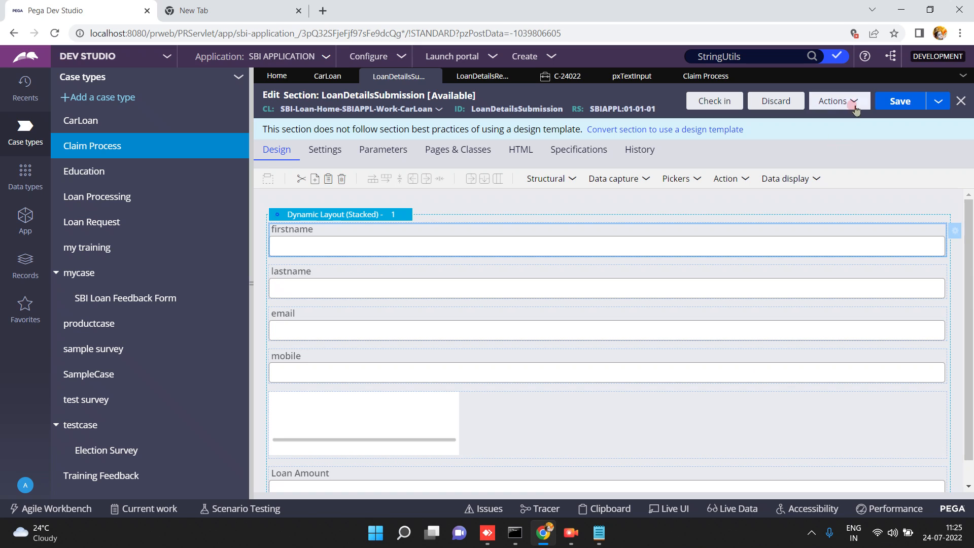
Save the section and refresh case C-24022's Loan Details Submission form.
click(899, 98)
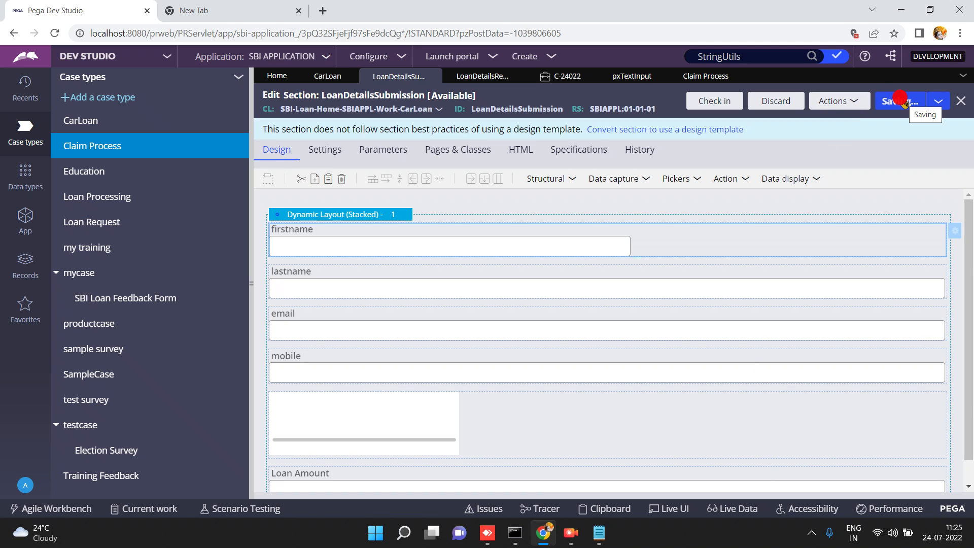
click(831, 100)
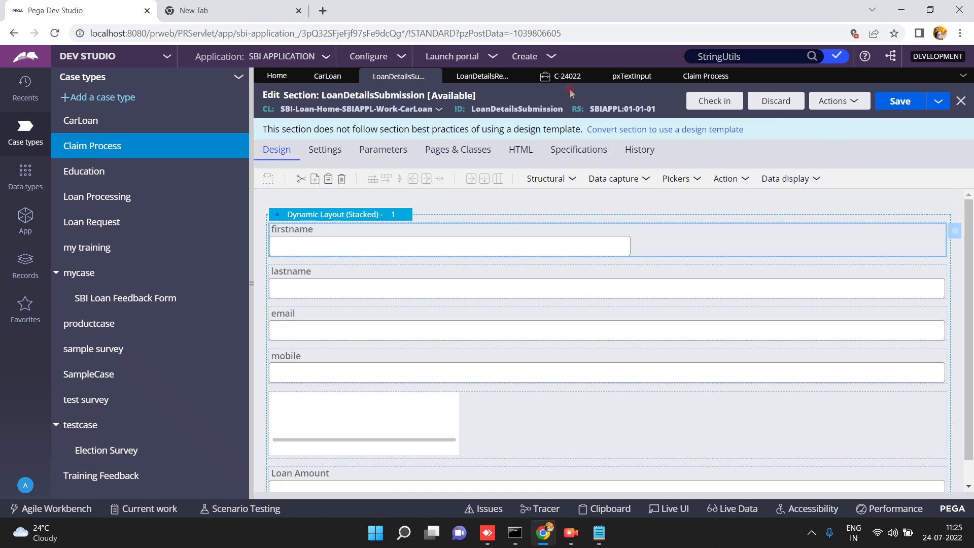
click(588, 76)
click(418, 154)
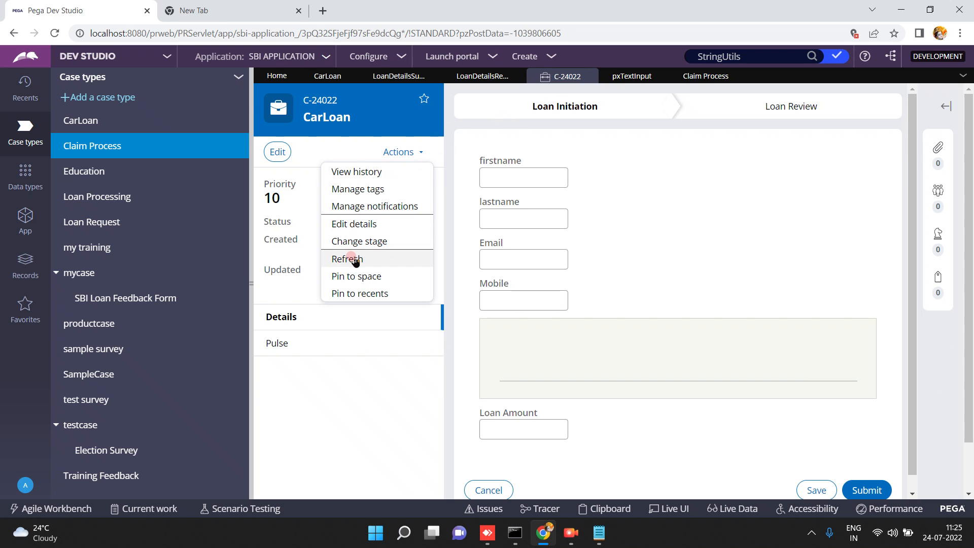
click(355, 259)
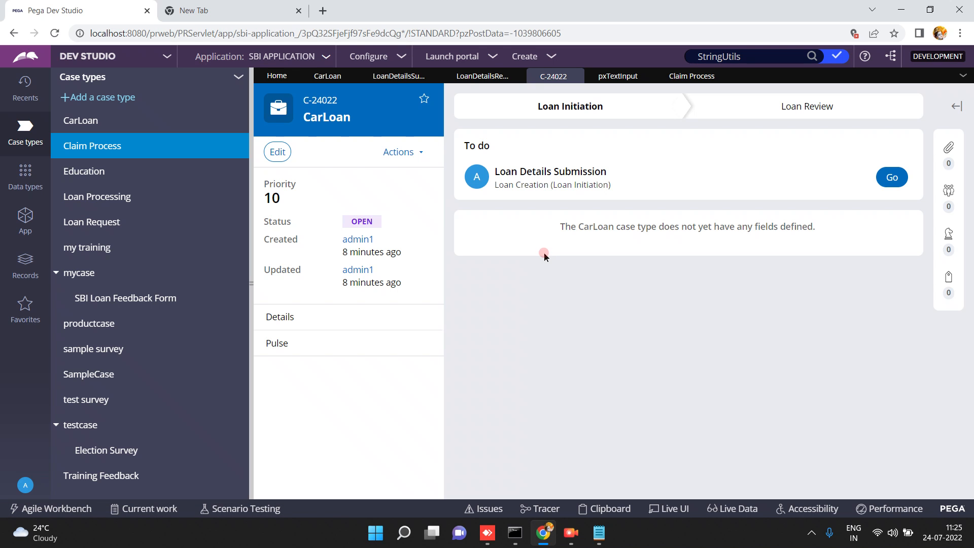
click(893, 177)
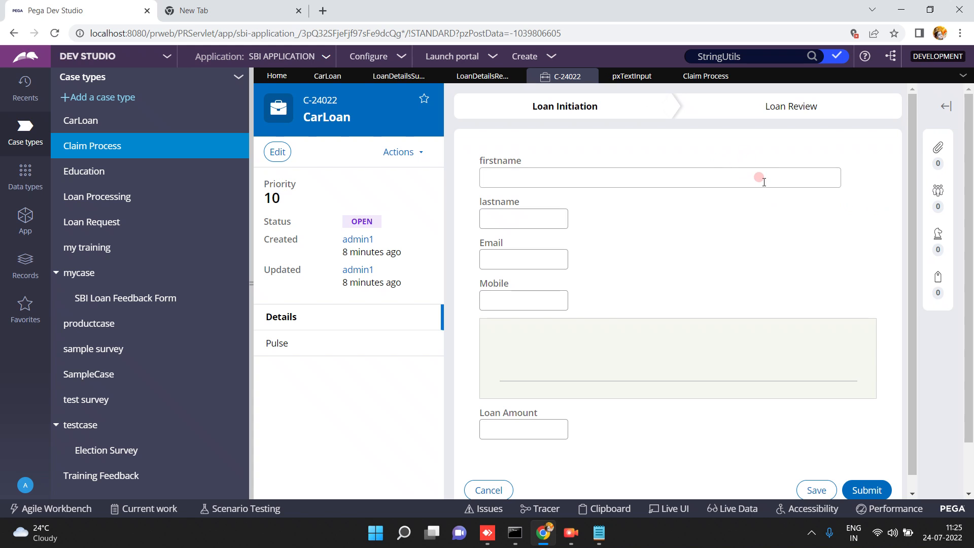
click(615, 74)
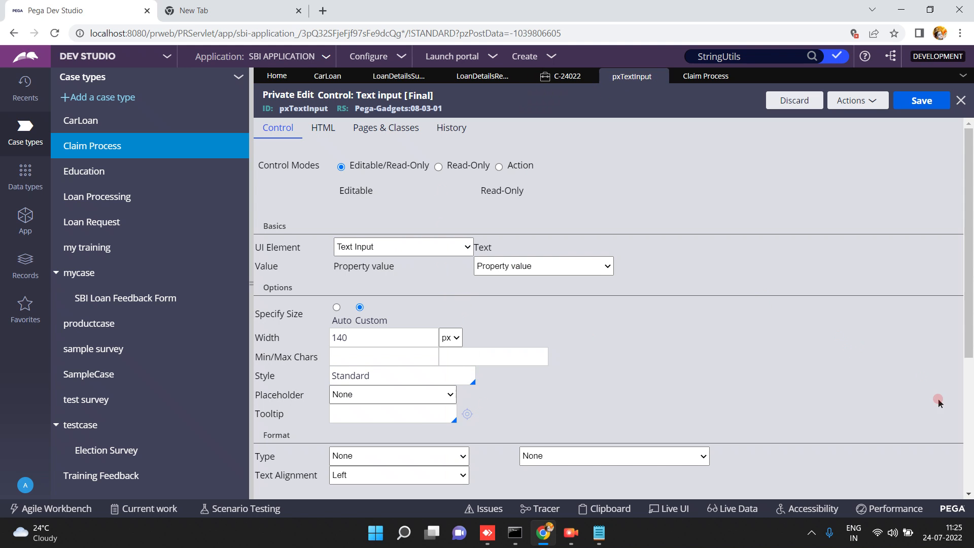
Review the pxTextInput Control tab and the firstname cell's presentation and edit options.
scroll(969, 395, down, 4)
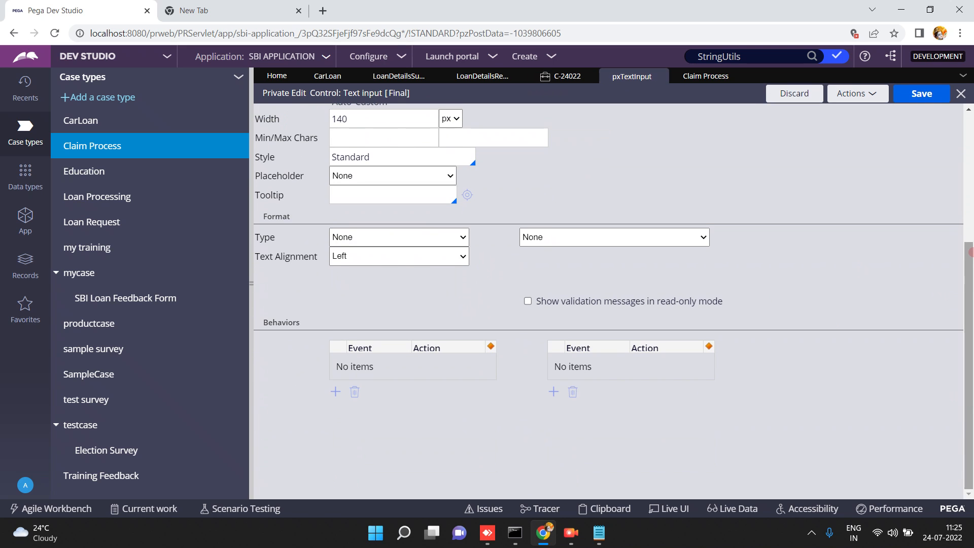
scroll(969, 168, up, 4)
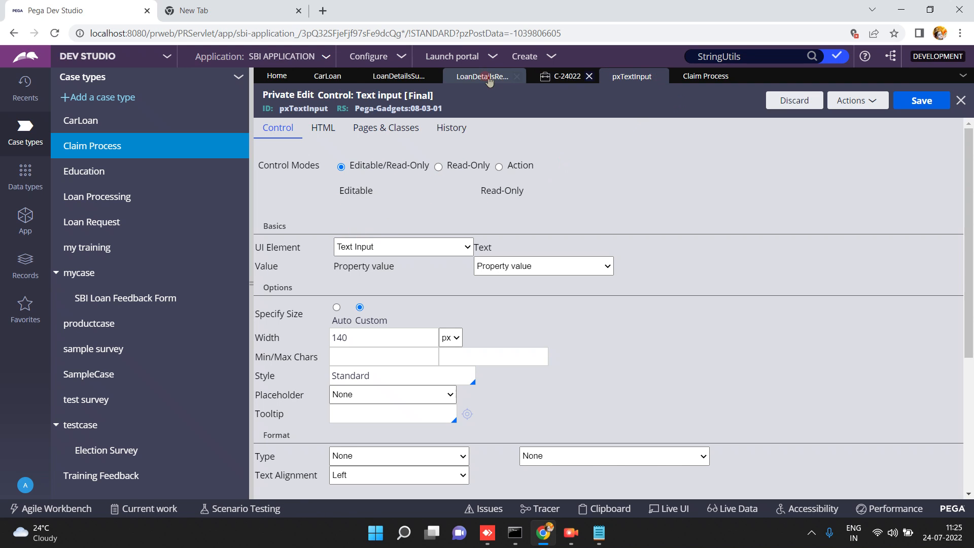
click(399, 75)
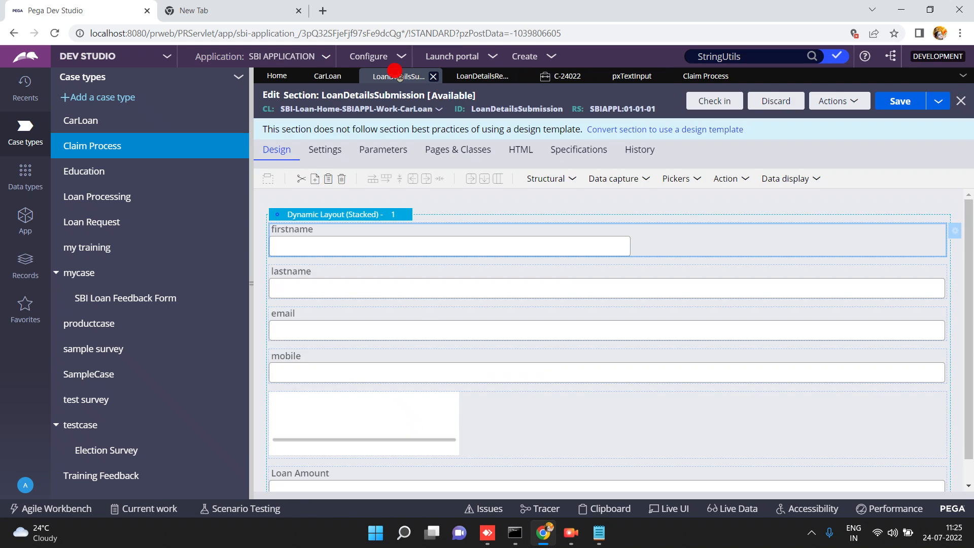
double_click(704, 241)
click(502, 149)
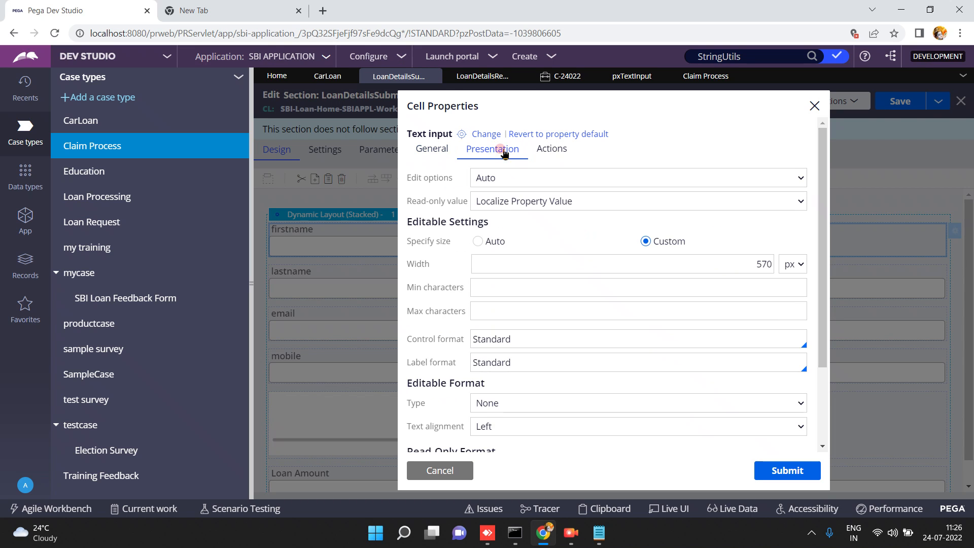
click(495, 185)
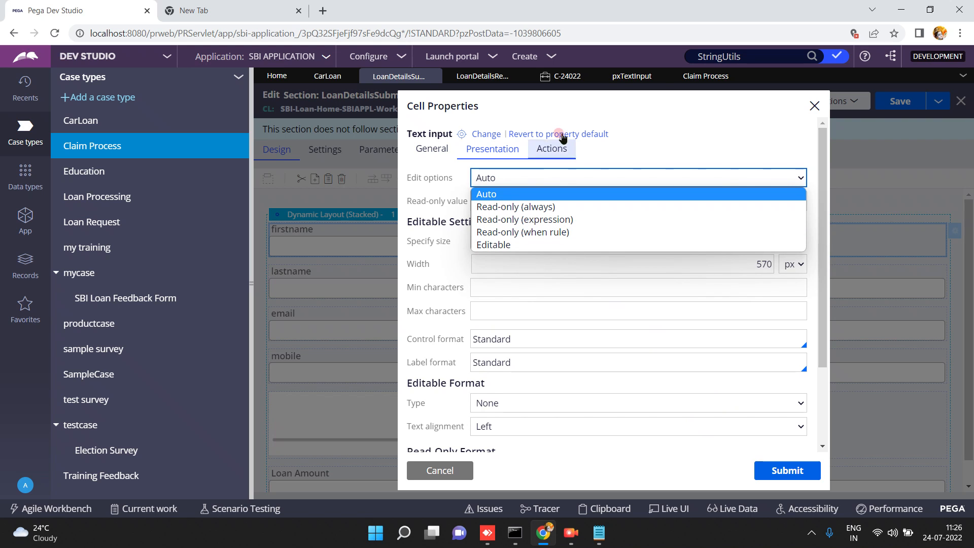
Compare firstname's general settings against pxTextInput and bring up the rule's HTML settings.
click(617, 78)
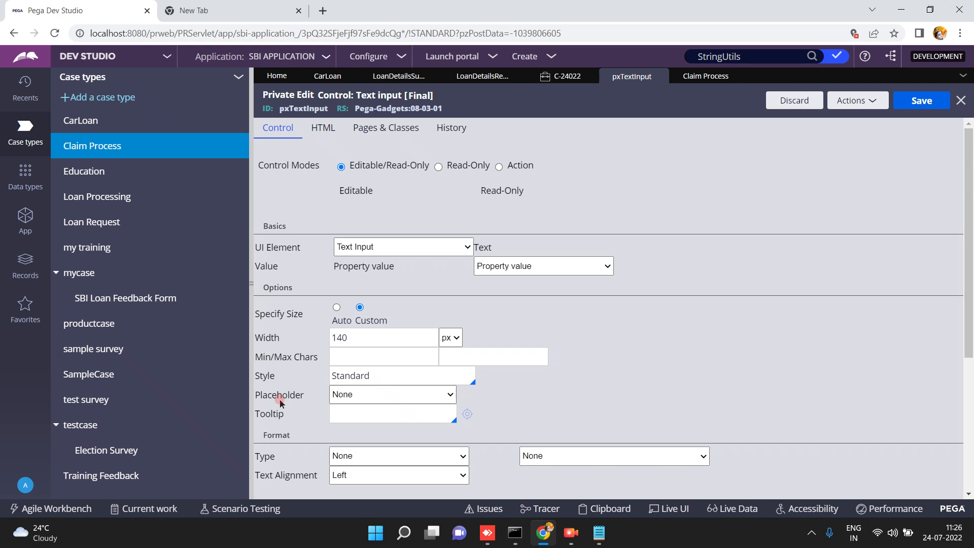
click(398, 77)
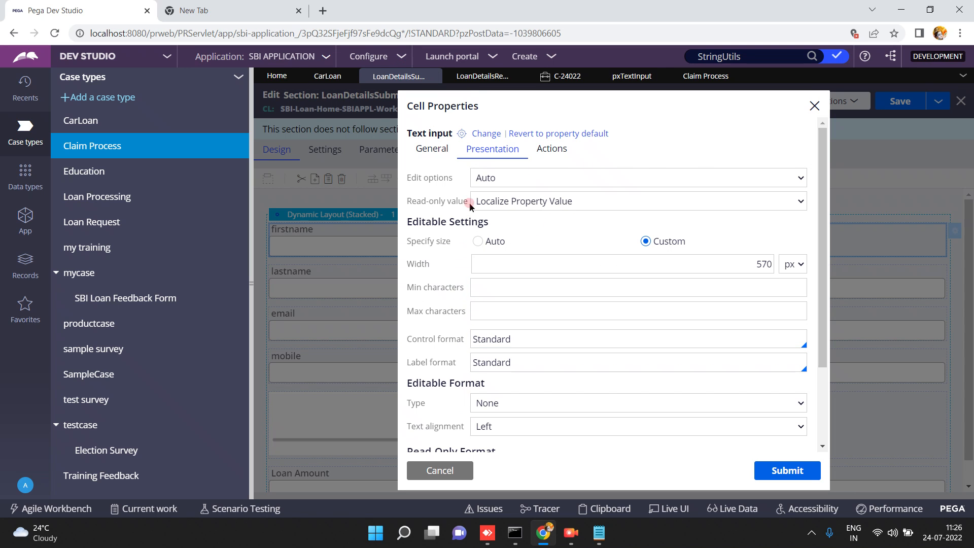
click(443, 155)
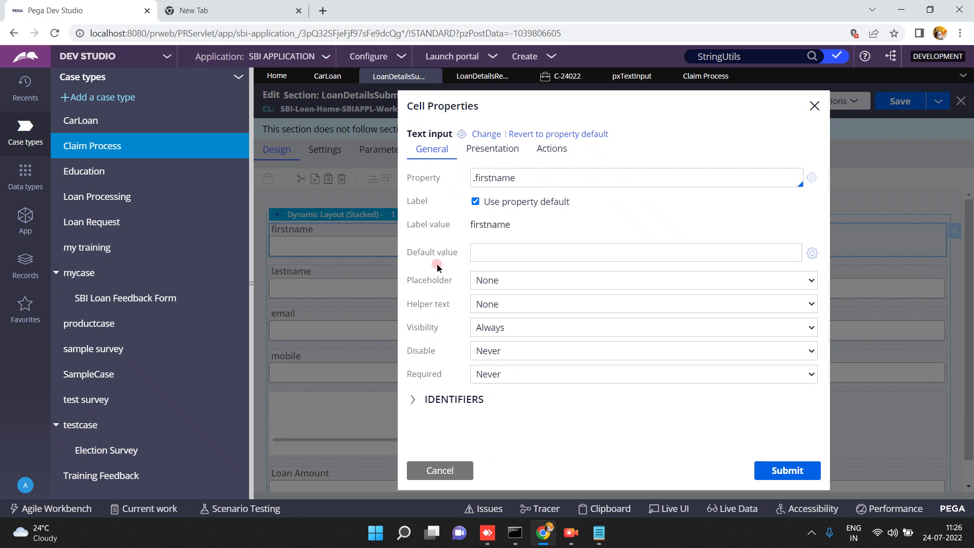
click(640, 81)
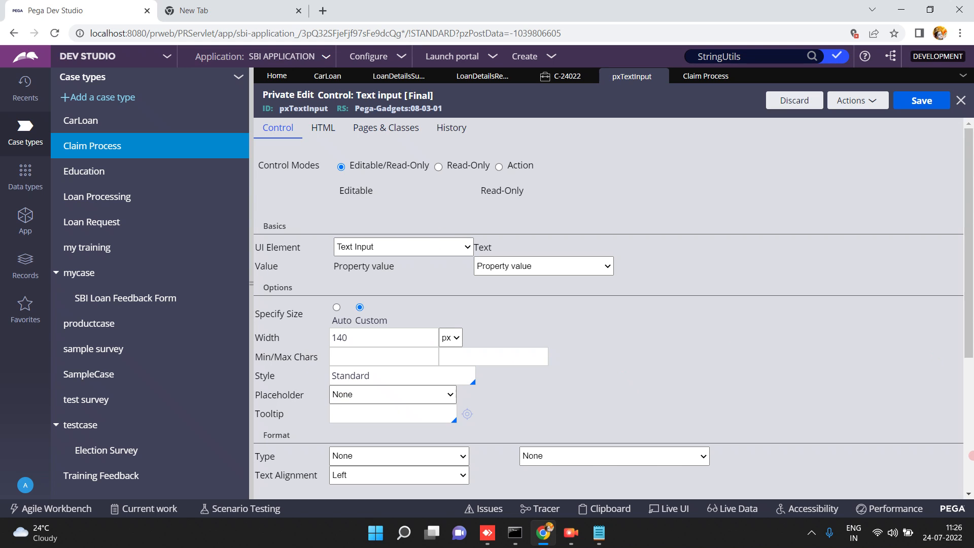
scroll(256, 380, down, 5)
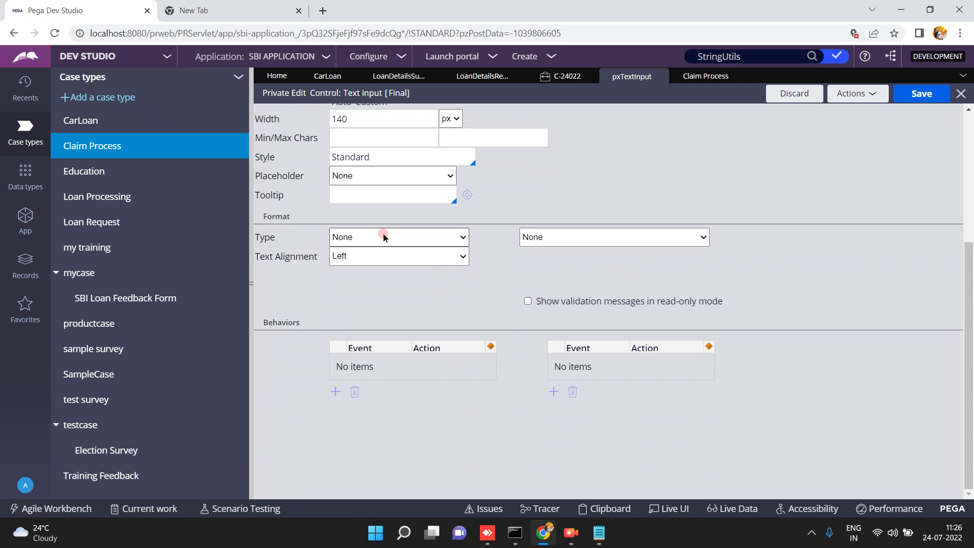
scroll(970, 176, up, 5)
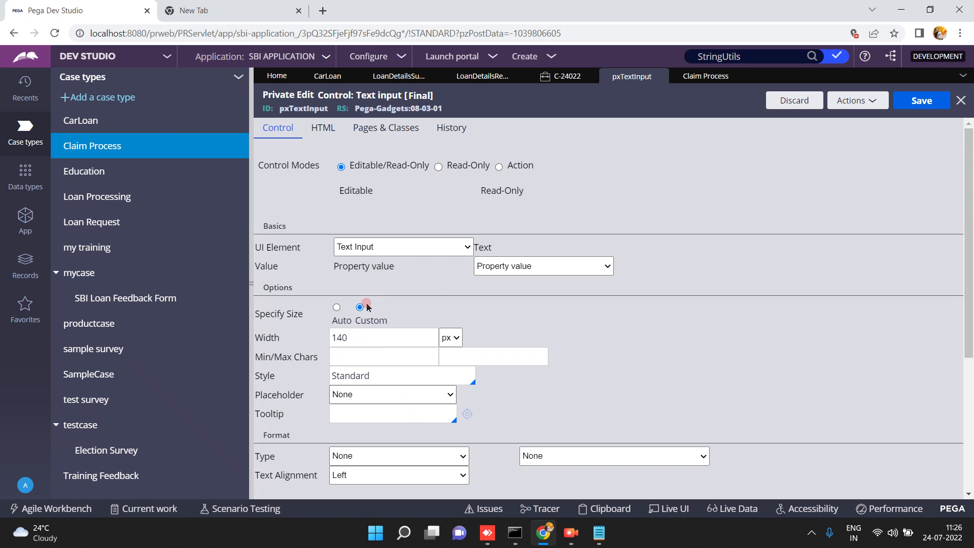
click(318, 129)
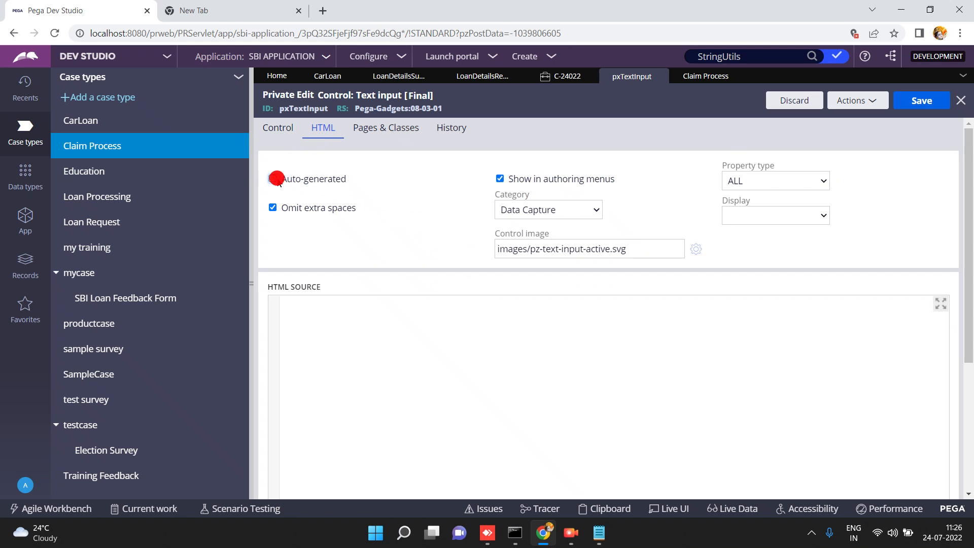
Replace pxTextInput's auto-generated HTML with a green, size 400 input tag and save.
click(331, 327)
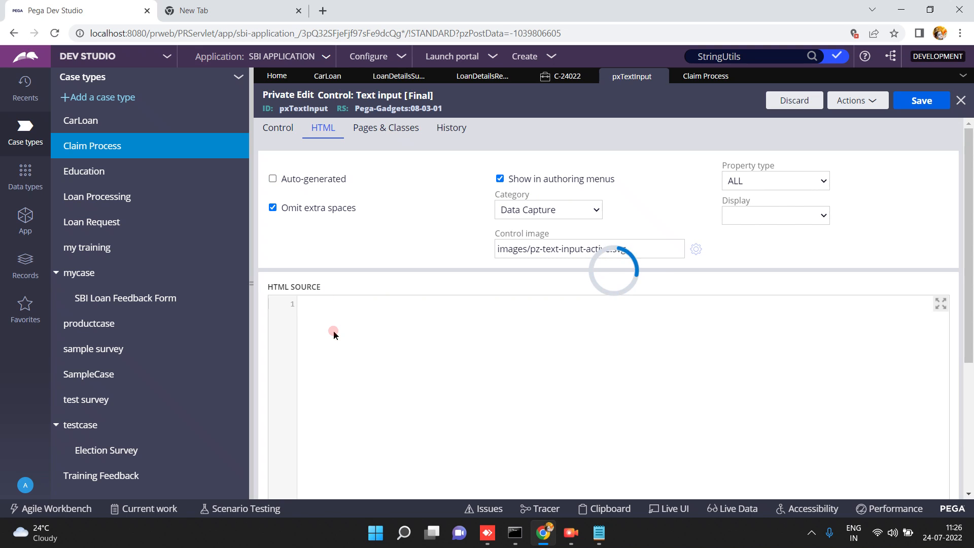
click(341, 326)
text(<)
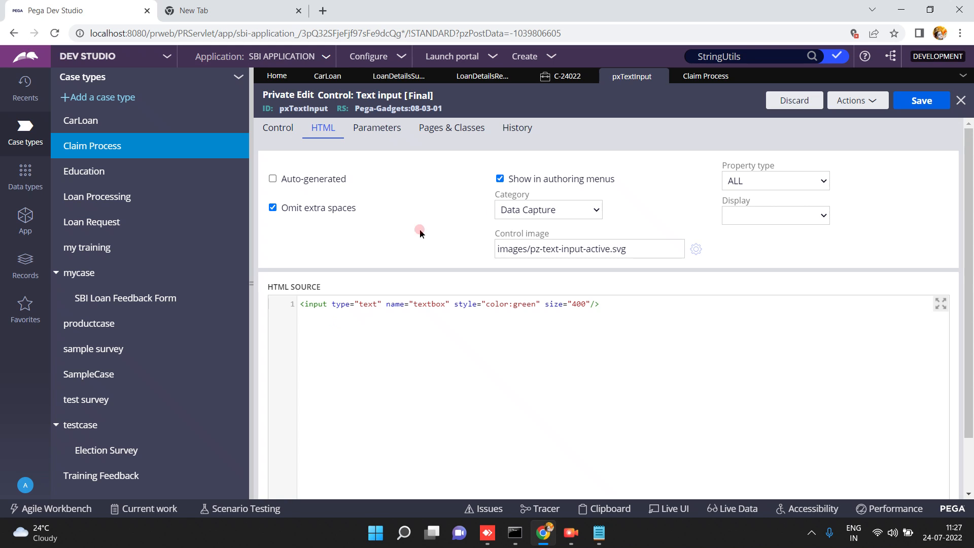
click(924, 103)
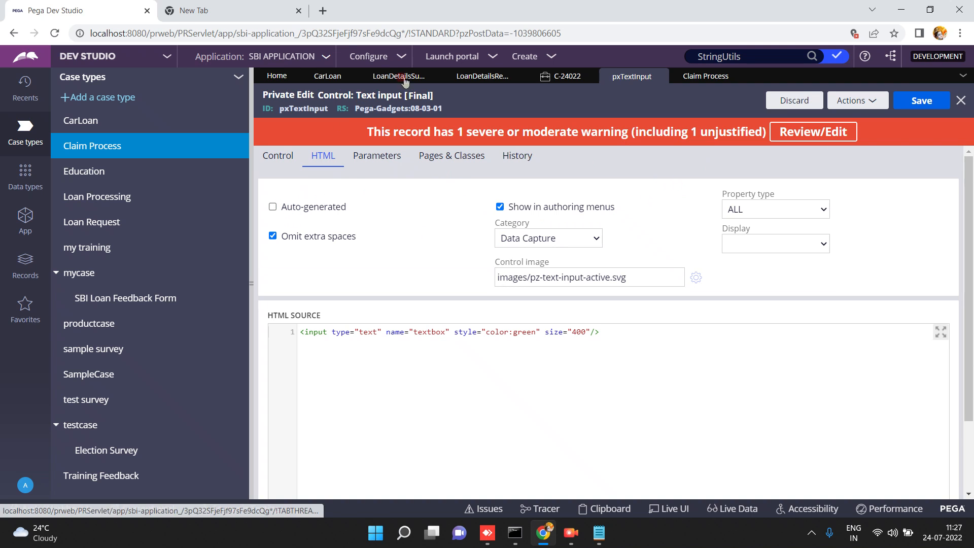
Refresh case C-24022 so it uses the new control markup.
click(565, 75)
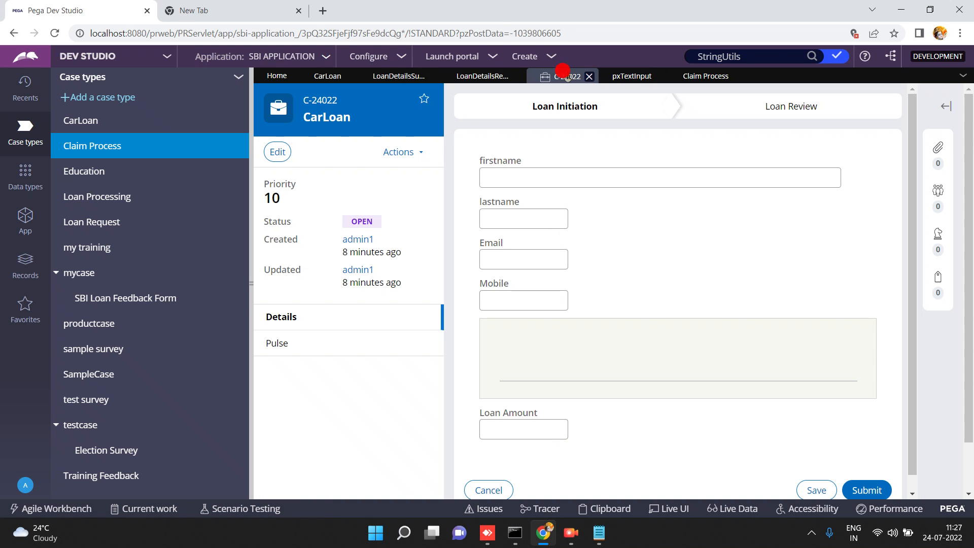
click(419, 152)
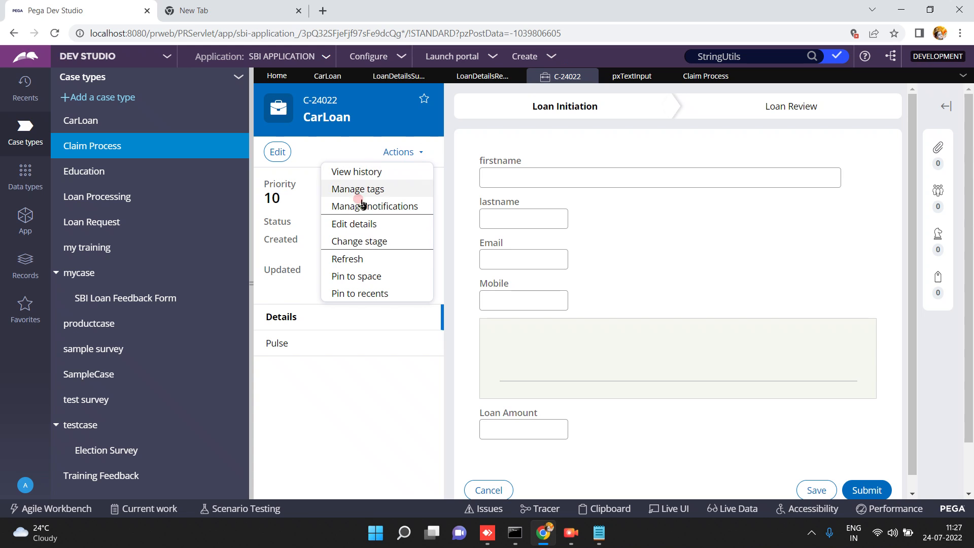
click(349, 249)
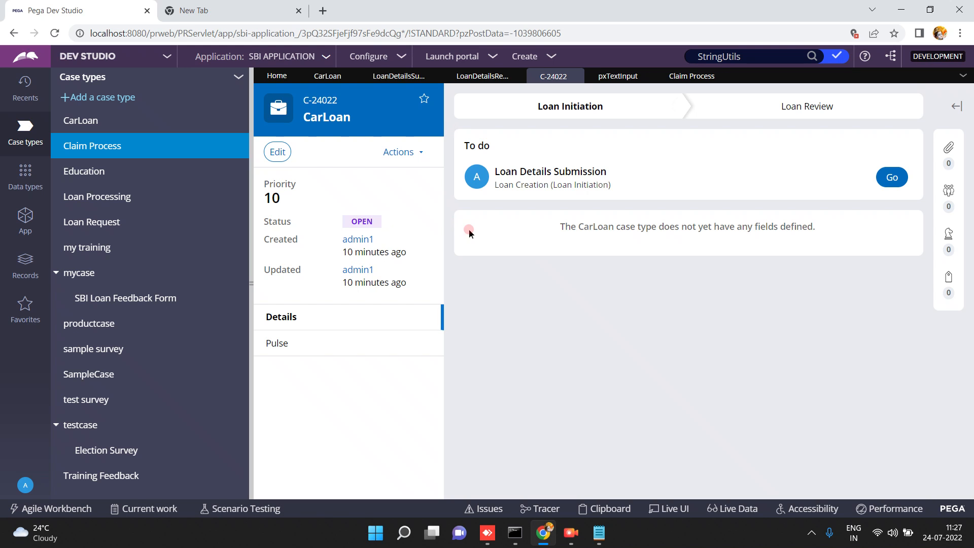
Open the Loan Details Submission form and fill in test first and last names.
click(891, 178)
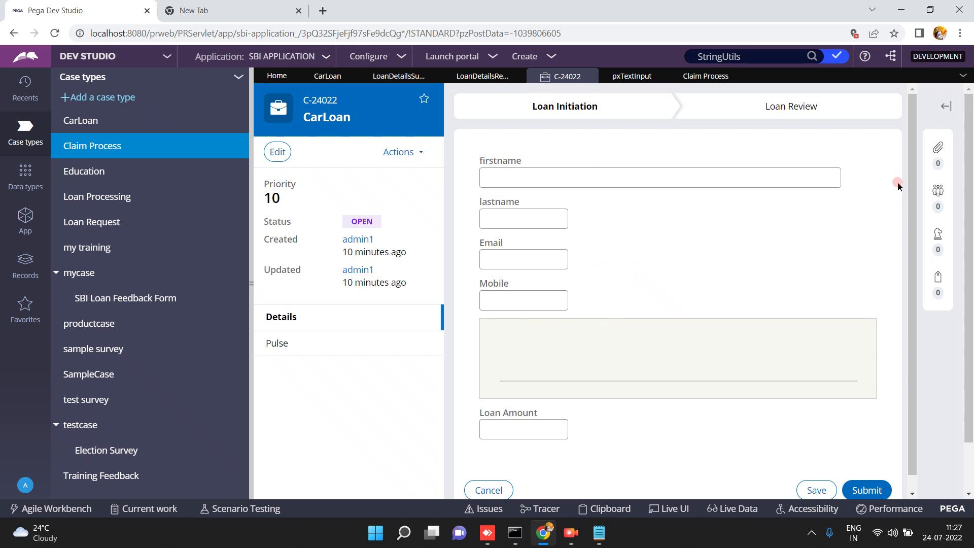
click(674, 177)
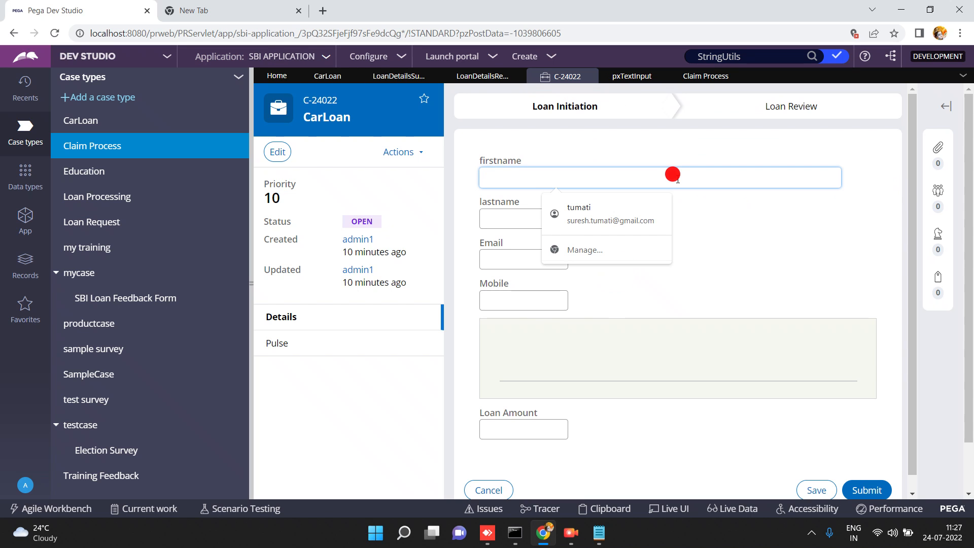
text(suresh)
key(Tab)
text(s)
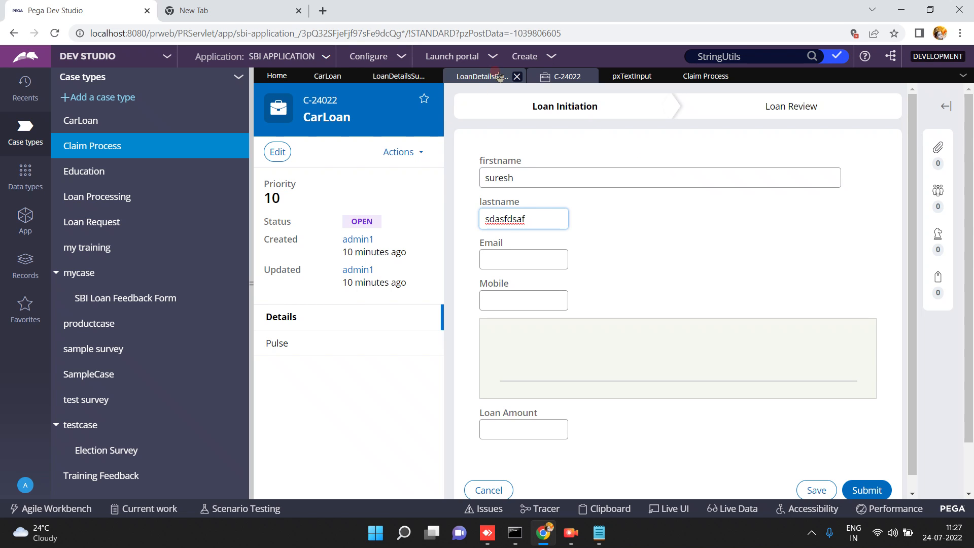
click(410, 77)
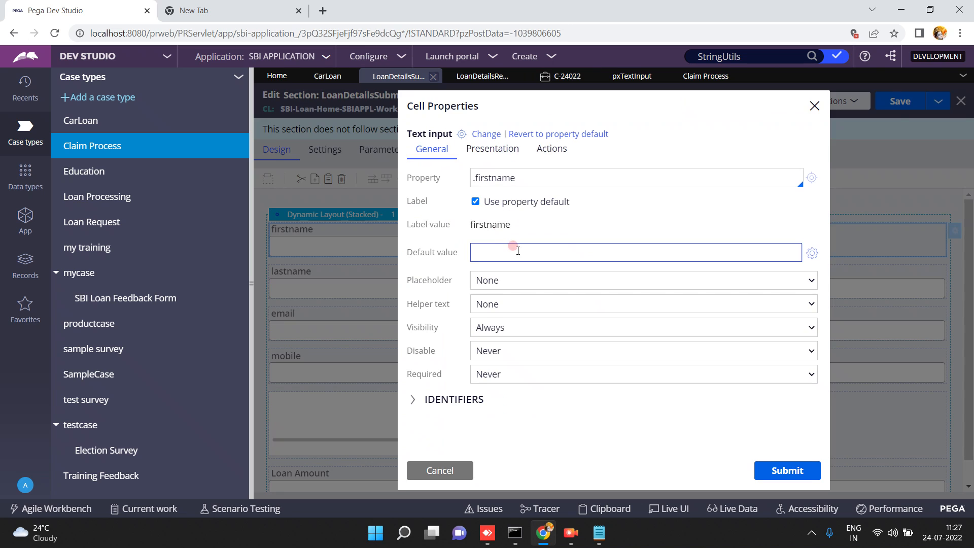
Close the firstname cell properties unchanged and save the pxTextInput control rule.
click(488, 154)
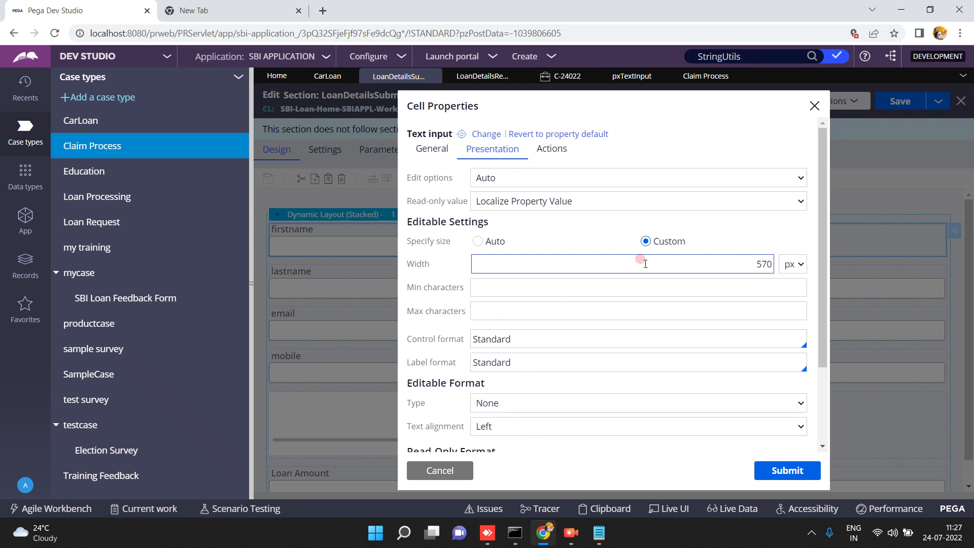
click(434, 470)
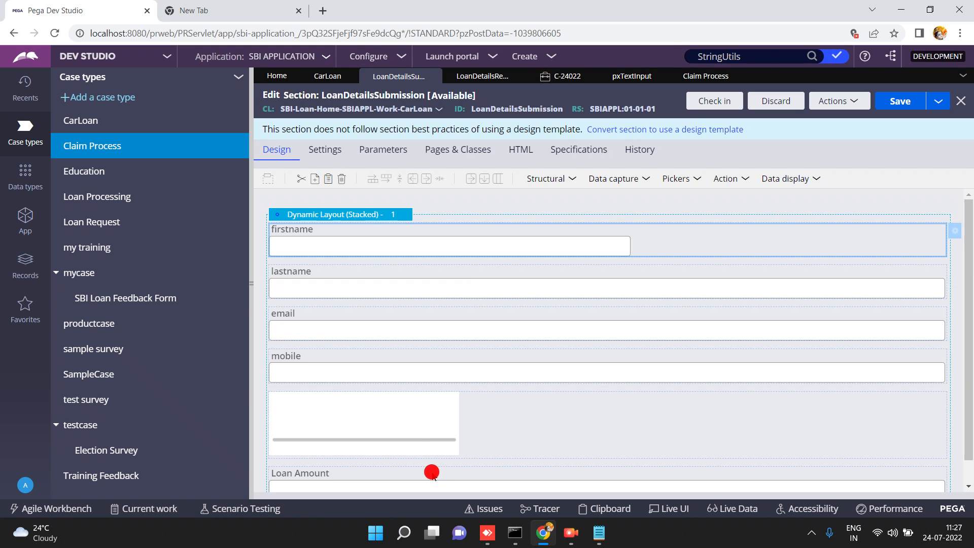
click(635, 81)
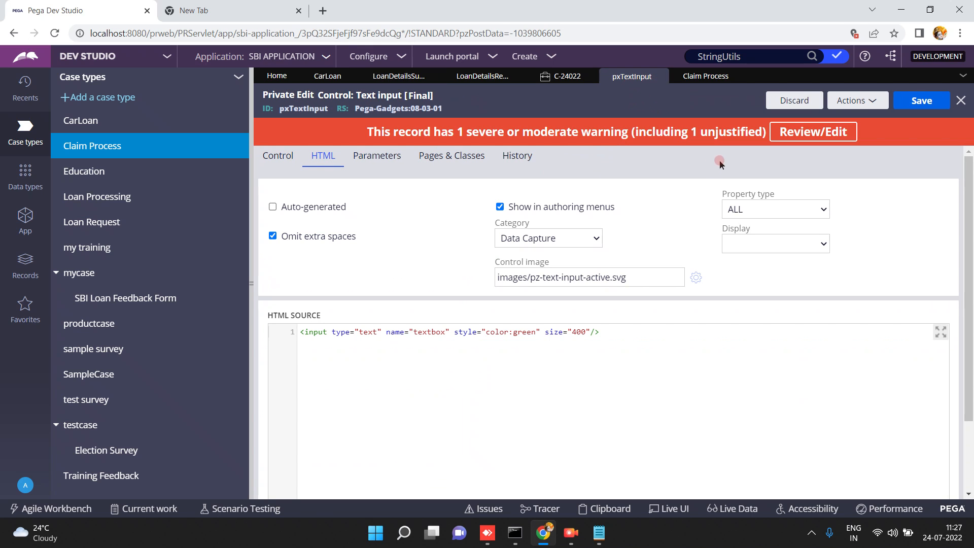
click(910, 102)
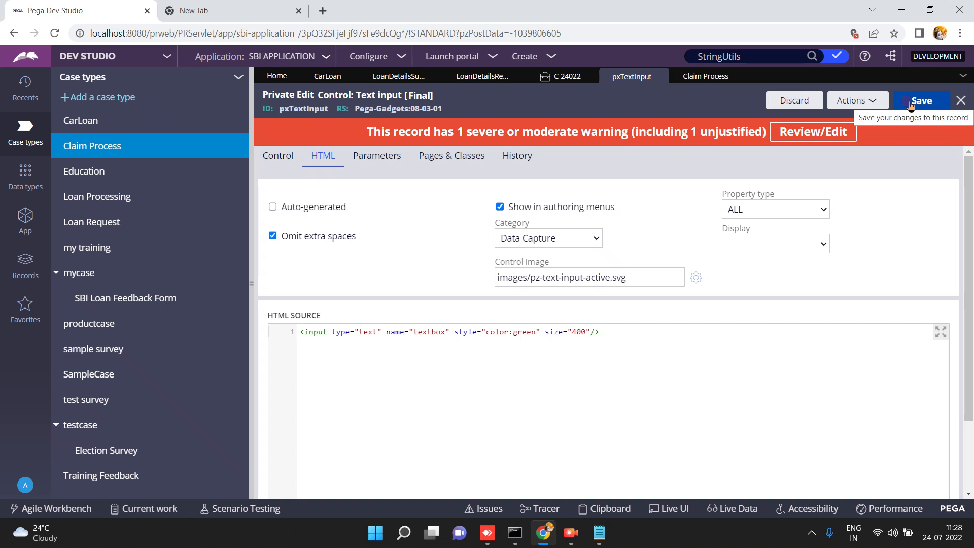
click(397, 333)
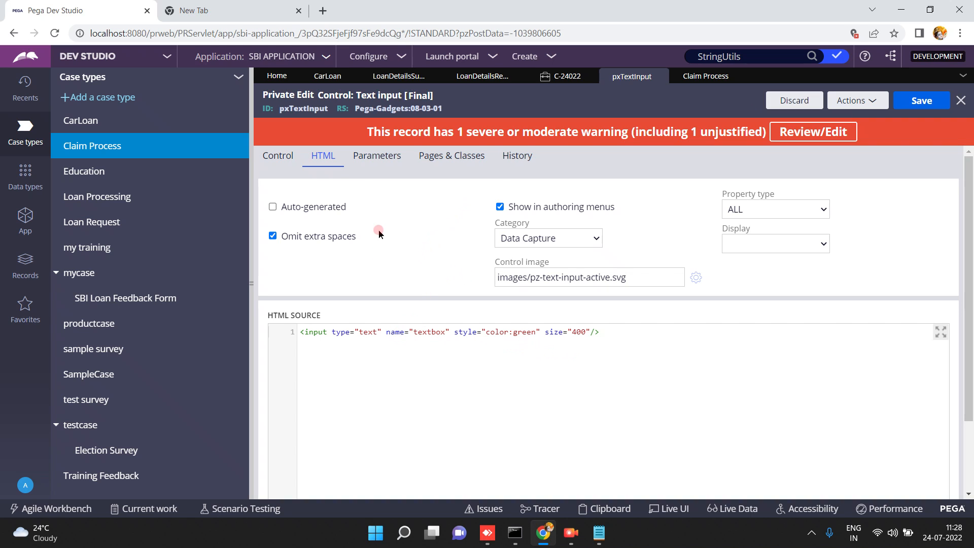
click(394, 79)
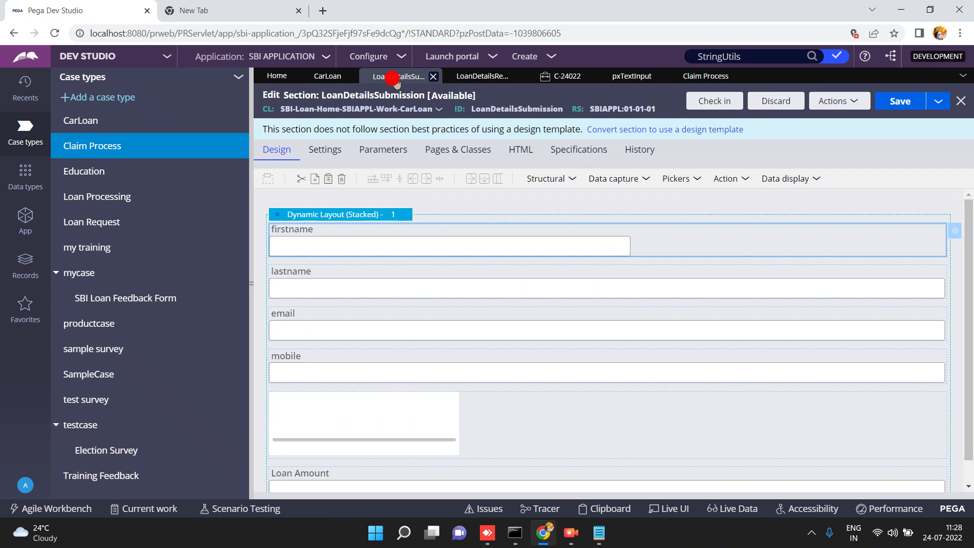
Save and run the CarLoan case type to create new case C-24024.
click(347, 75)
click(860, 97)
click(860, 98)
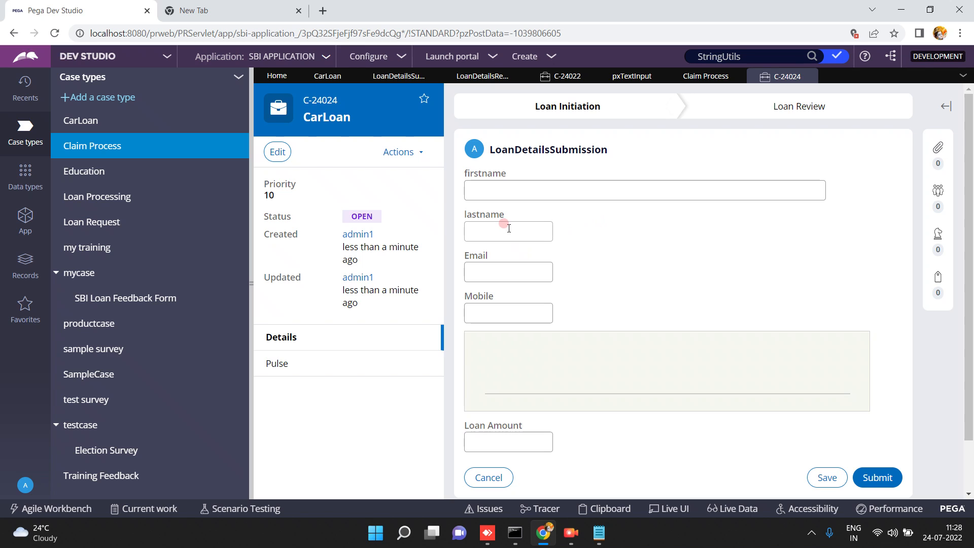
Type 'sss' as the test last name and discard the private pxTextInput copy.
click(509, 228)
text(sssss)
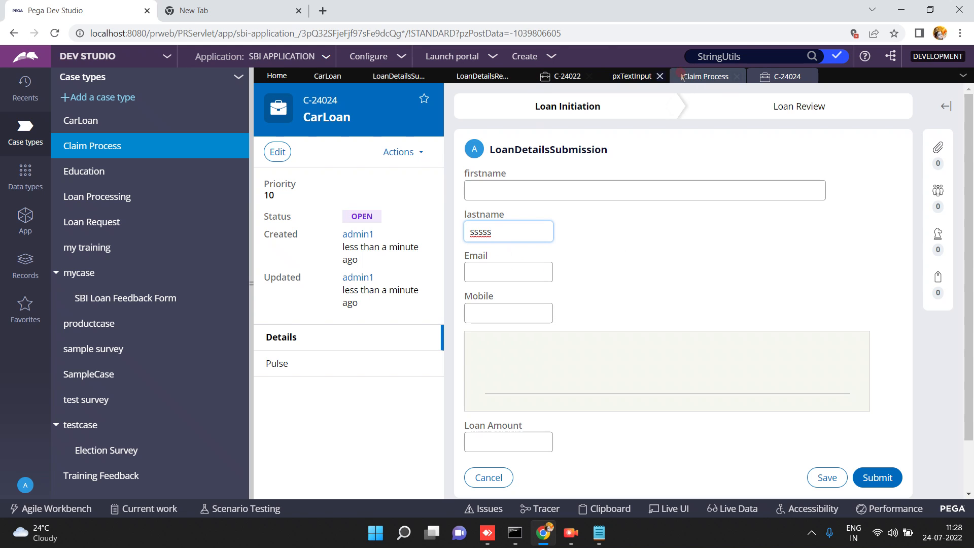
click(630, 77)
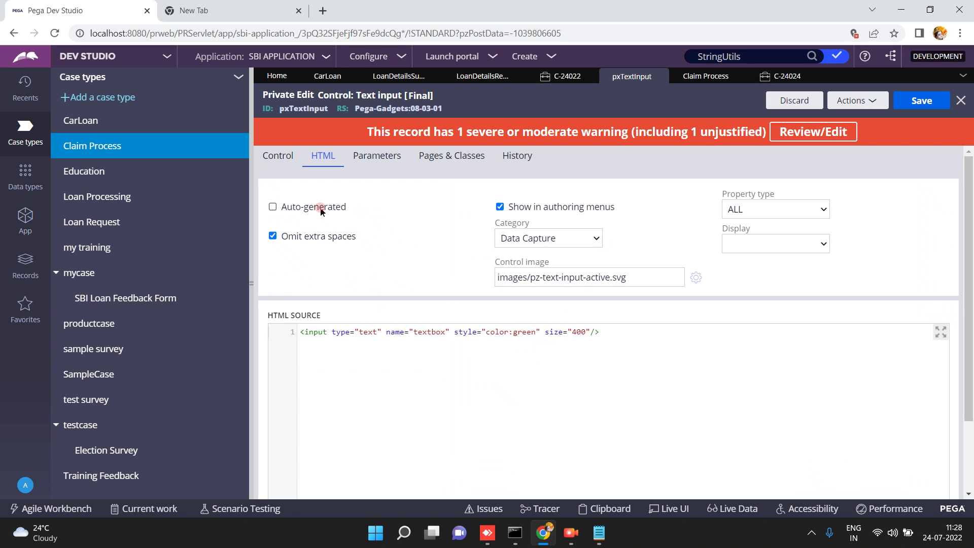
click(279, 160)
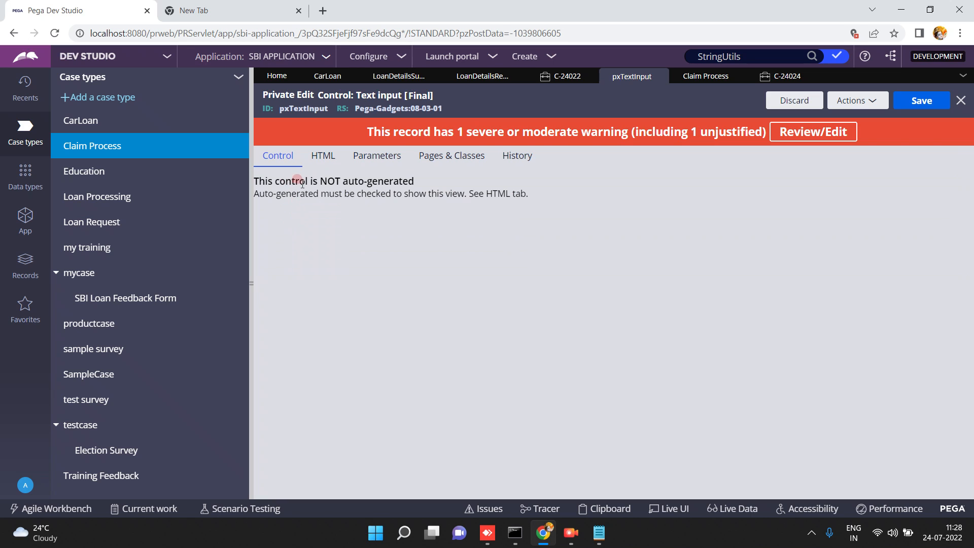
click(320, 158)
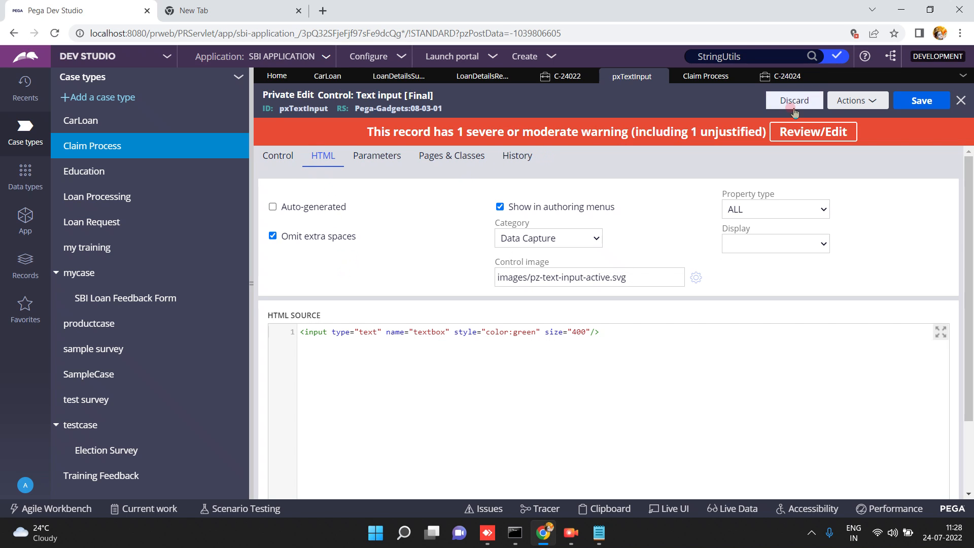
click(793, 104)
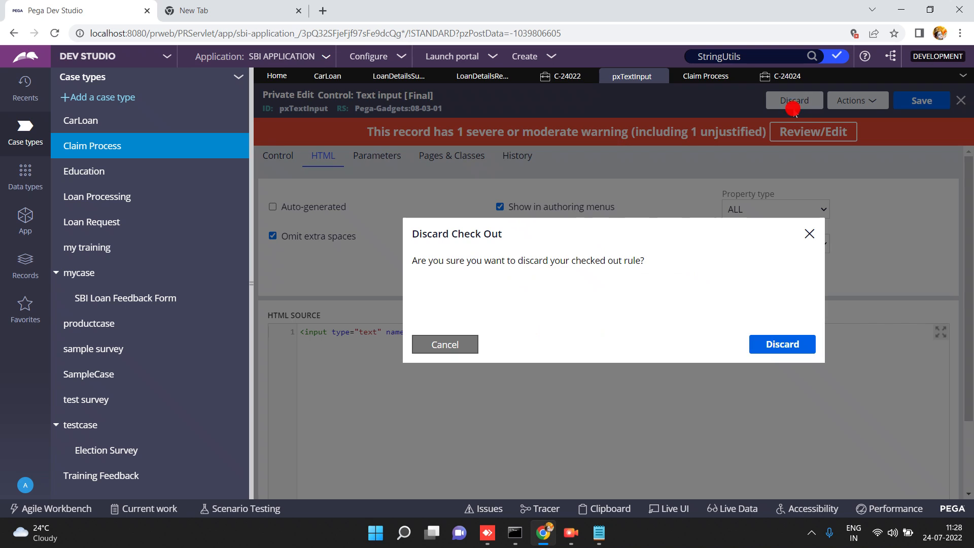
click(781, 341)
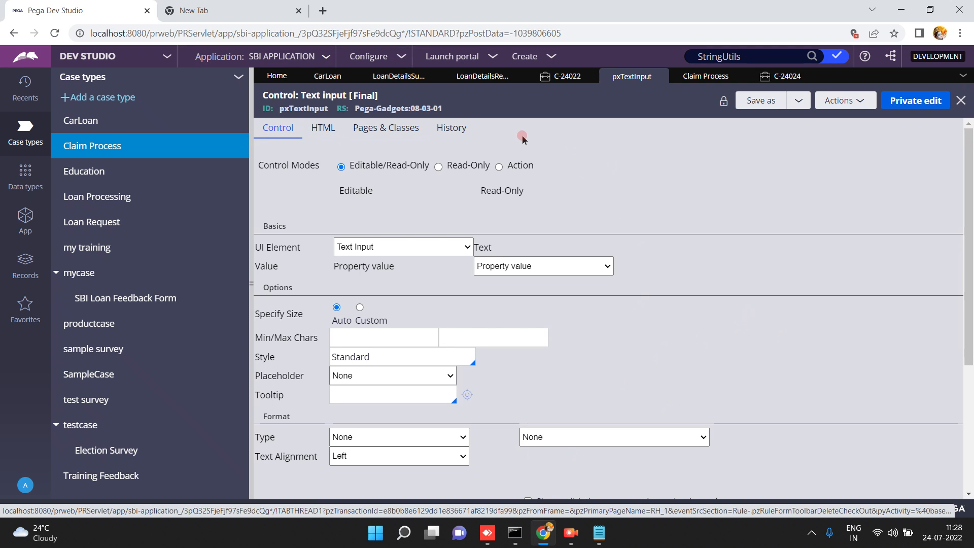
click(27, 260)
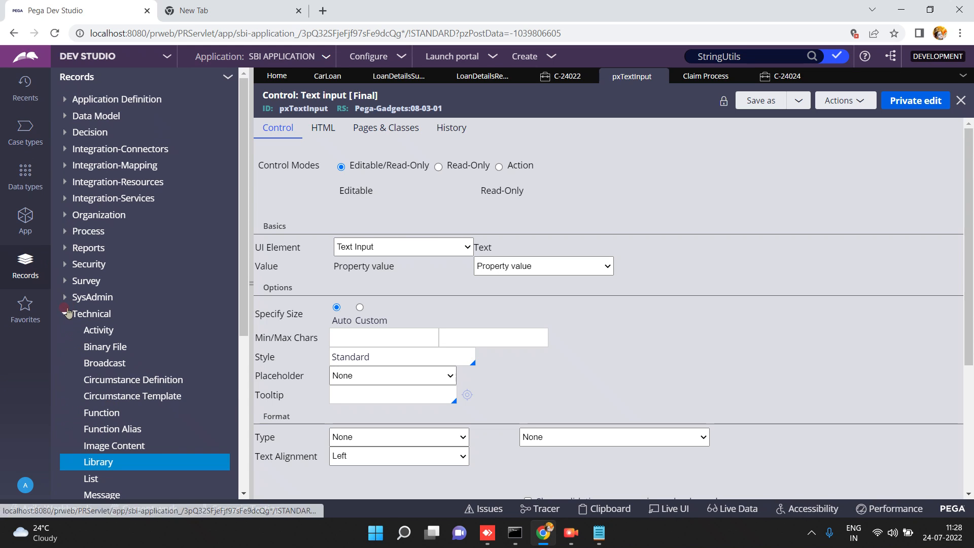
Open a full-width list of Control records, then go back to the LoanDetailsSubmission section.
click(65, 314)
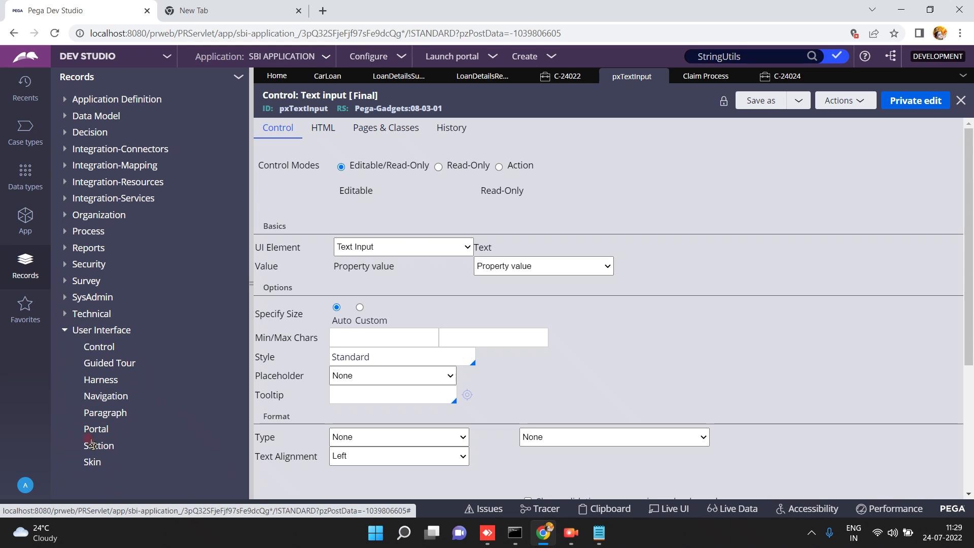
click(93, 349)
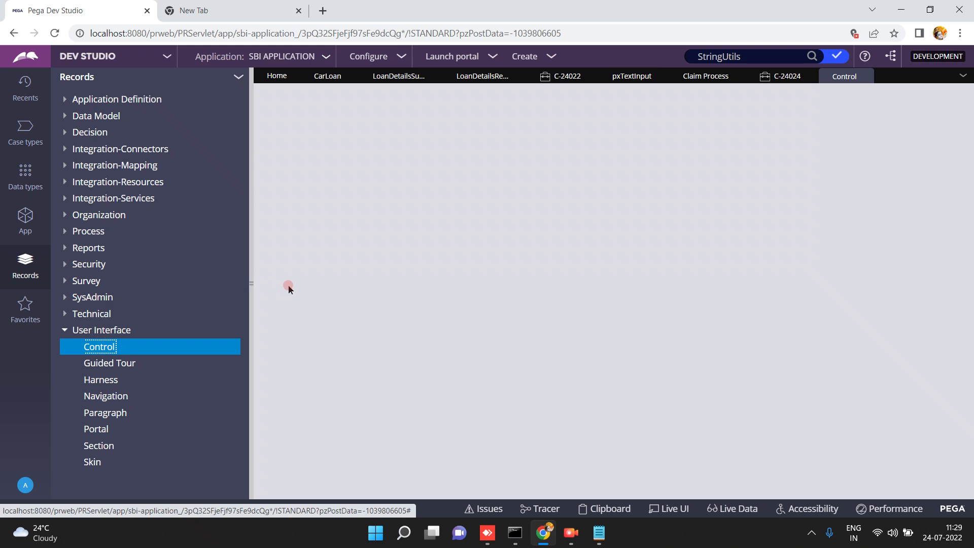
click(251, 283)
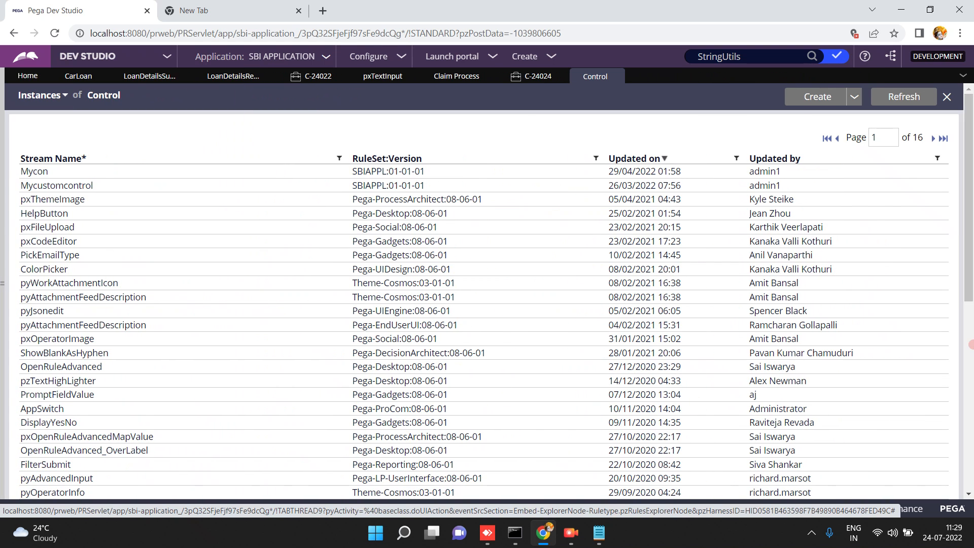
click(970, 344)
click(969, 146)
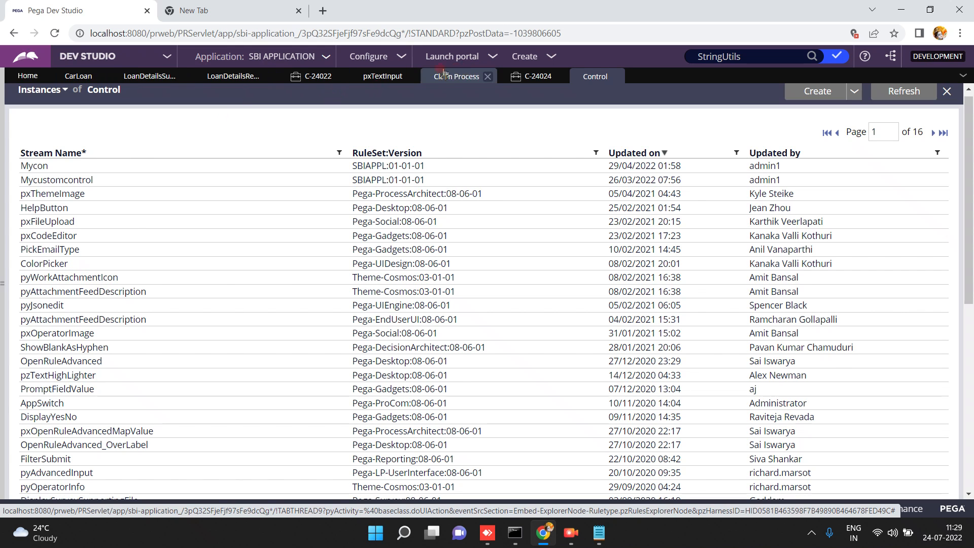
click(160, 78)
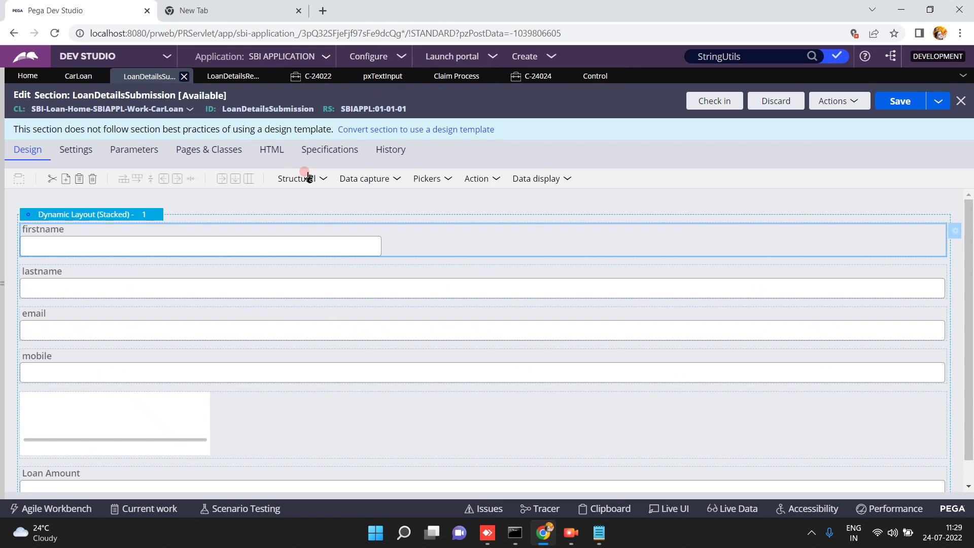
Switch firstname's control to ColorPicker via a 'color' search and open the ColorPicker rule.
click(954, 232)
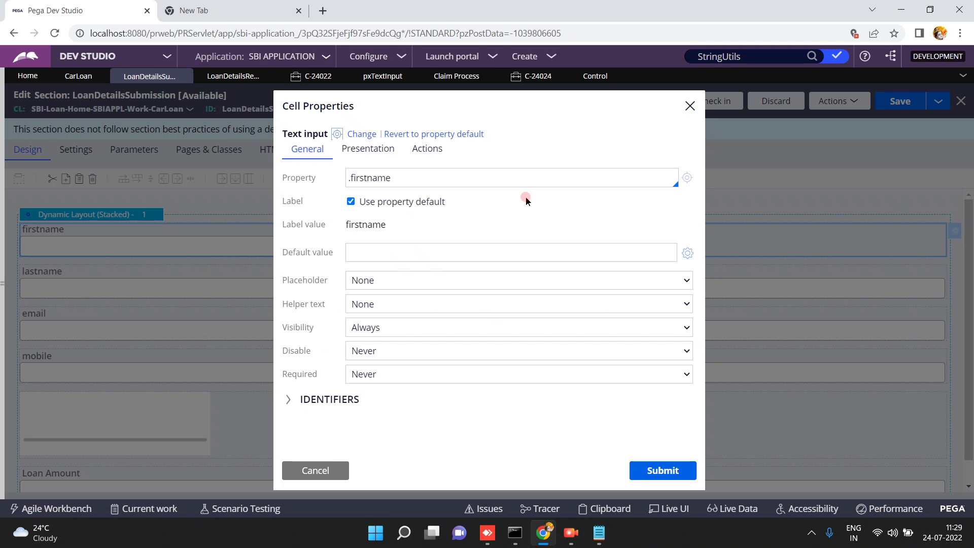
click(359, 134)
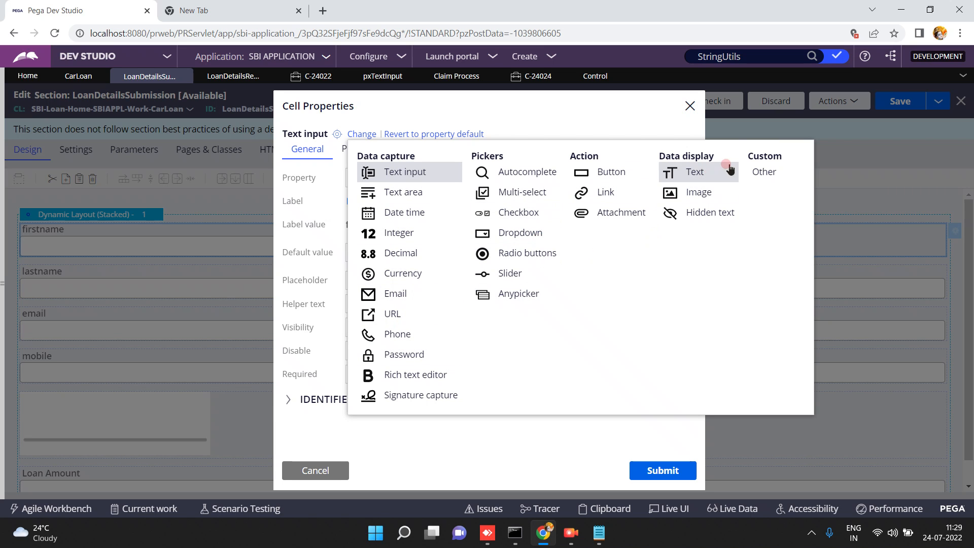
click(766, 171)
click(446, 135)
text(color)
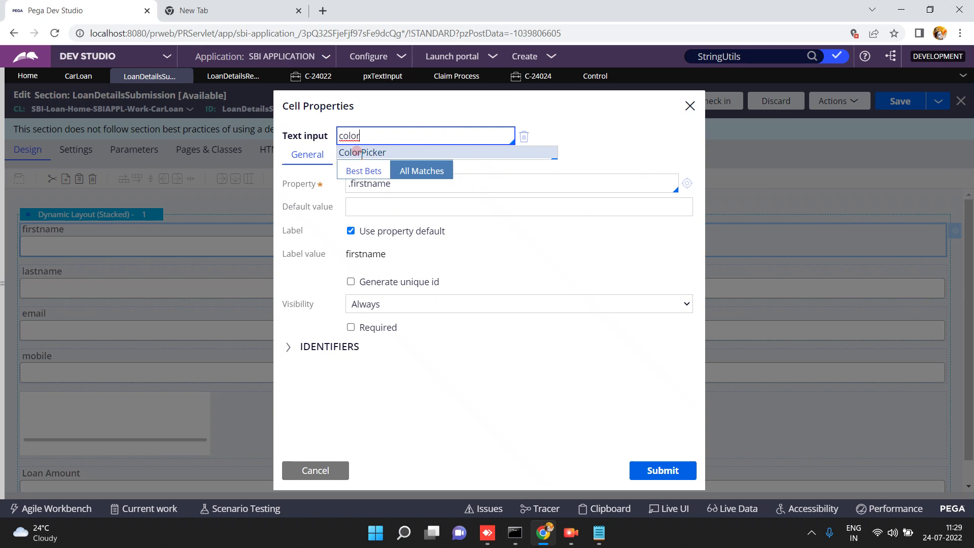
click(357, 152)
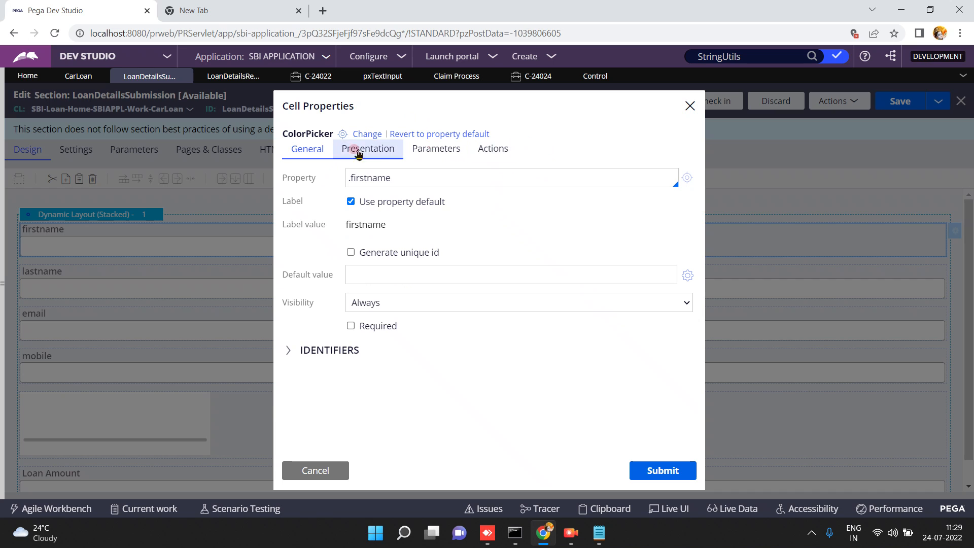
click(342, 134)
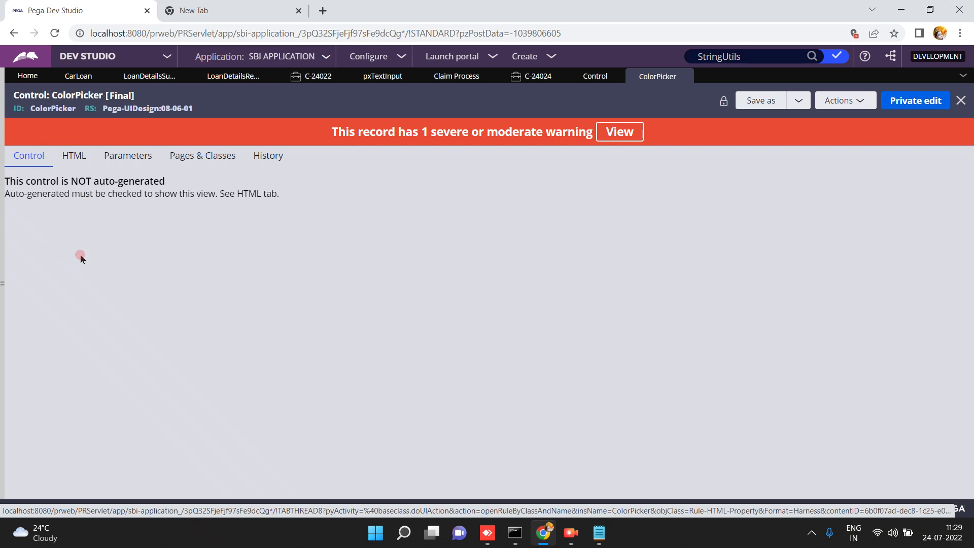
Show the ColorPicker rule's HTML tab and scroll through its pega_ui_colorpicker.js source.
click(76, 154)
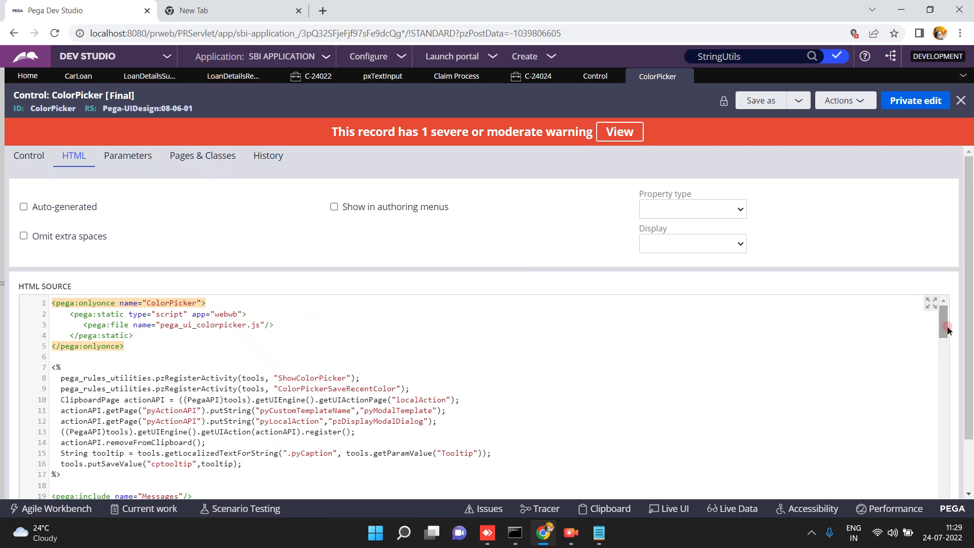
drag(944, 326, 965, 454)
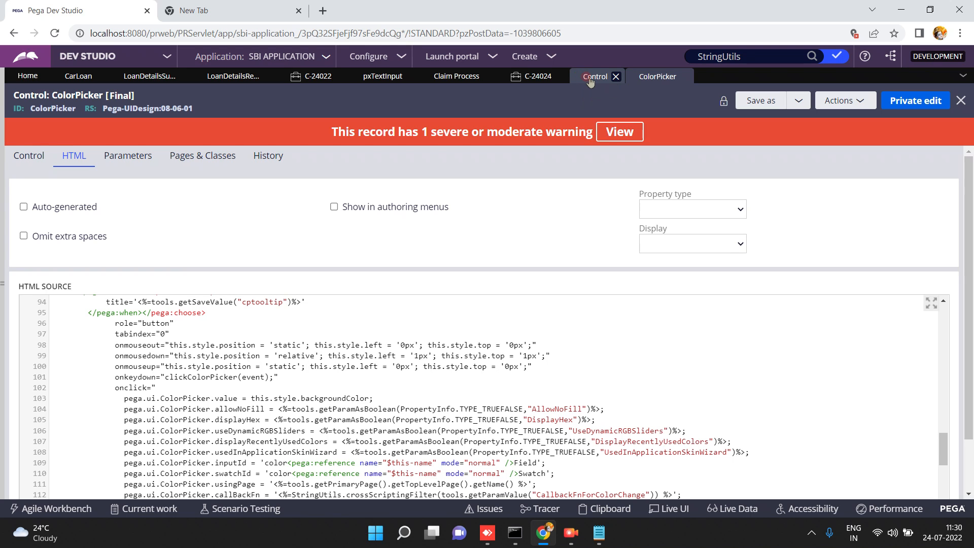
Apply ColorPicker to firstname, save the section, and reload the test case's assignment form.
click(153, 77)
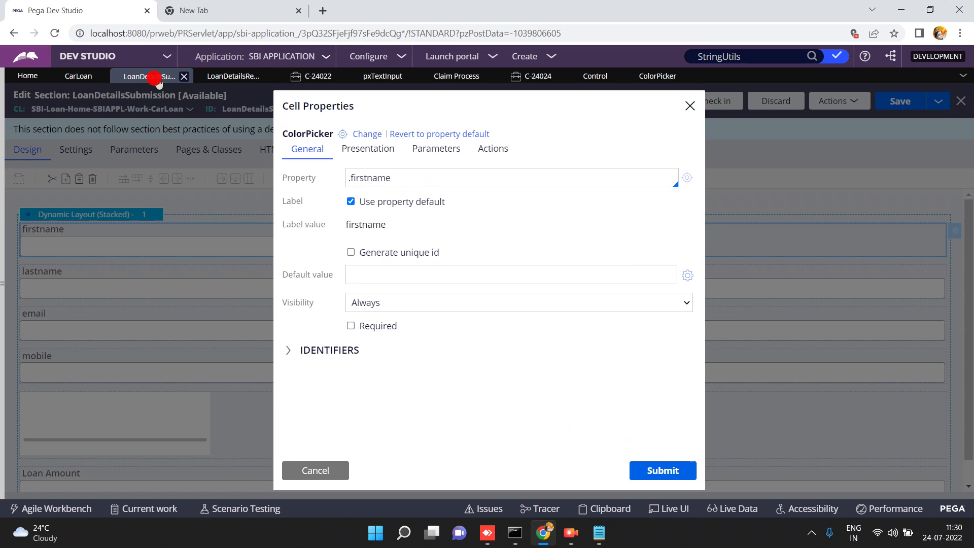
click(660, 471)
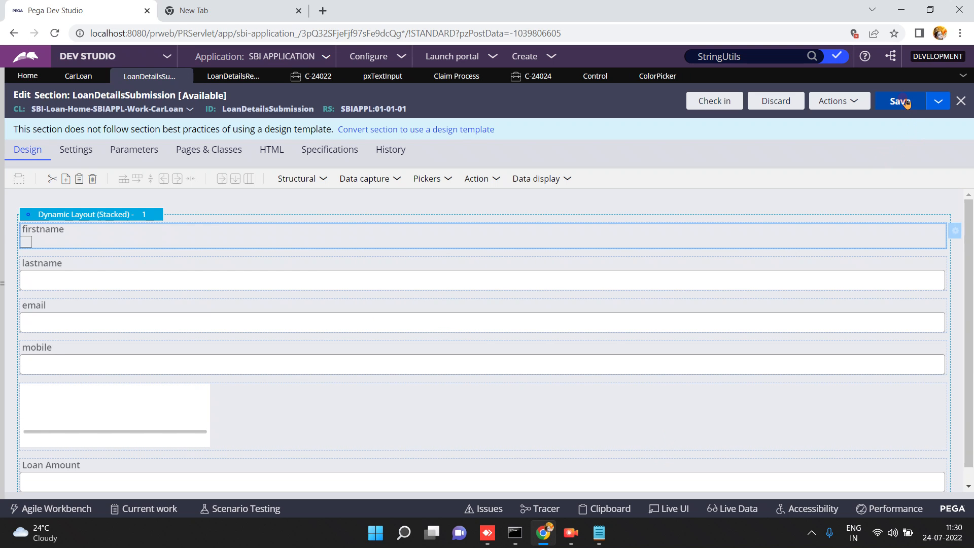
click(906, 102)
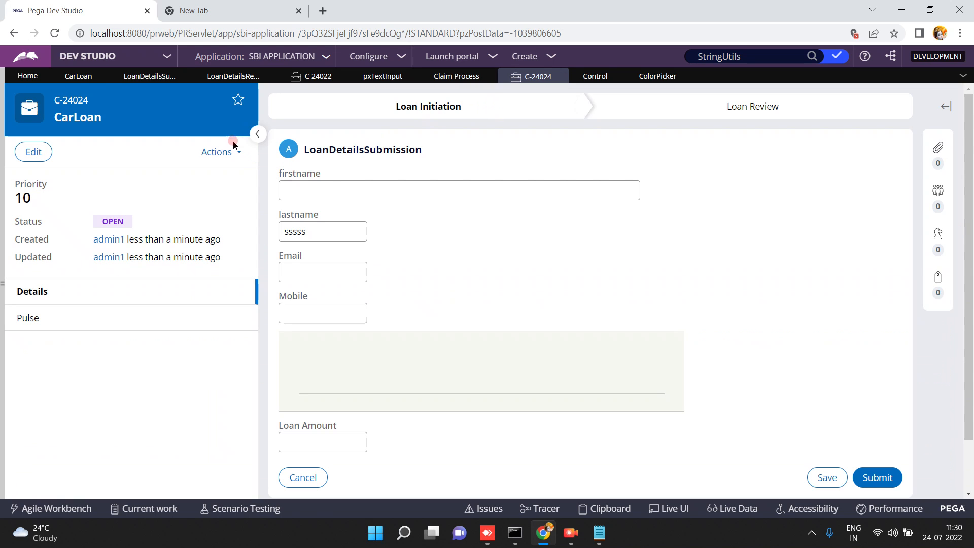
click(233, 152)
click(163, 259)
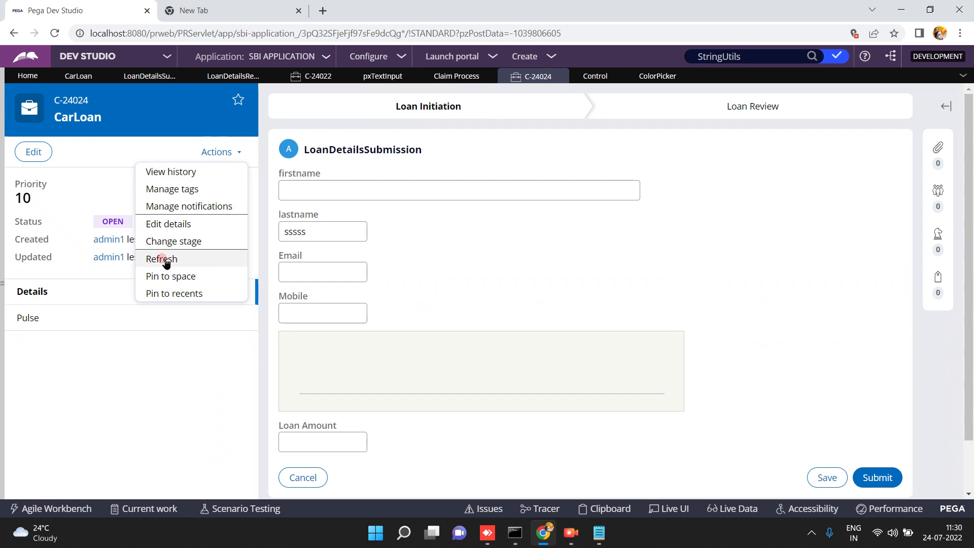
click(591, 319)
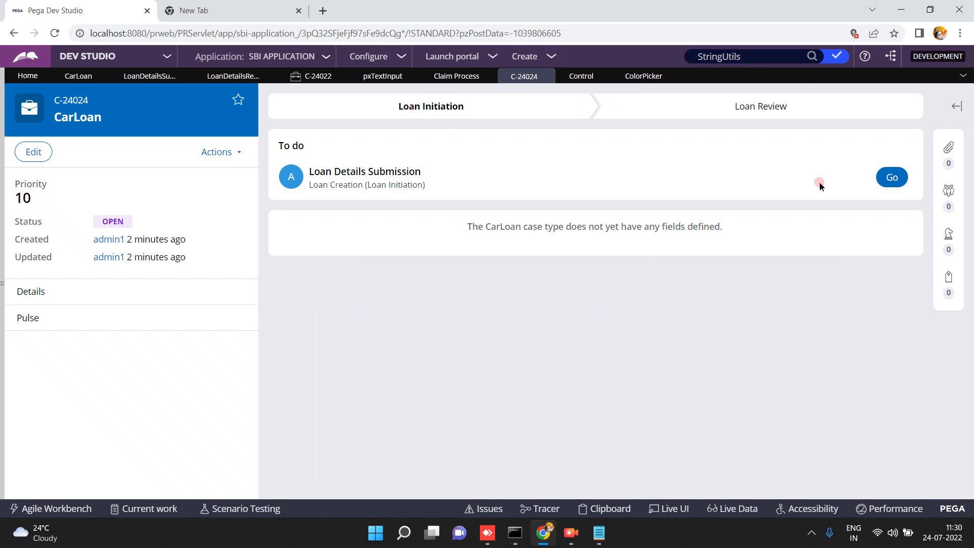
click(896, 179)
click(604, 210)
Set the firstname colour to light blue 8FCDE5 on the test case form.
click(298, 173)
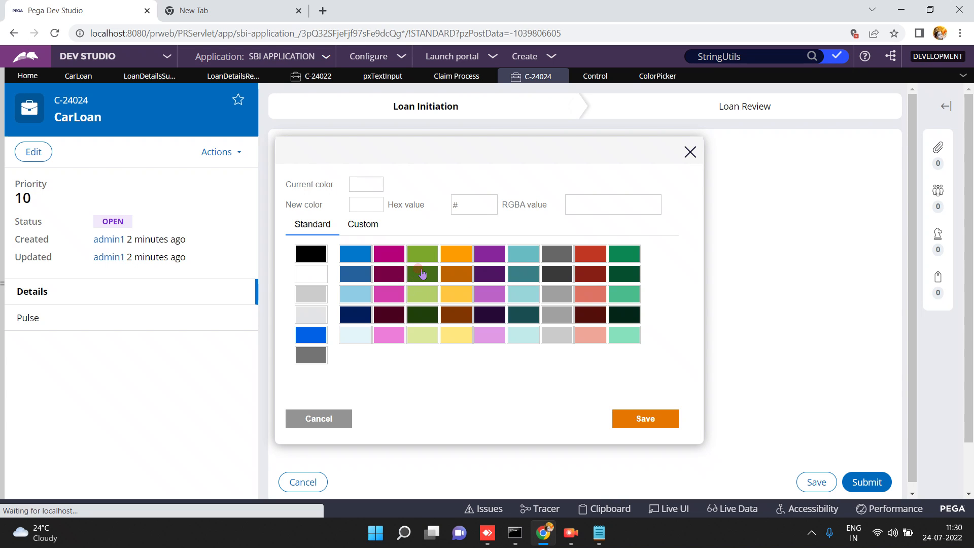
click(634, 412)
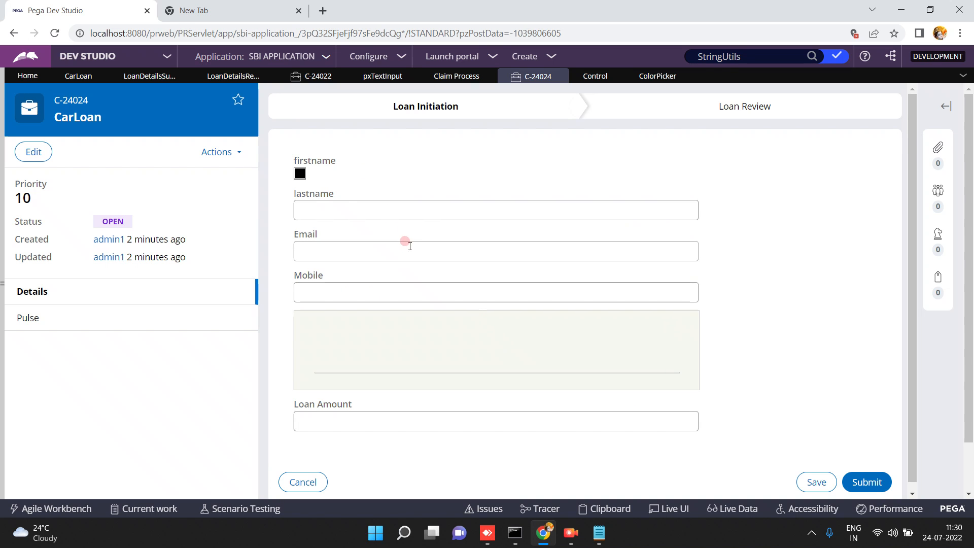
click(299, 174)
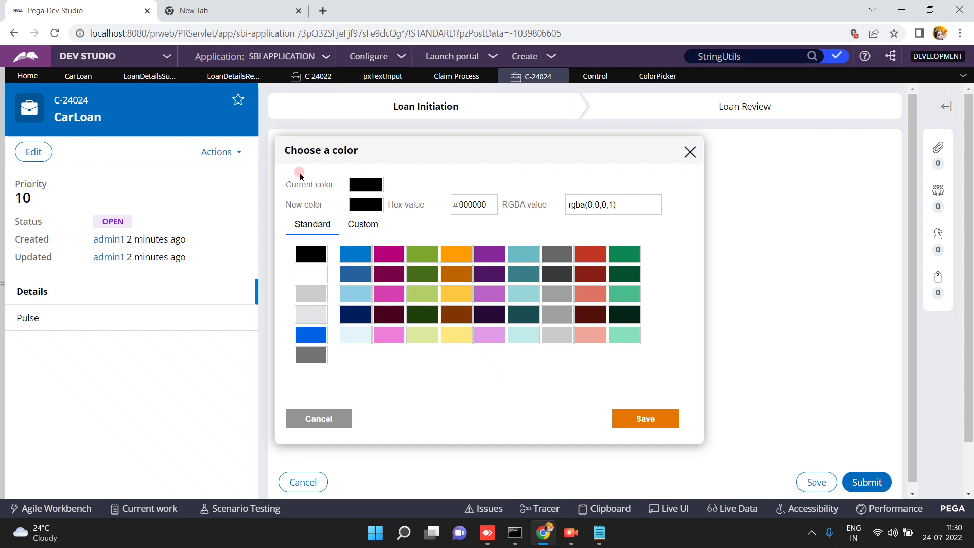
click(360, 295)
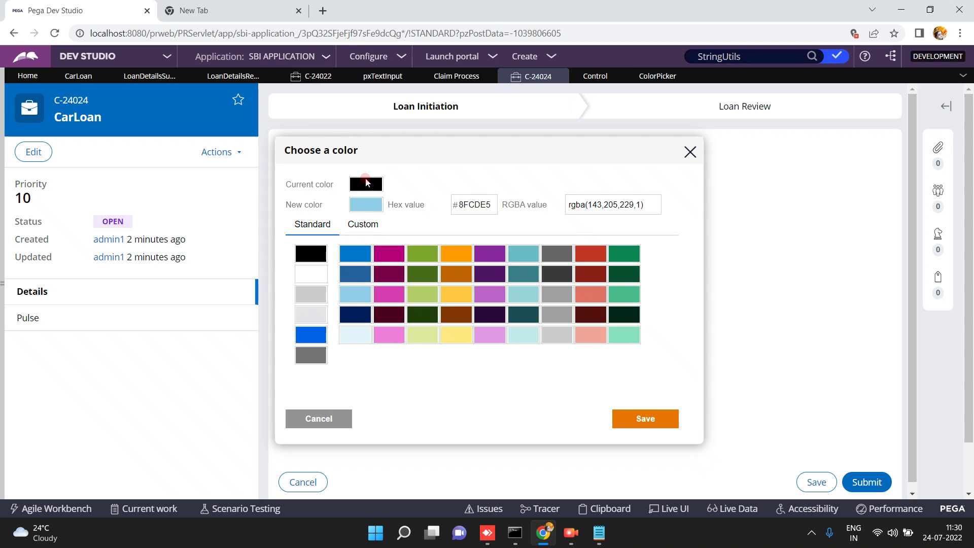
click(642, 418)
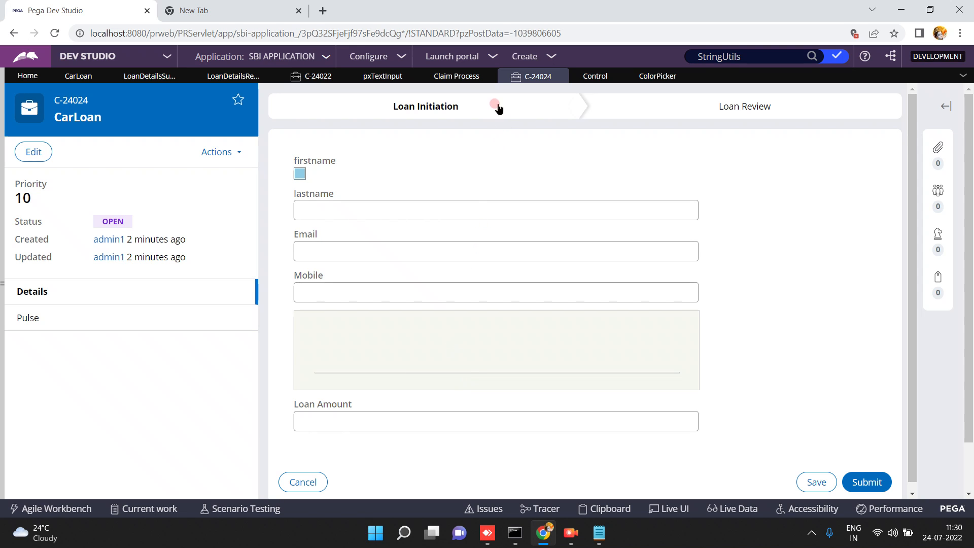
click(652, 77)
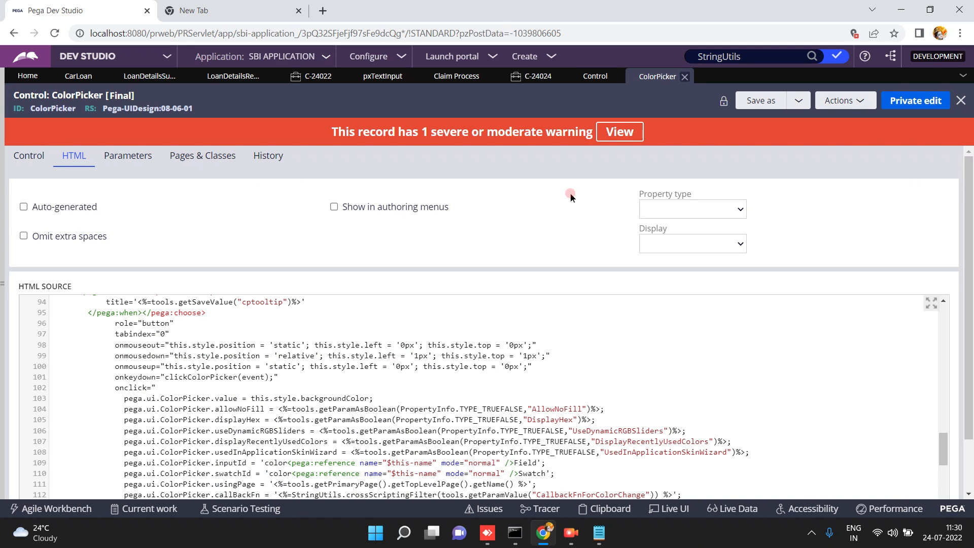
Close the ColorPicker rule, enter 'suresh' as the lastname on case C-24024, and open LoanDetailsReview.
click(684, 77)
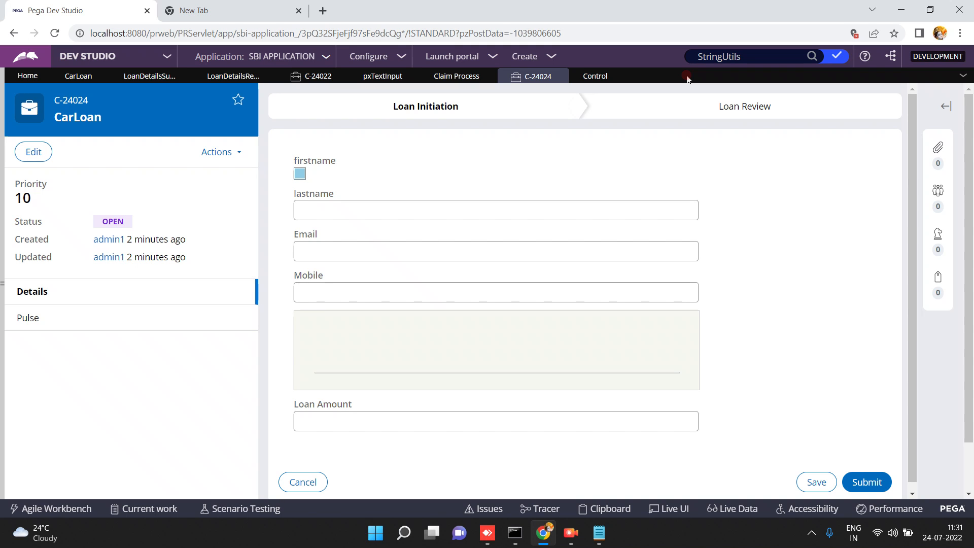
click(381, 205)
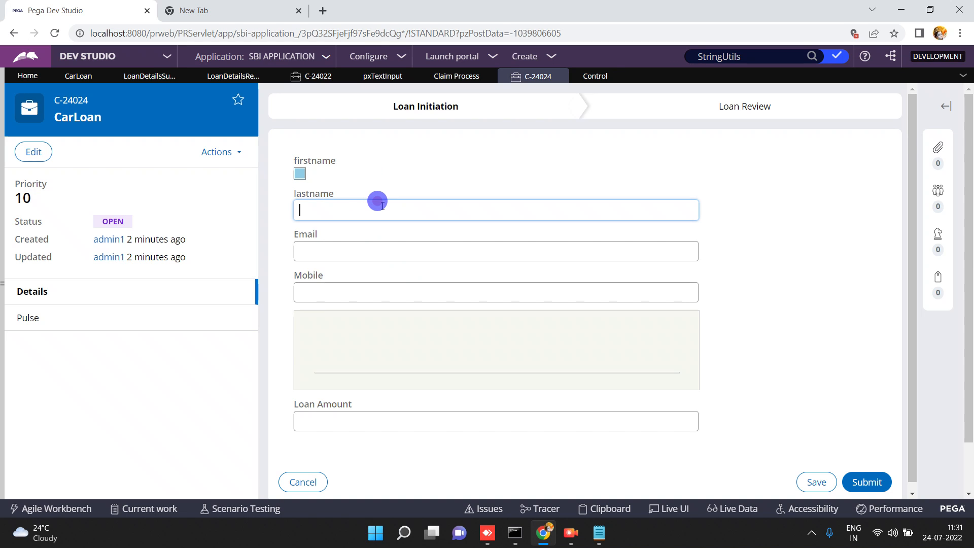
click(382, 206)
text(suresh)
double_click(364, 218)
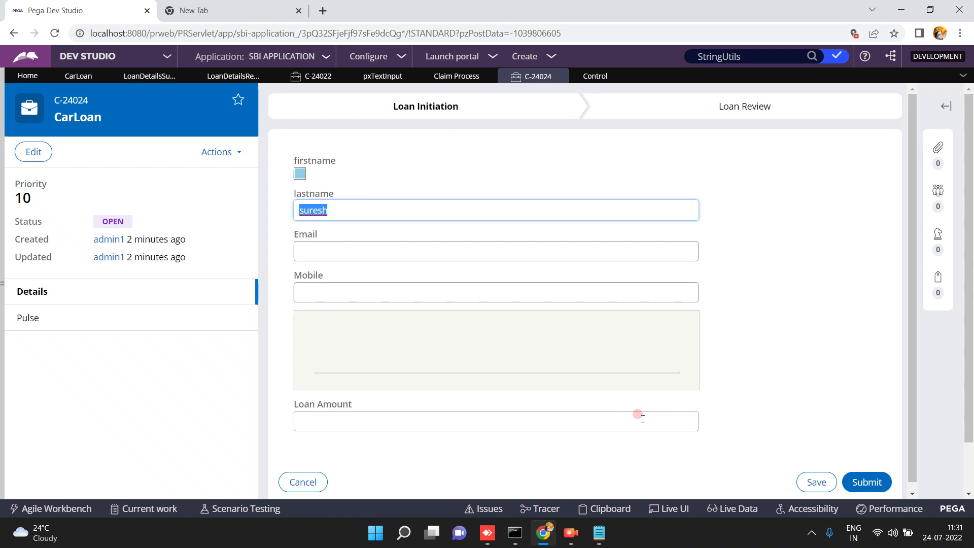
double_click(334, 207)
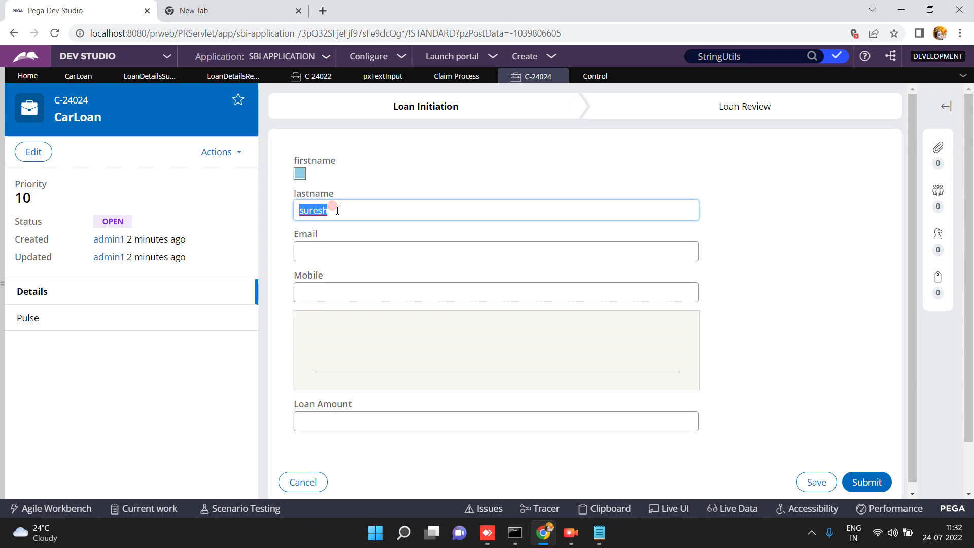
double_click(340, 211)
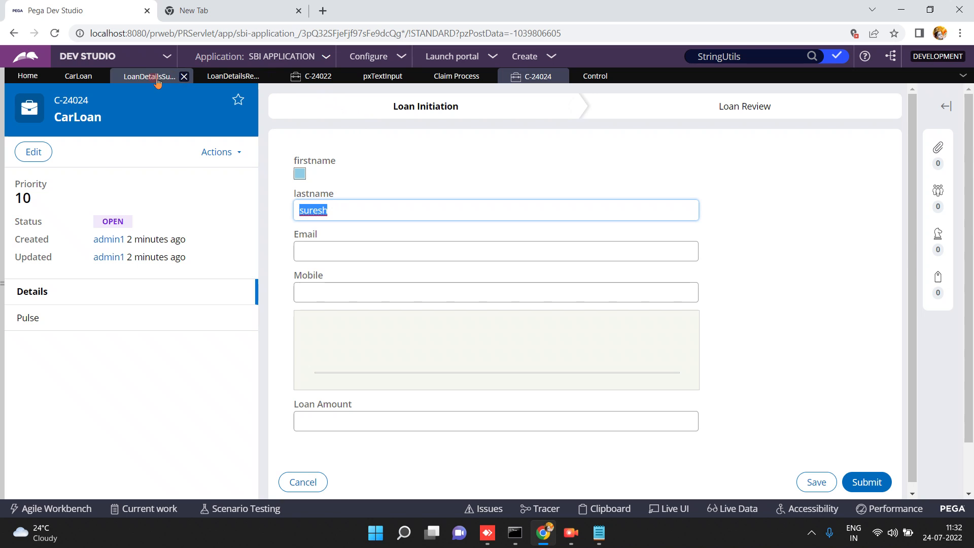
click(208, 77)
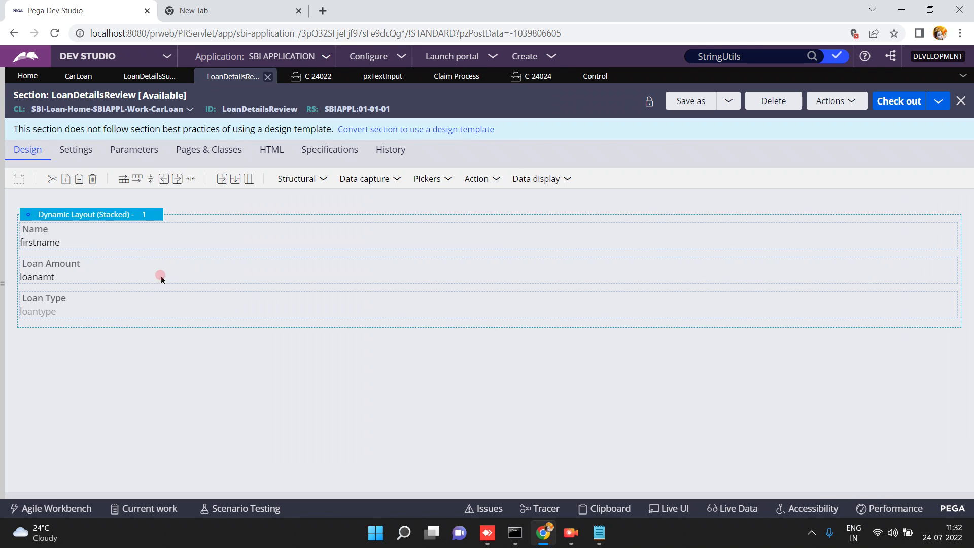
Change the Name cell's property from .firstname to .lastname.
click(92, 239)
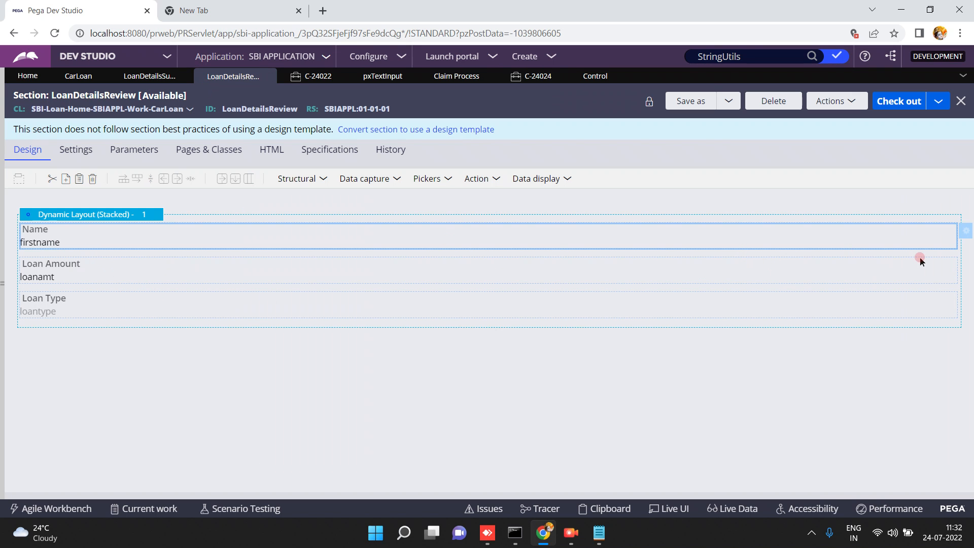
click(965, 233)
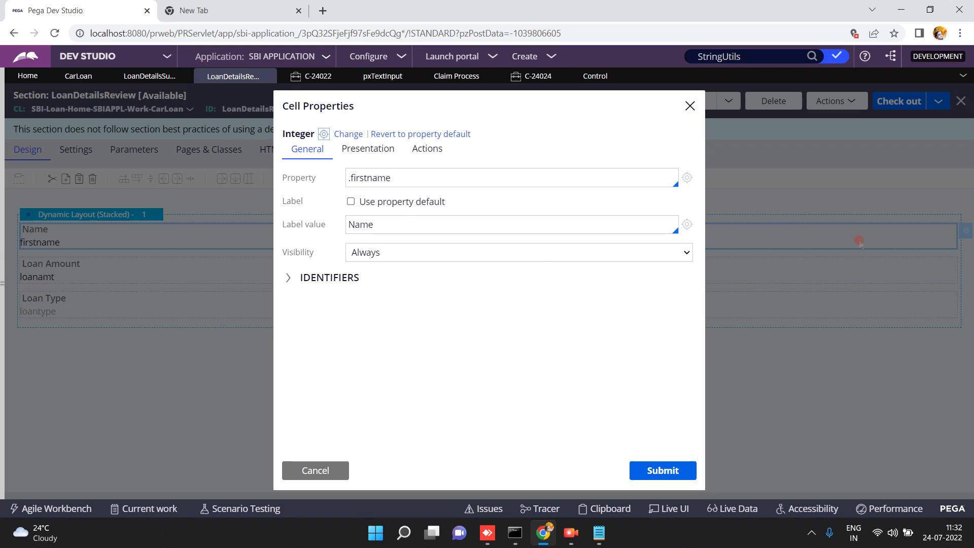
click(381, 173)
double_click(384, 175)
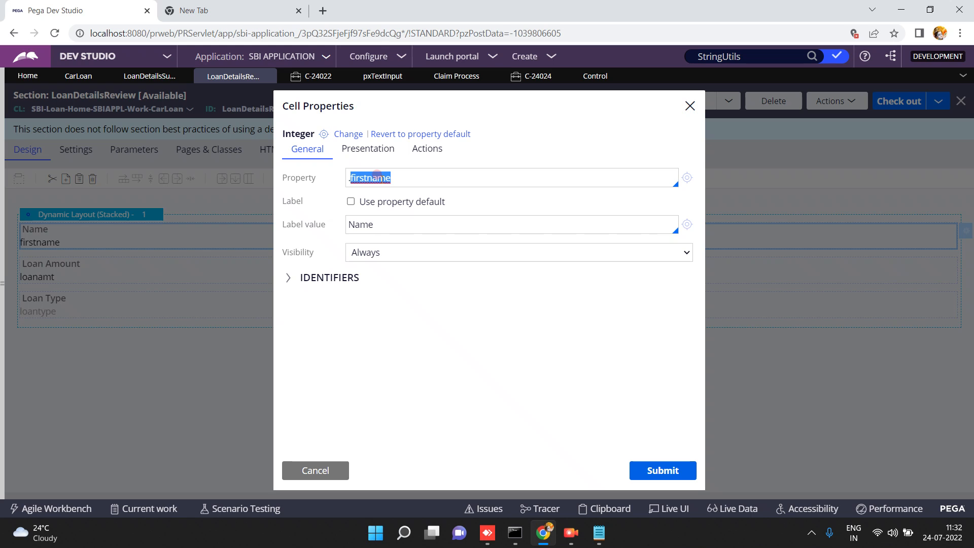
key(BackSpace)
text(last)
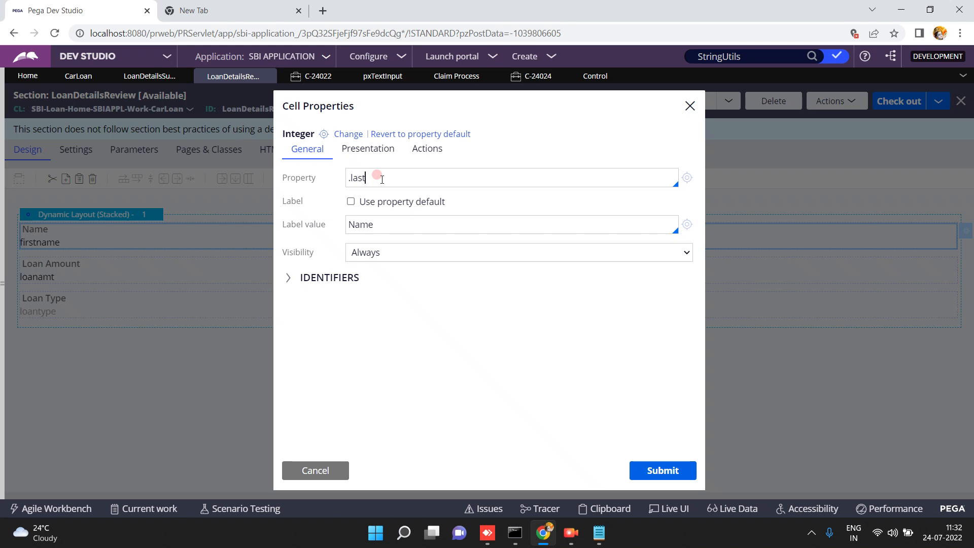
text(name)
click(671, 470)
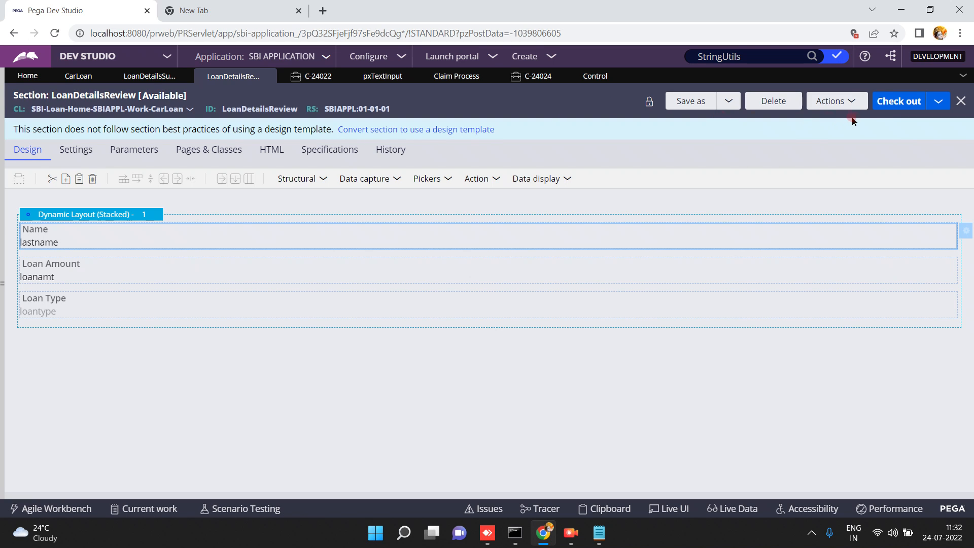
Check out and save the LoanDetailsReview section, then open LoanDetailsSubmission.
click(875, 104)
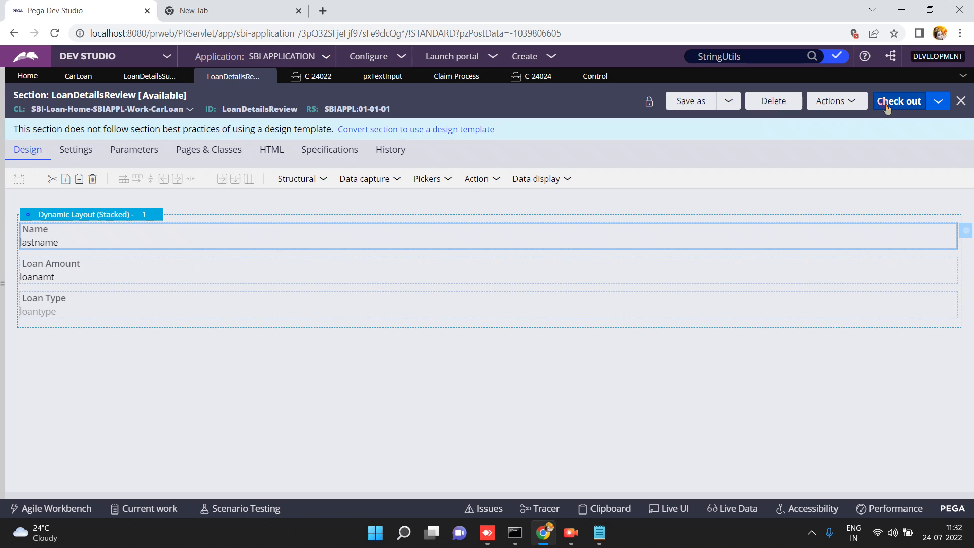
click(894, 103)
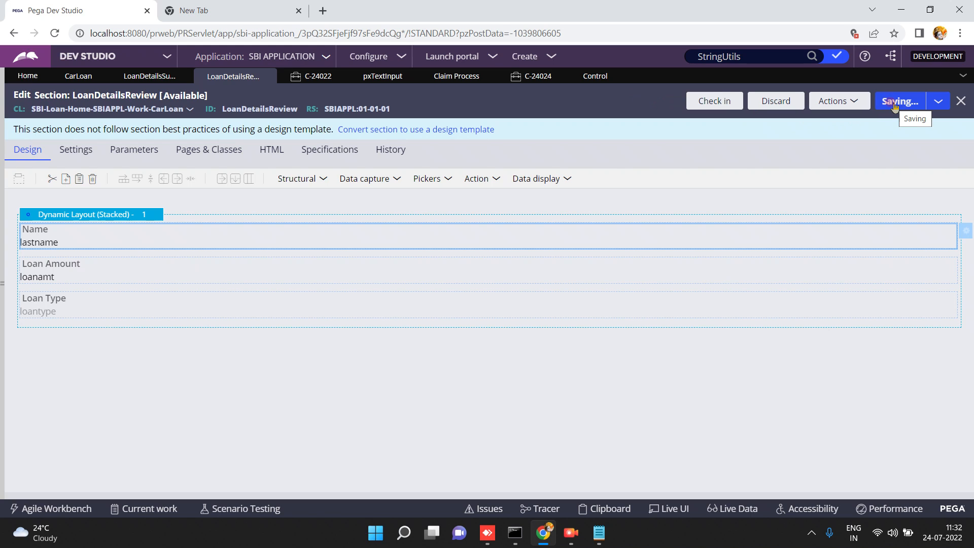
click(79, 76)
click(132, 77)
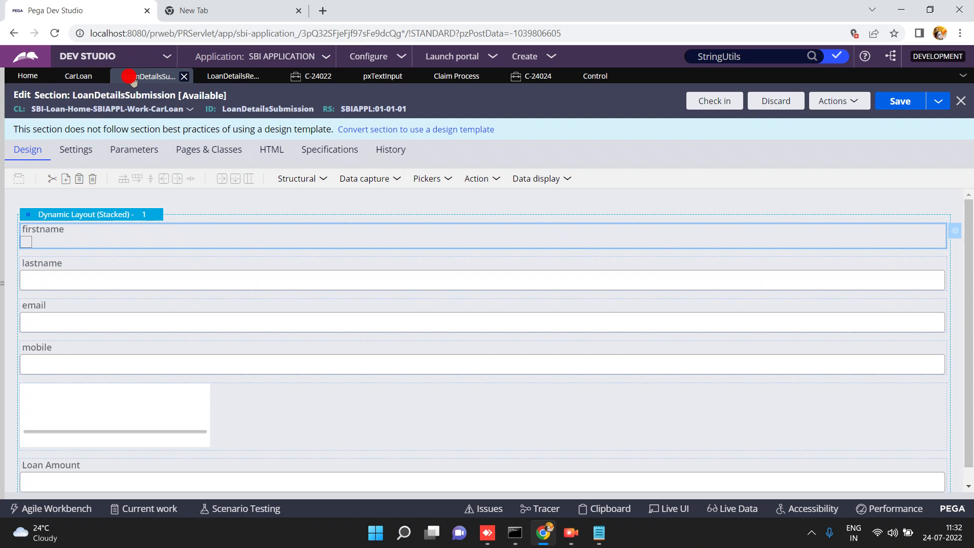
Save and run the CarLoan case type, discarding old test cases C-24022 and C-24024.
click(73, 77)
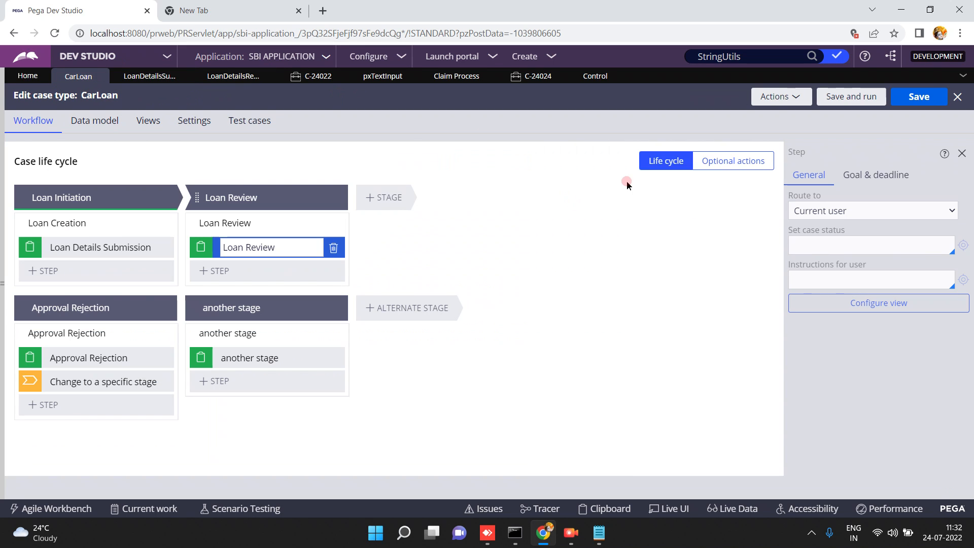
click(843, 97)
click(347, 80)
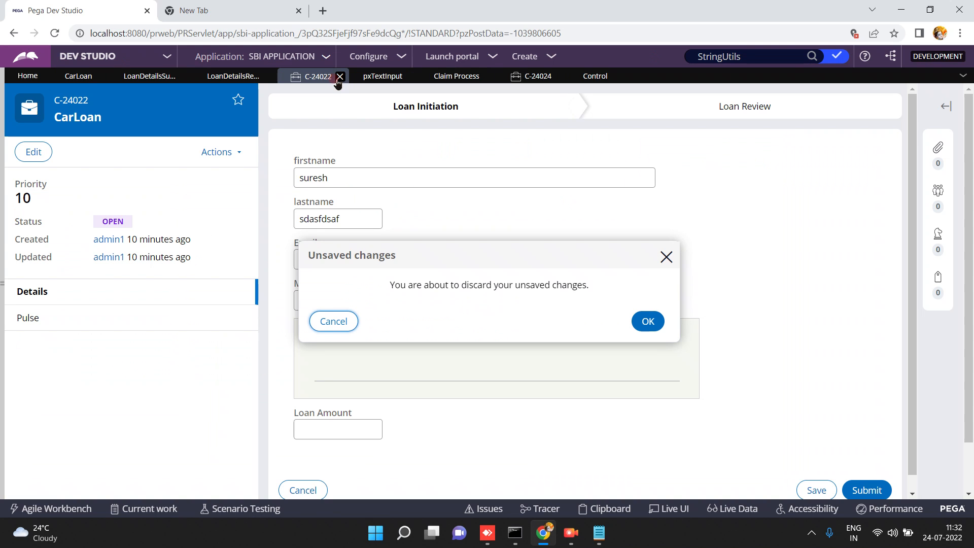
click(496, 324)
click(646, 321)
click(463, 199)
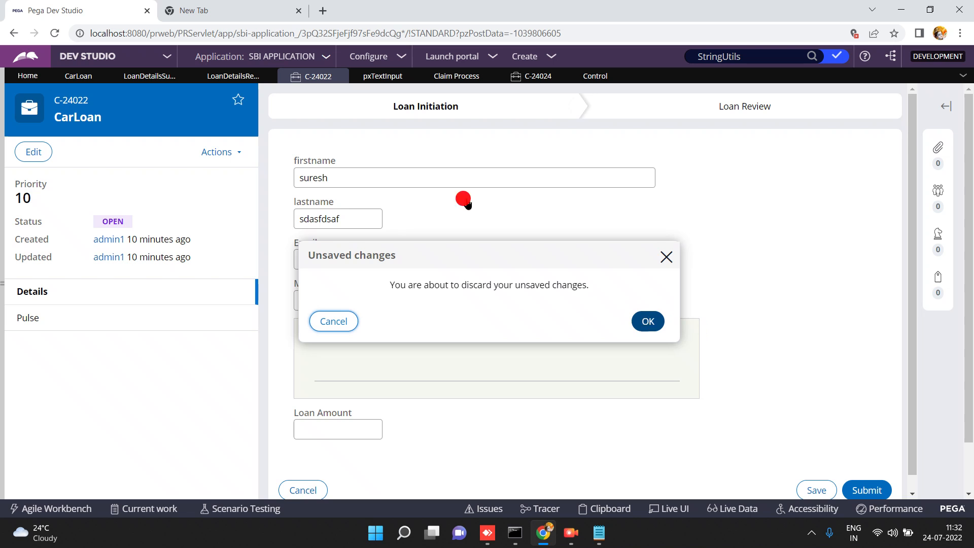
click(499, 77)
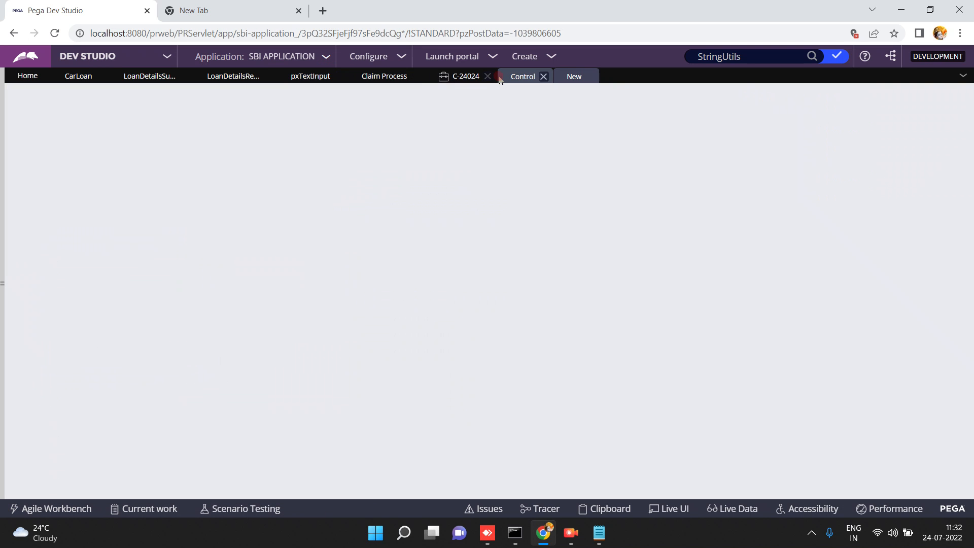
click(487, 77)
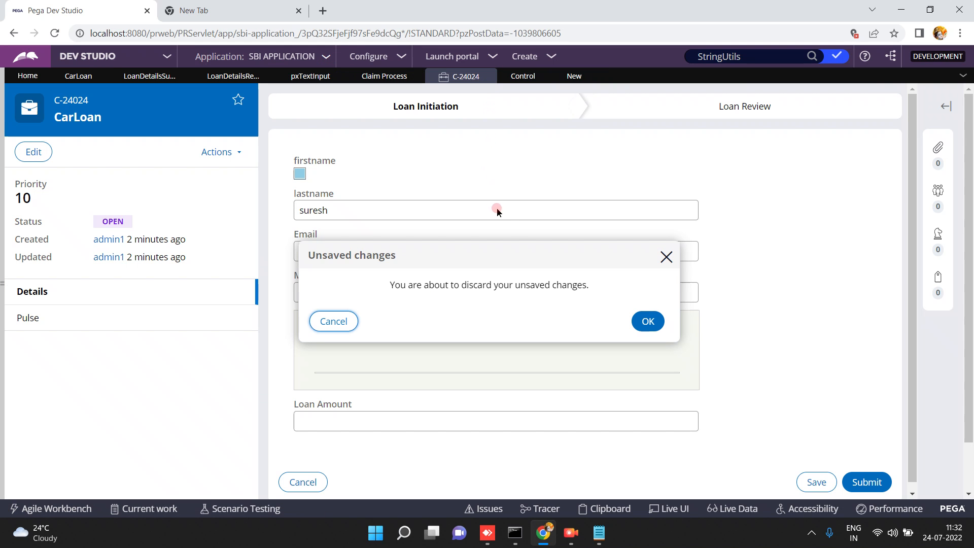
click(645, 322)
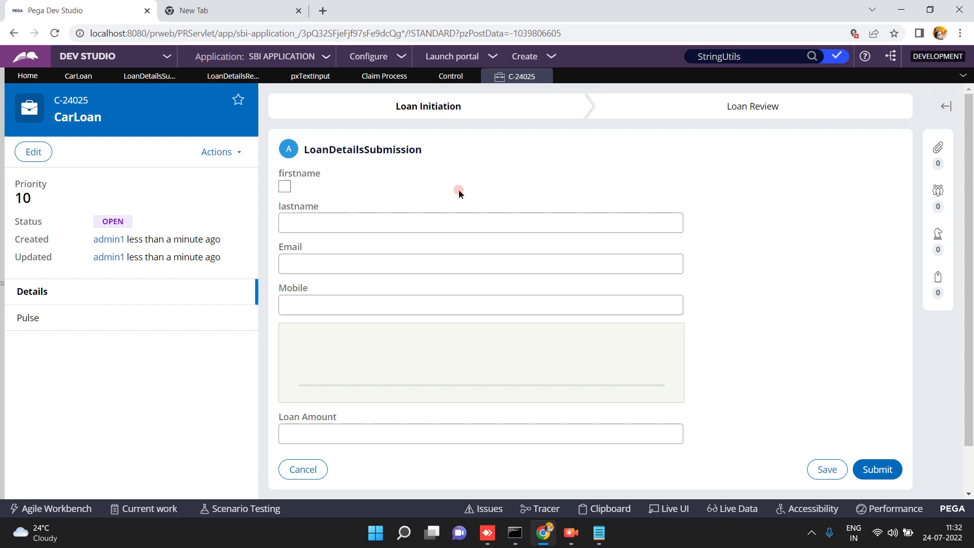
Enter 'suresh' as the new case's lastname and inspect its control with Live UI.
click(381, 221)
text(suresh)
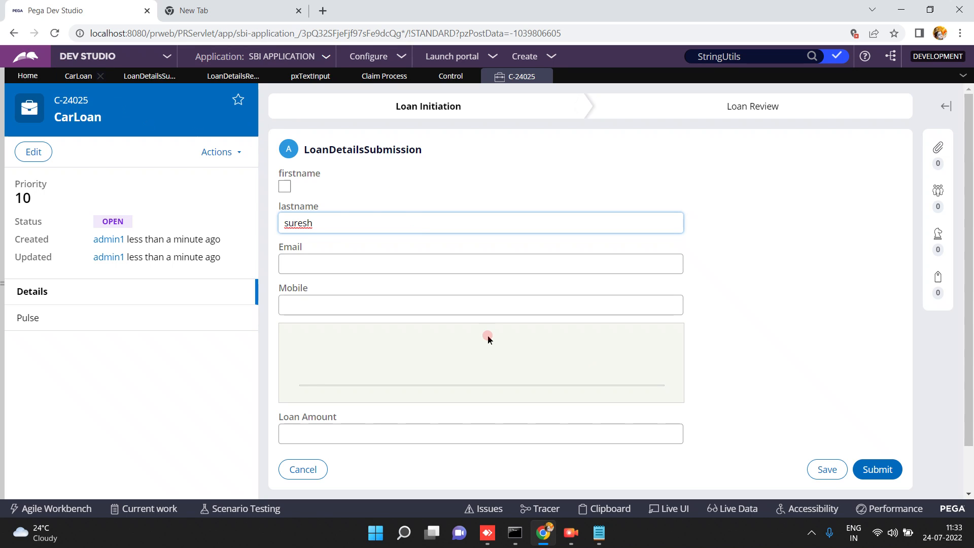
click(673, 508)
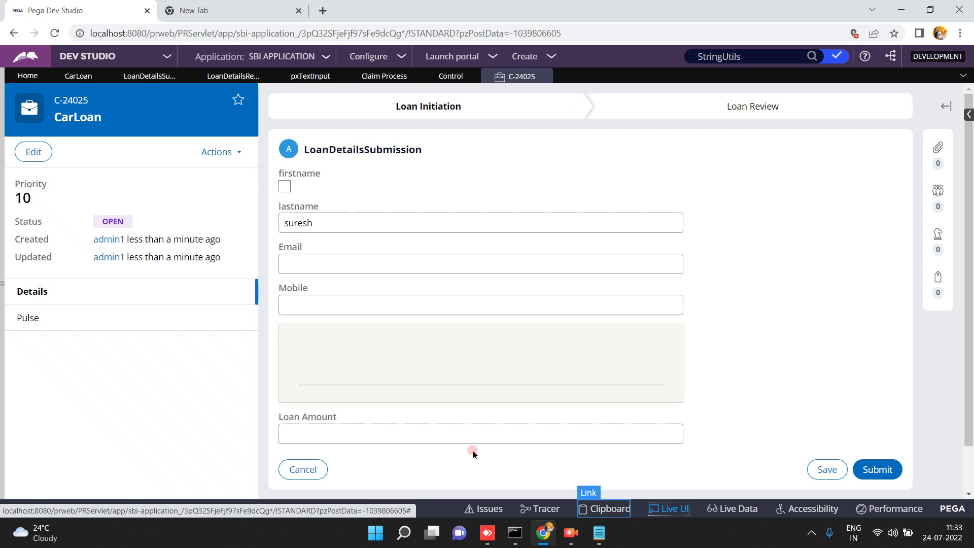
click(439, 227)
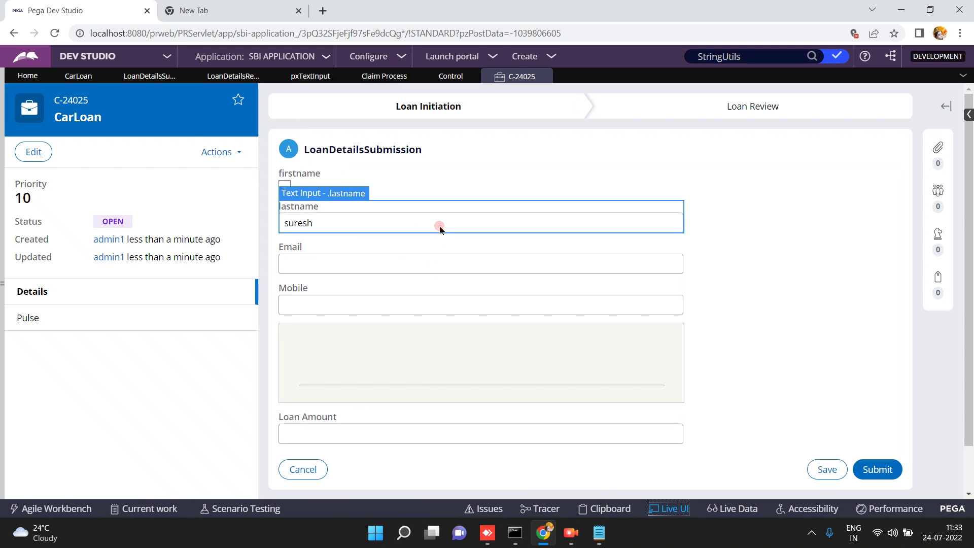
Toggle Live UI off and on to inspect the lastname control, then list the Control rules.
click(666, 513)
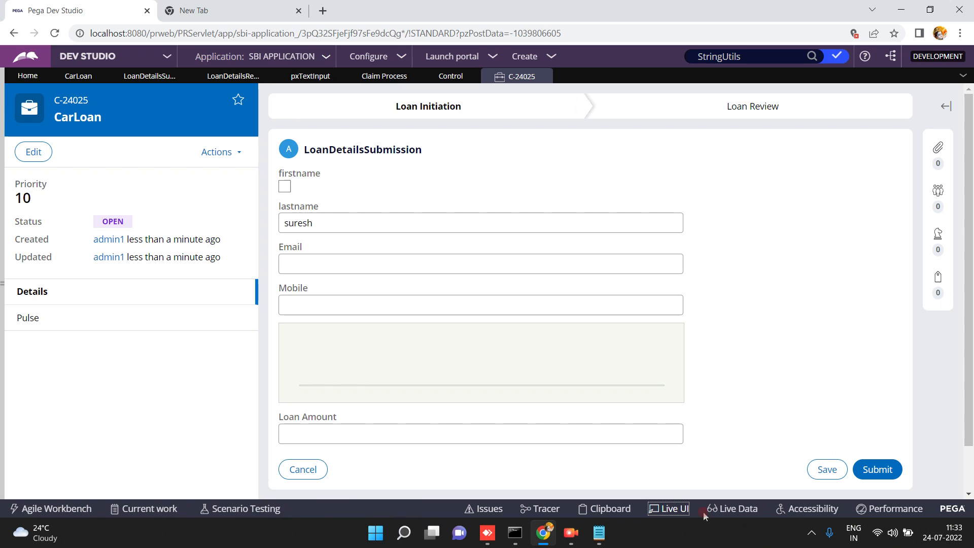
click(672, 504)
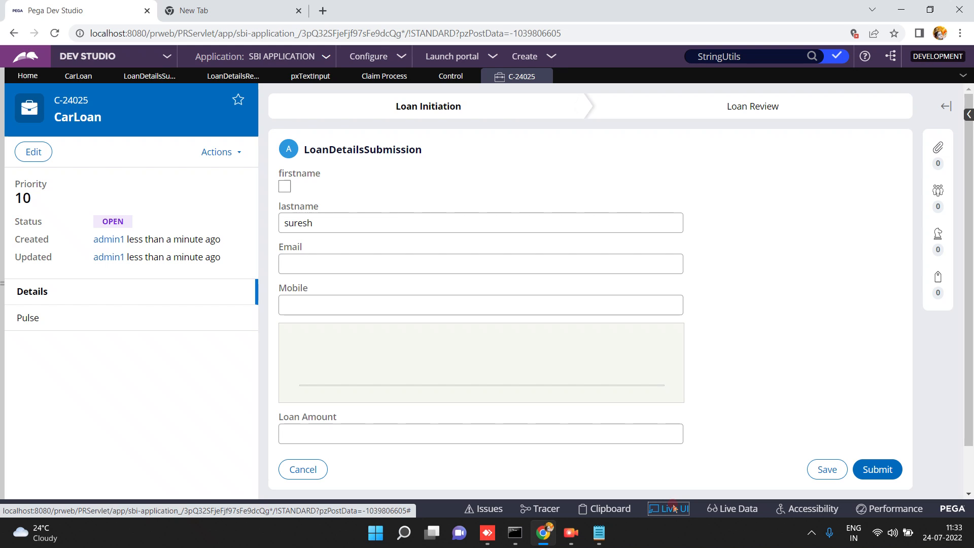
click(673, 512)
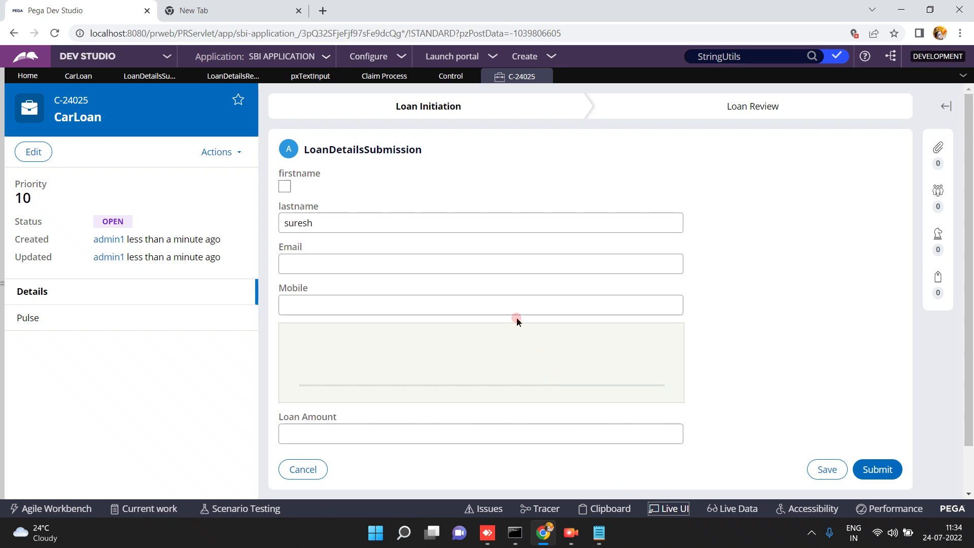
click(449, 81)
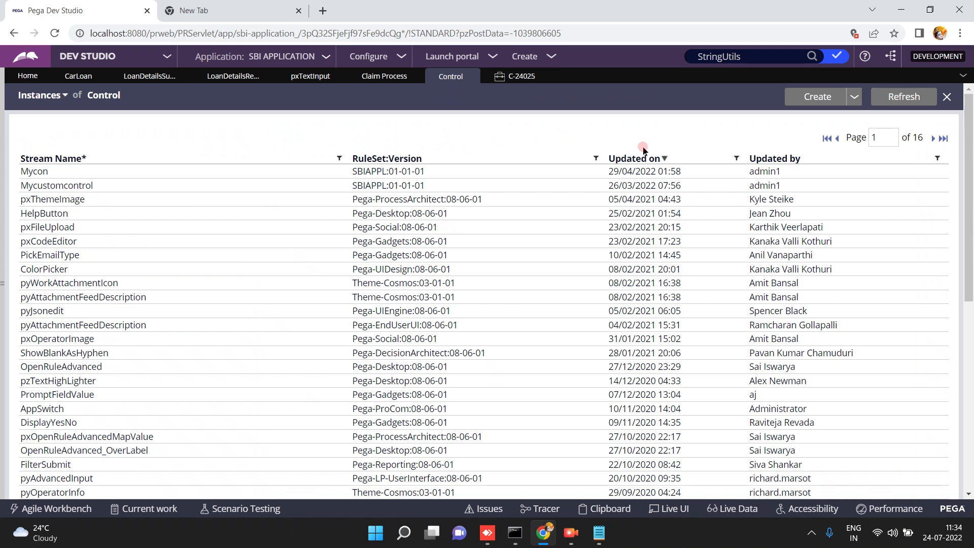
Open the Create Control form from the Control instances list.
click(811, 98)
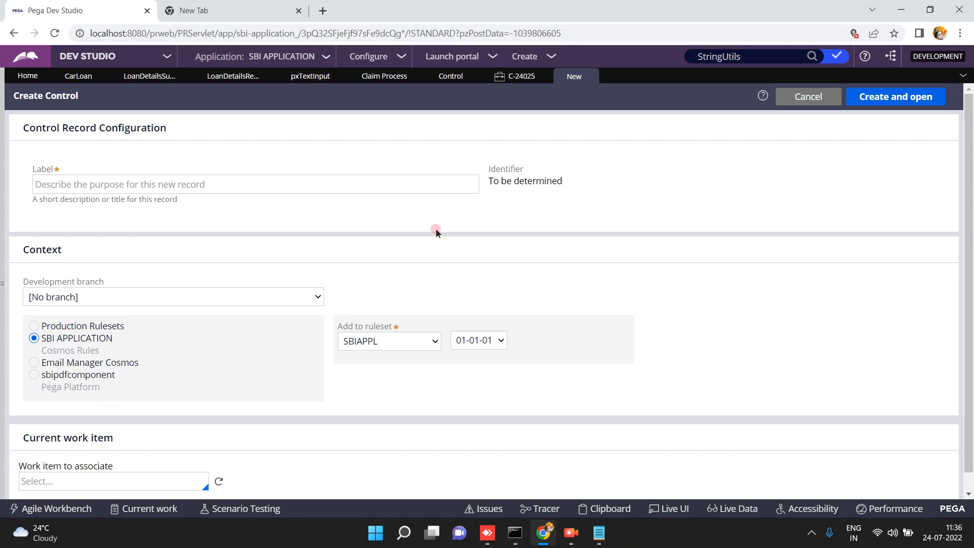
Label the new control 'convertouppercasecontrol' and create and open it.
click(107, 178)
text(conver)
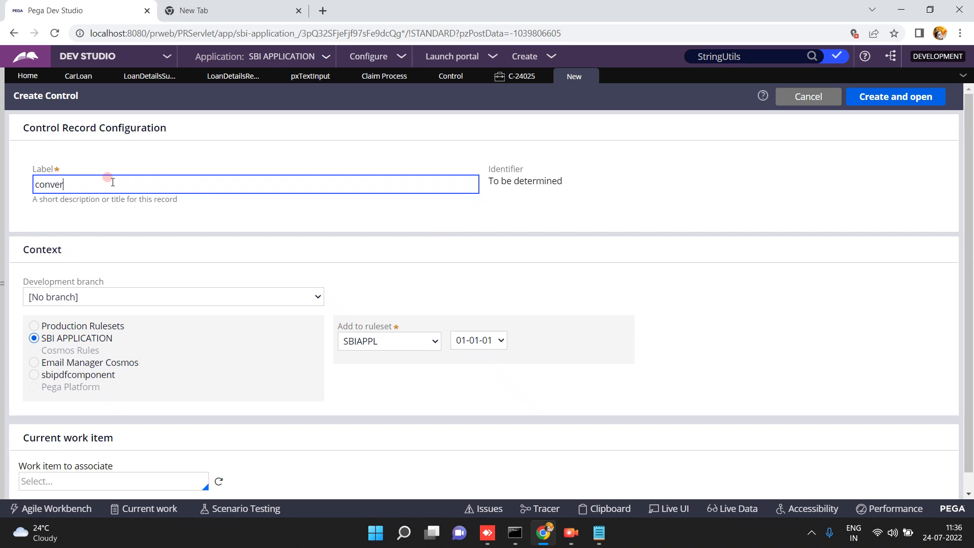
text(touppercasecontrol)
click(238, 216)
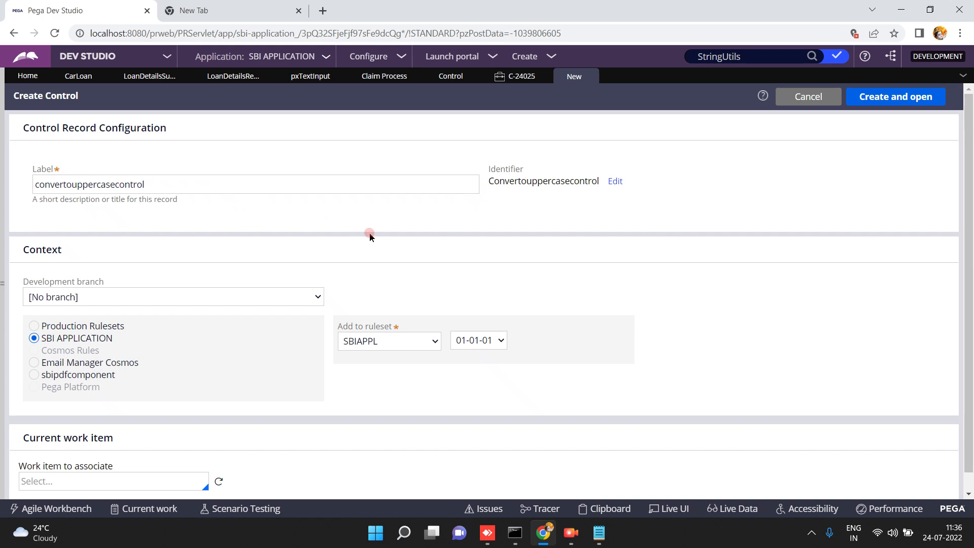
click(885, 100)
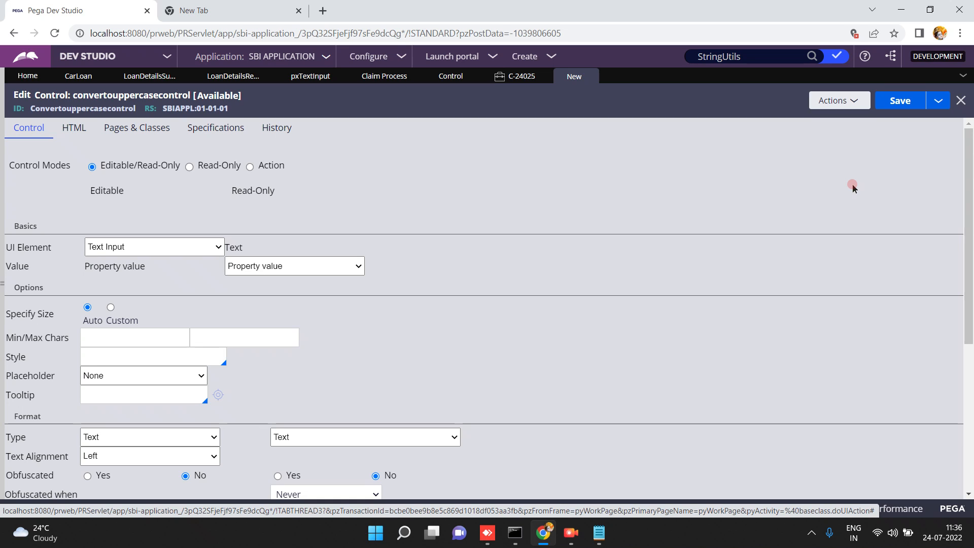
Turn off auto-generated HTML and paste the prepared JSP code into the HTML Source.
click(142, 351)
click(74, 129)
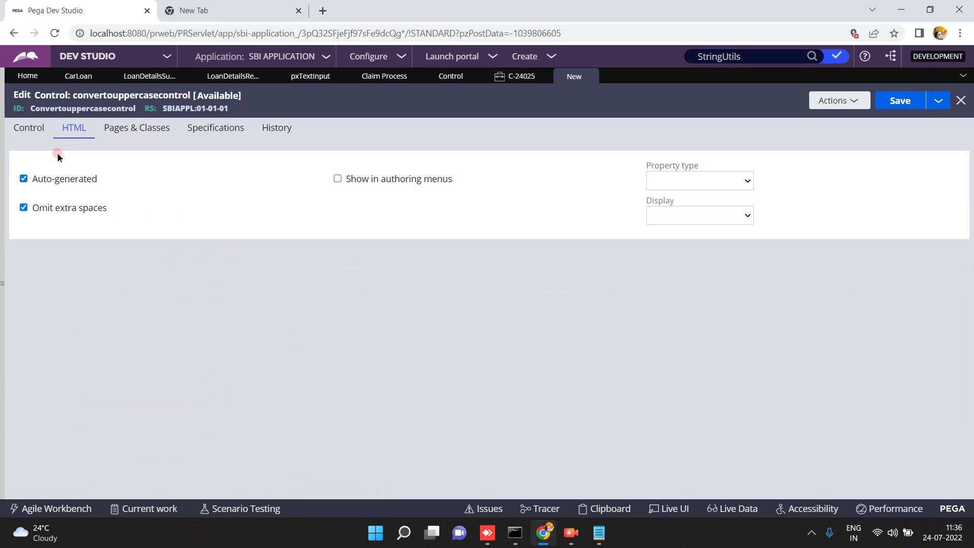
click(24, 180)
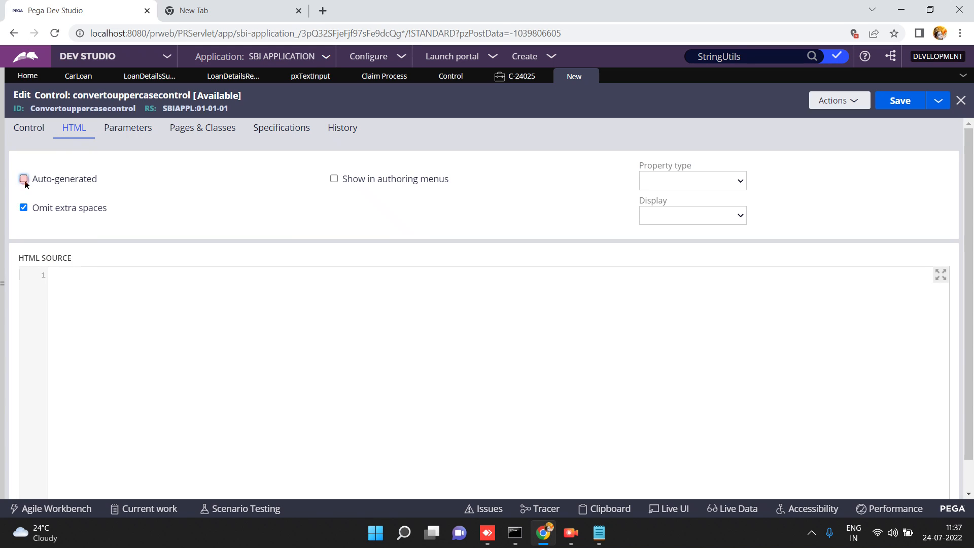
click(101, 331)
click(599, 532)
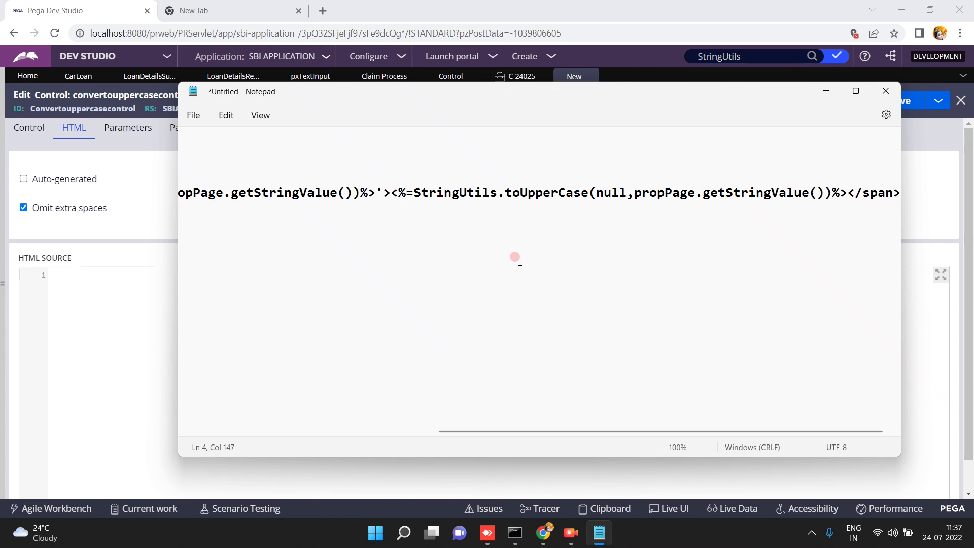
key(ctrl+a)
click(110, 303)
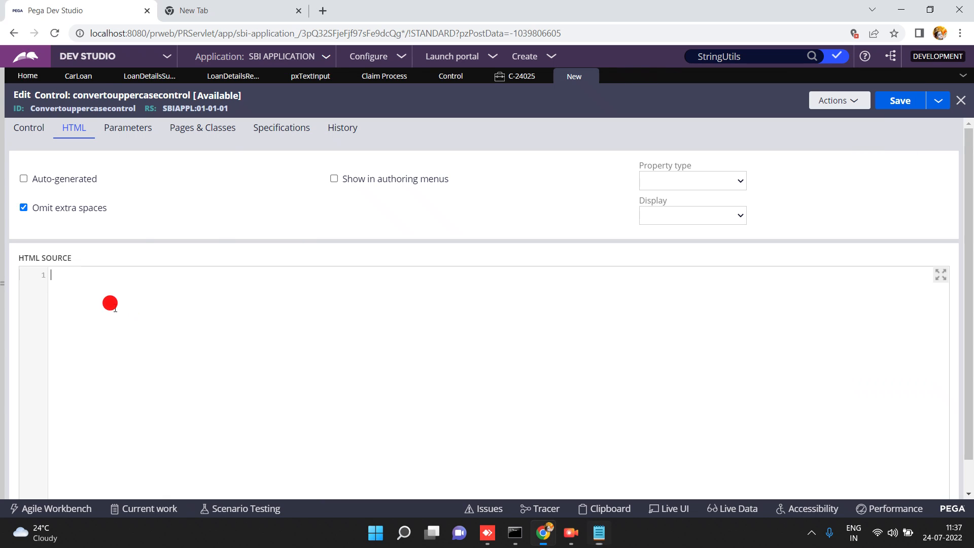
text(<% ClipboardProperty propPage = tools.getActive(); %> <span title='<%=StringUtils.crossScriptingFilter(propPage.getStringValue())%>'><%=StringUtils.toUpperCase(null,propPage.getStringValue())%></span>)
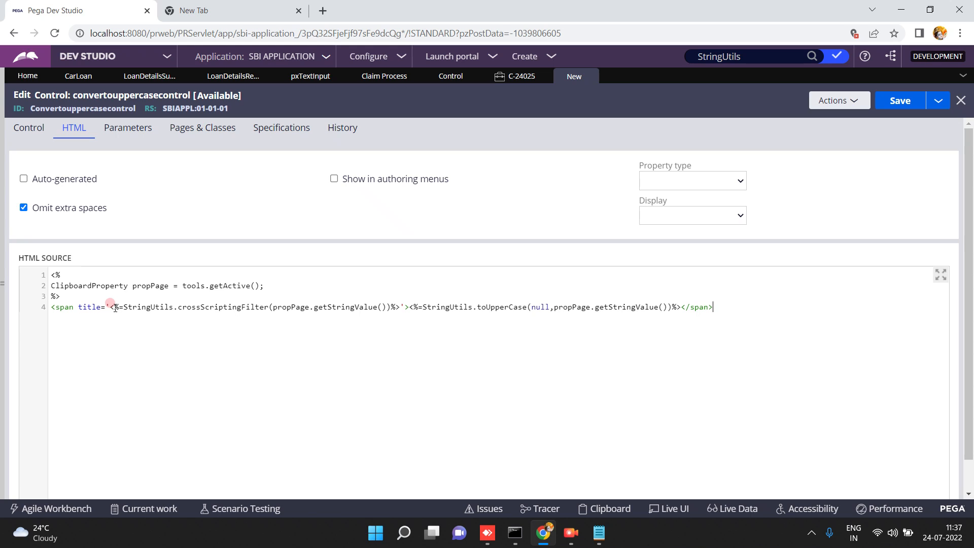
Review the pasted code's getActive, propPage, getStringValue and toUpperCase calls, then save the control.
double_click(190, 287)
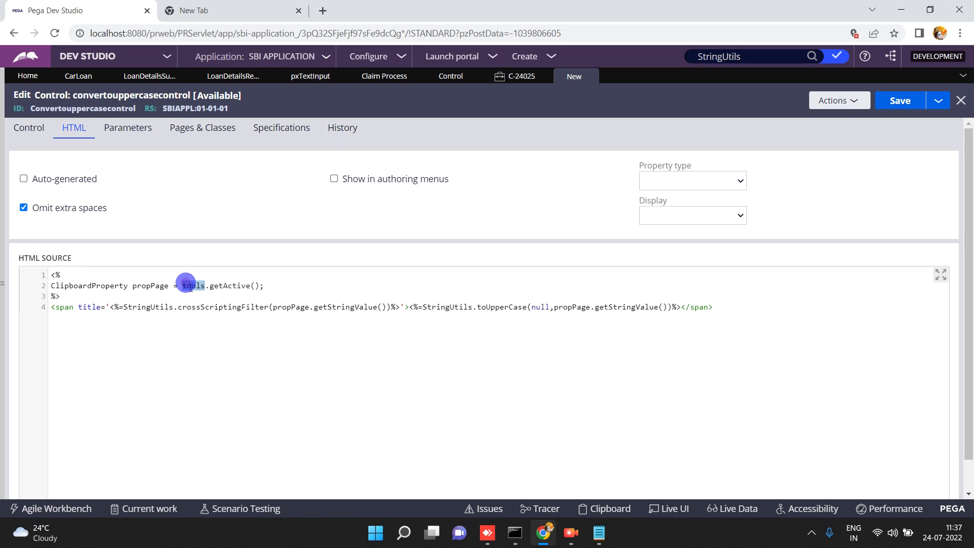
triple_click(218, 287)
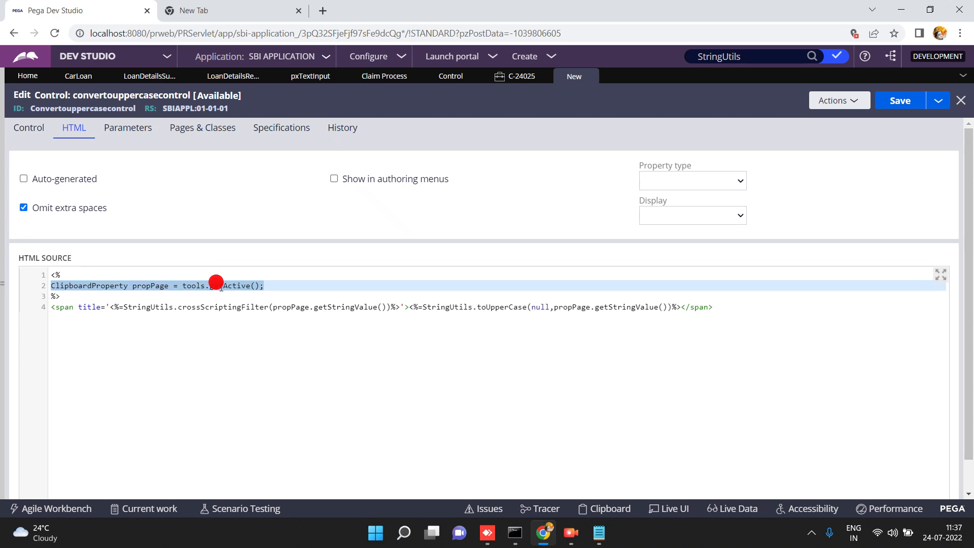
double_click(221, 287)
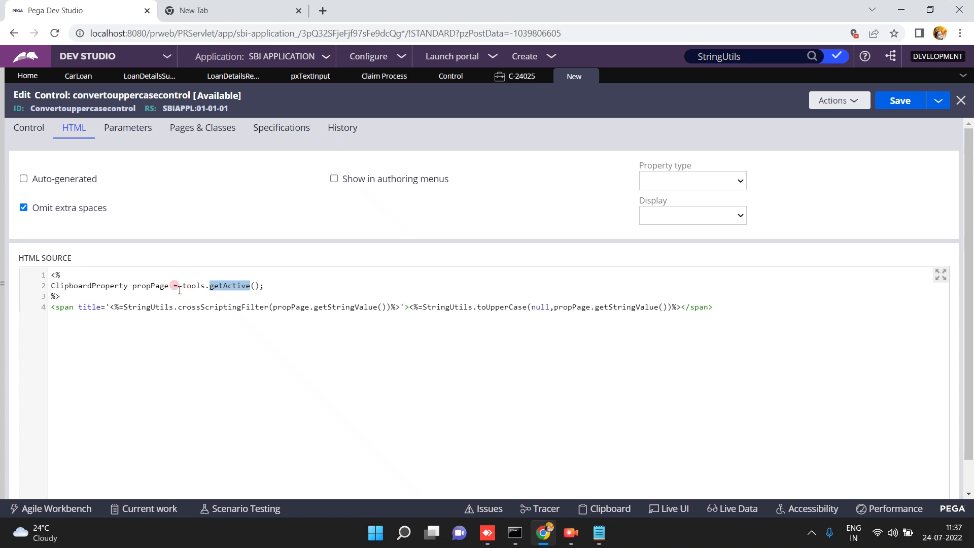
triple_click(144, 285)
click(144, 285)
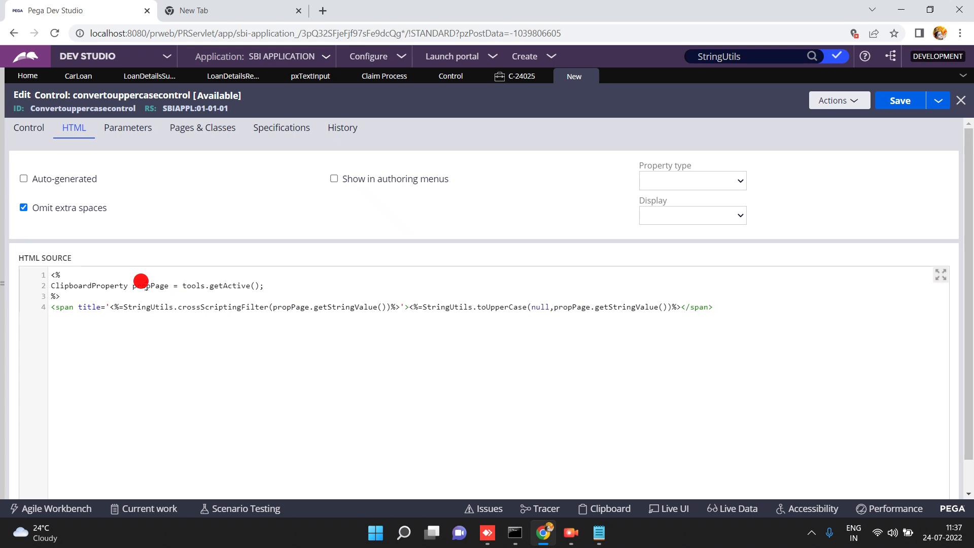
double_click(146, 286)
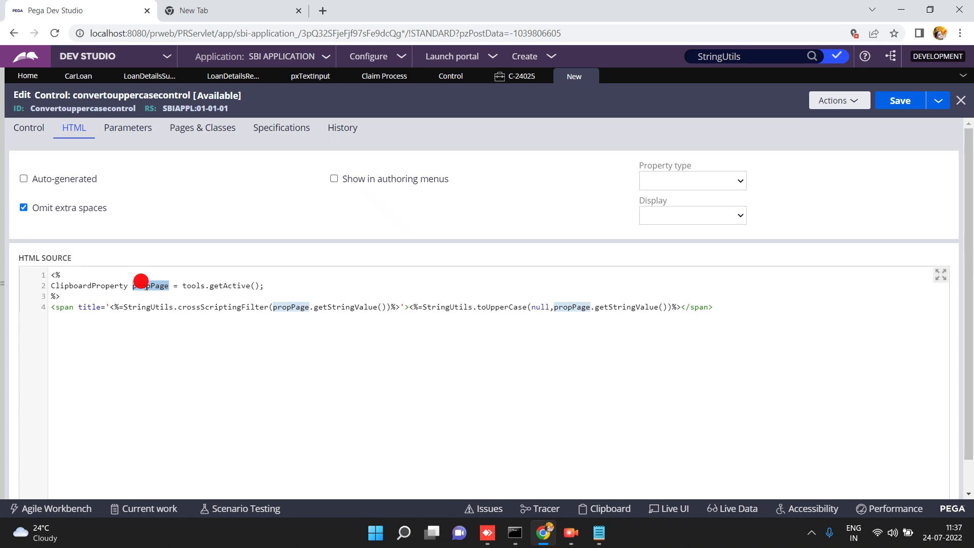
double_click(338, 306)
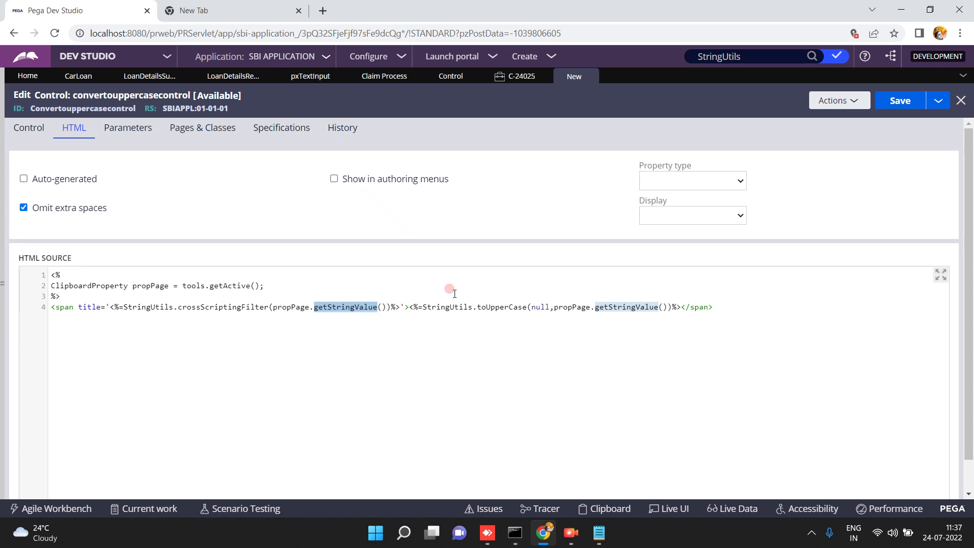
double_click(487, 307)
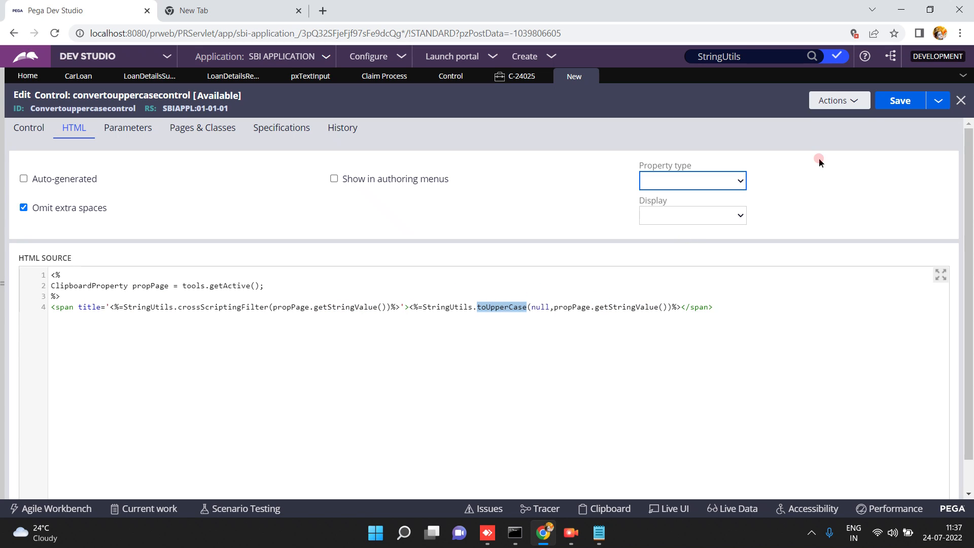
click(897, 101)
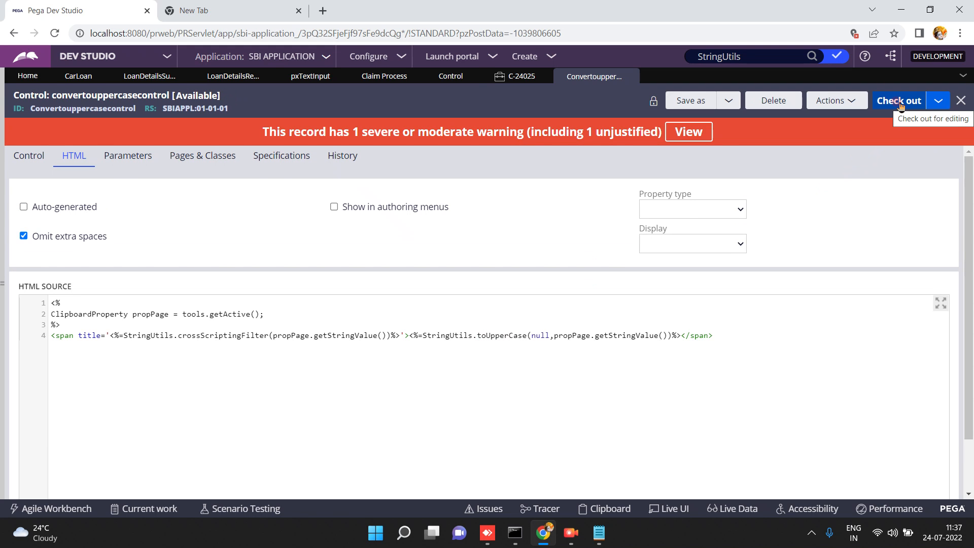
click(228, 77)
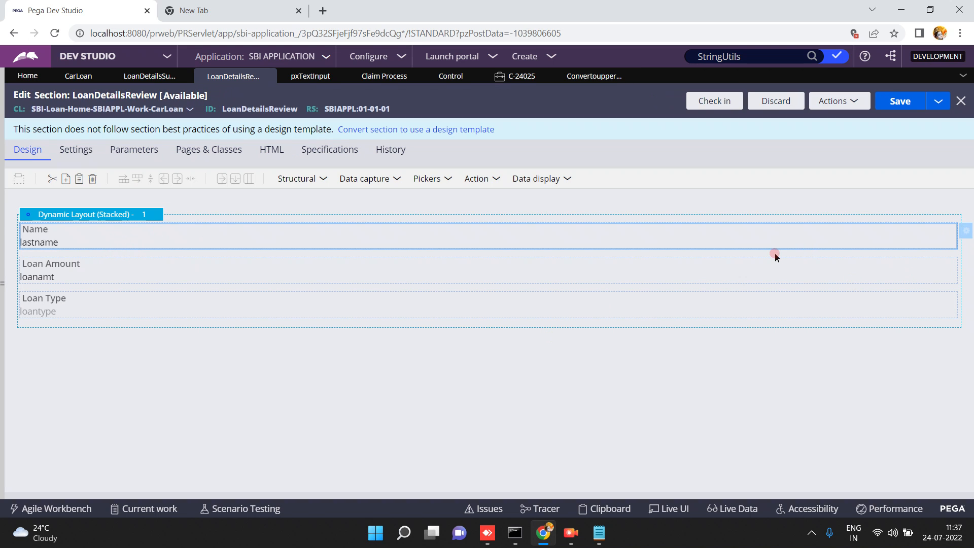
Switch the Name cell's control to convertouppercasecontrol, keeping the .lastname property.
click(965, 233)
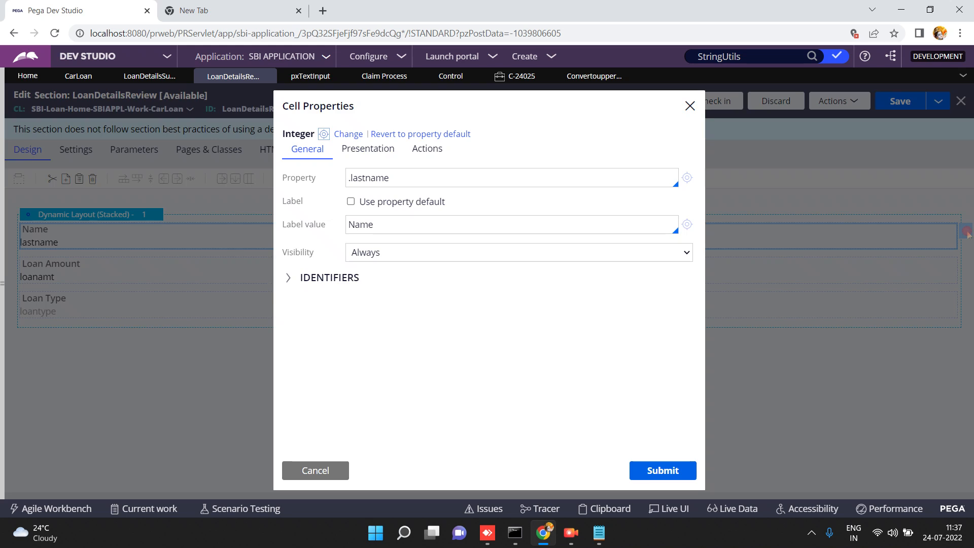
click(348, 134)
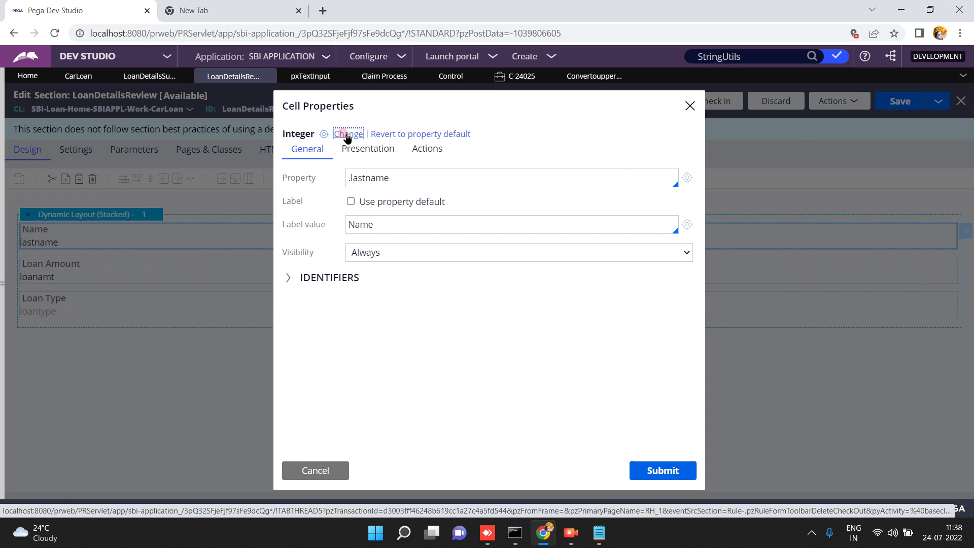
click(748, 175)
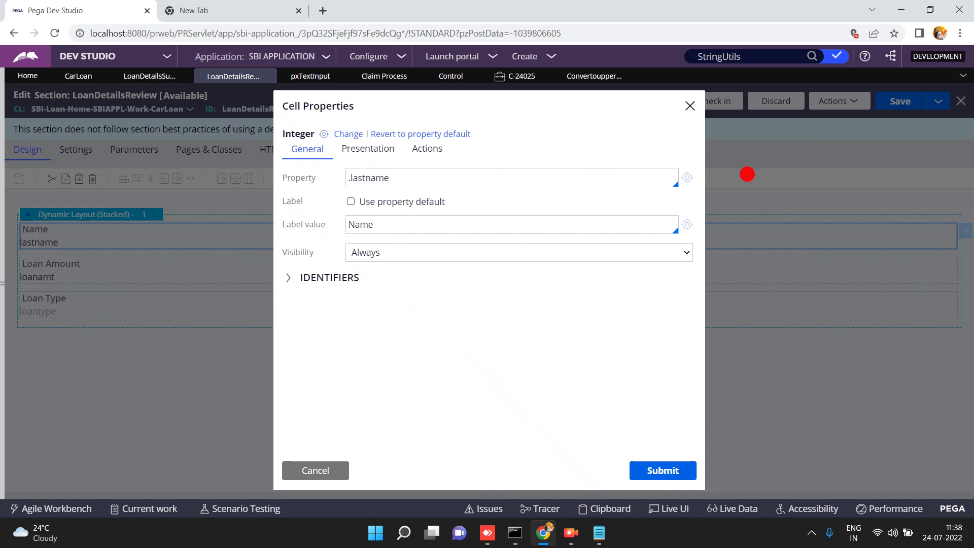
click(409, 135)
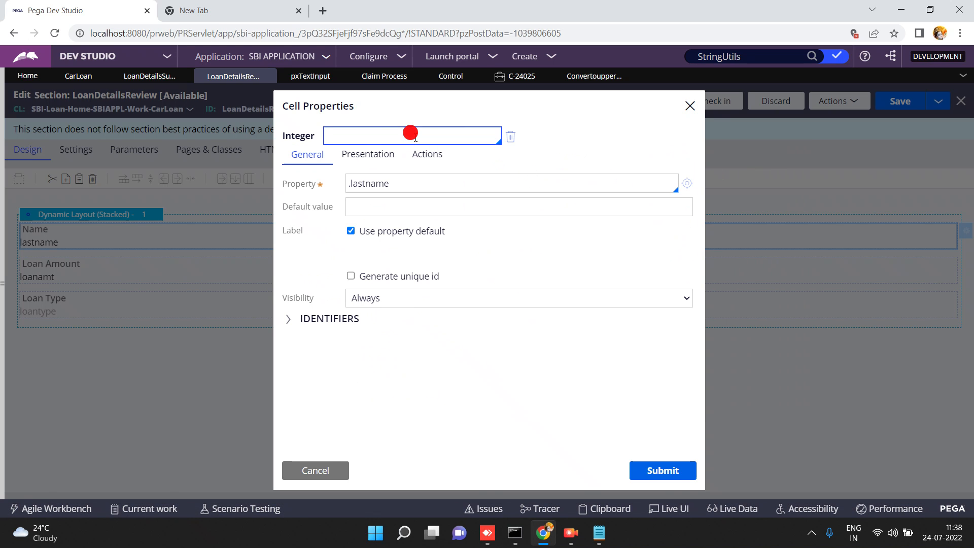
text(upper)
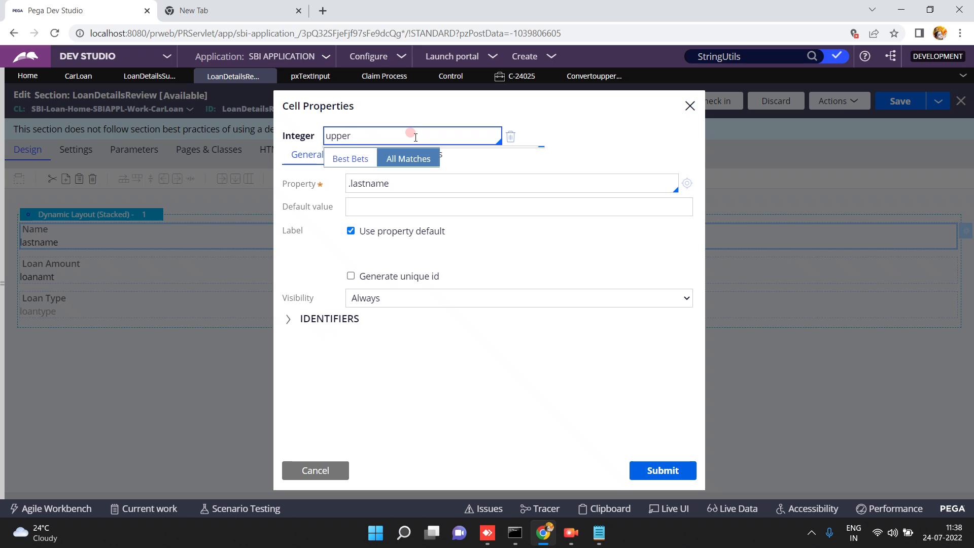
click(377, 153)
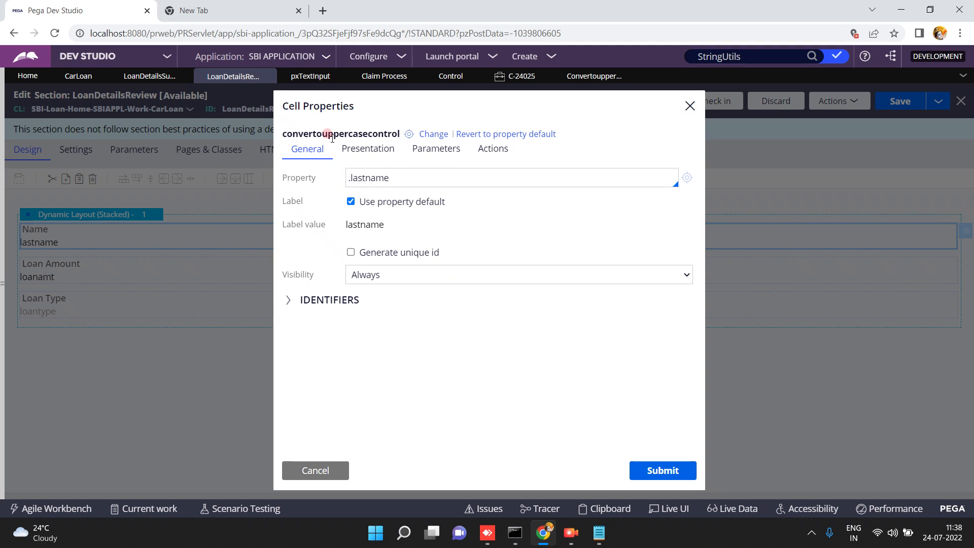
triple_click(355, 173)
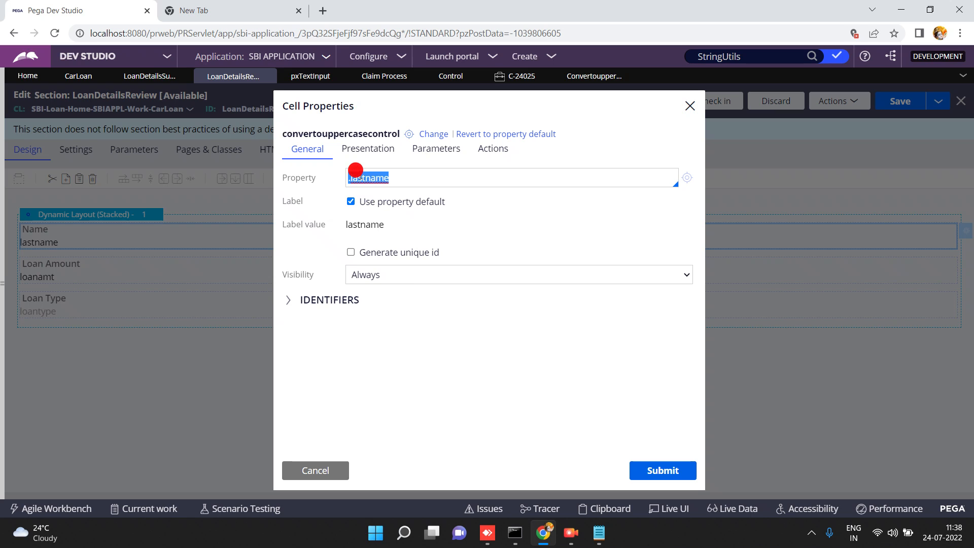
double_click(352, 134)
click(366, 177)
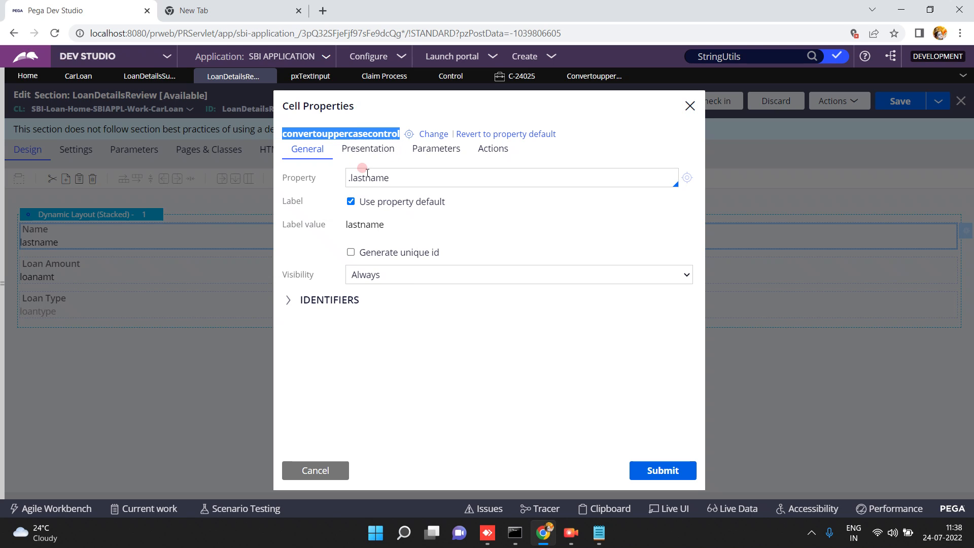
double_click(371, 178)
click(648, 471)
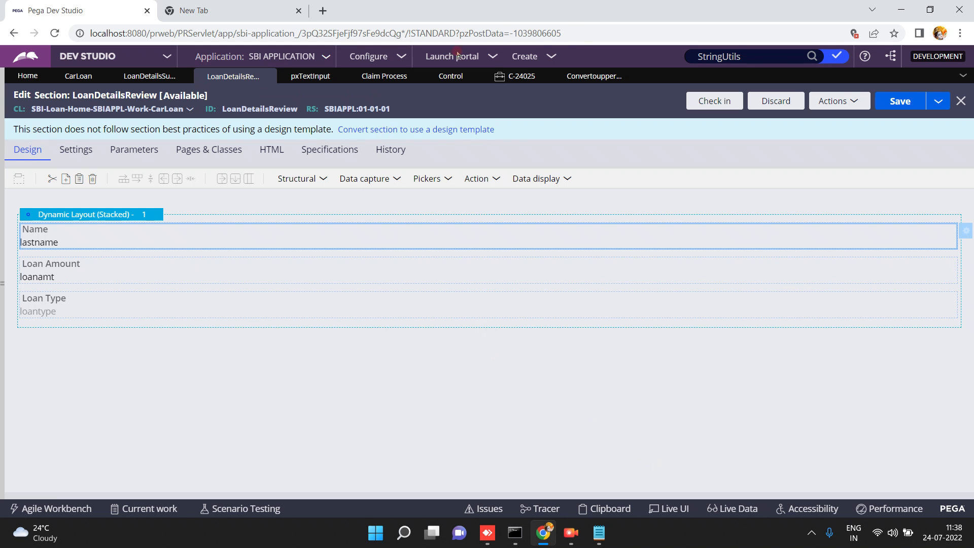
Recheck the control's getStringValue code, then save the LoanDetailsReview section.
click(588, 75)
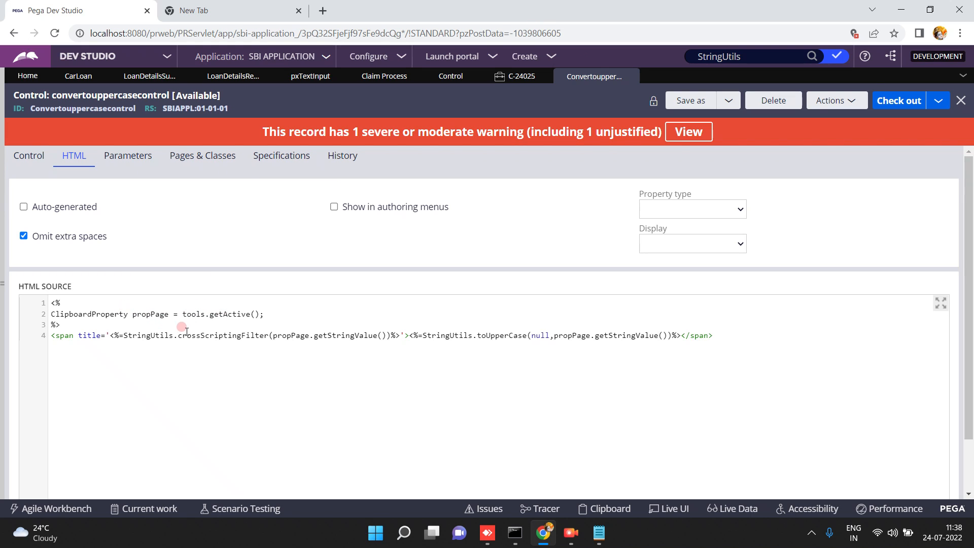
double_click(328, 336)
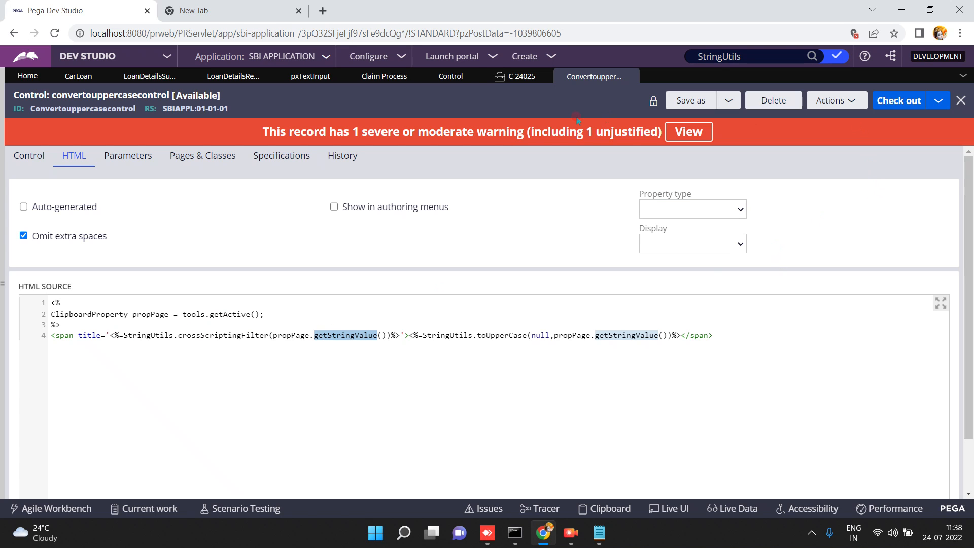
click(232, 77)
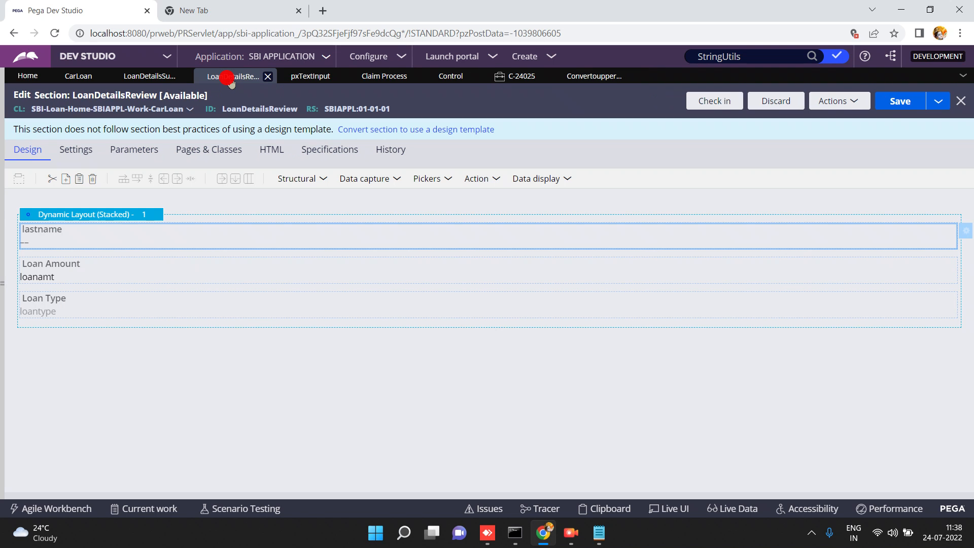
click(893, 108)
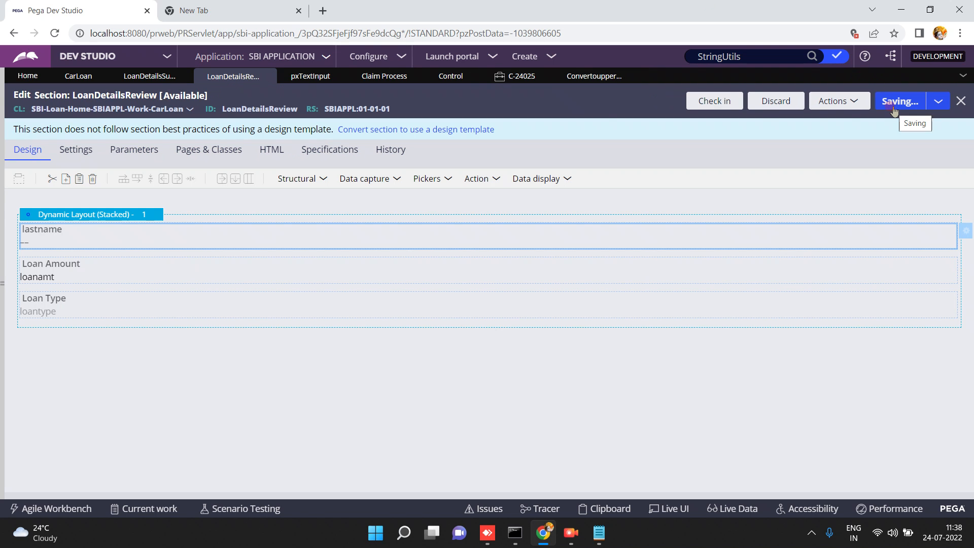
click(77, 76)
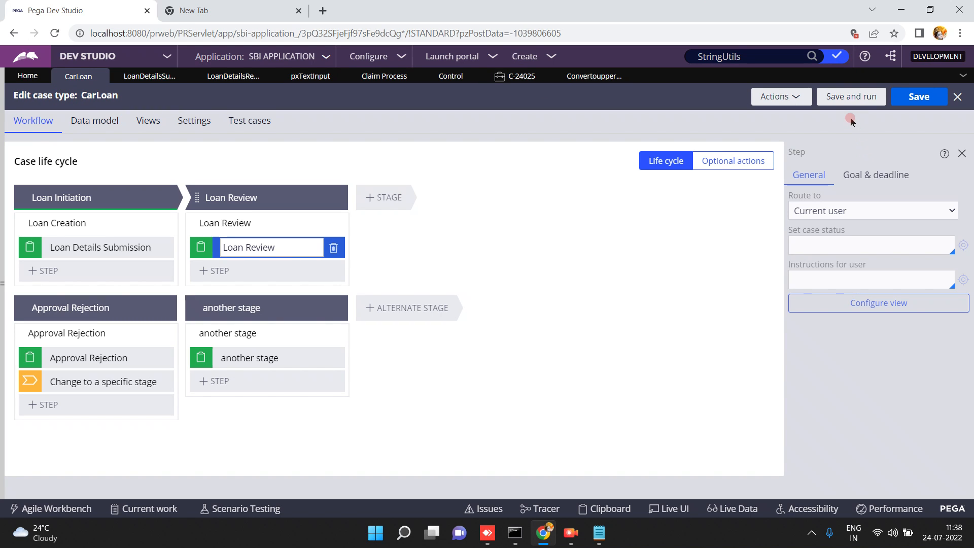
click(847, 99)
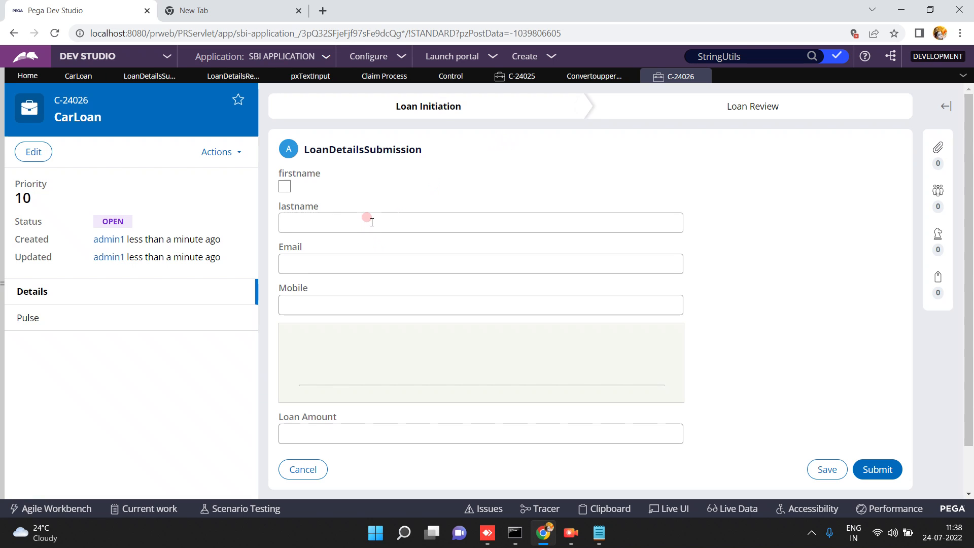
click(367, 218)
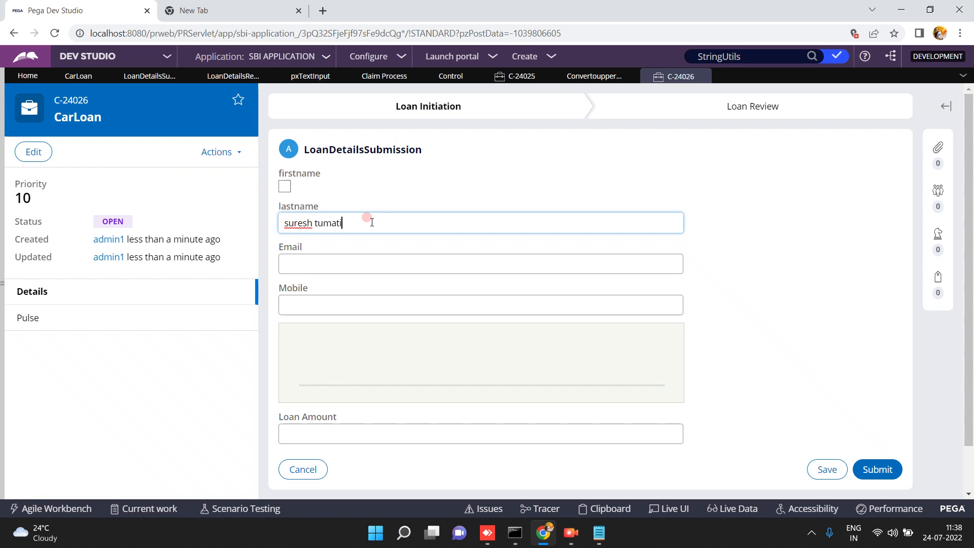
click(852, 331)
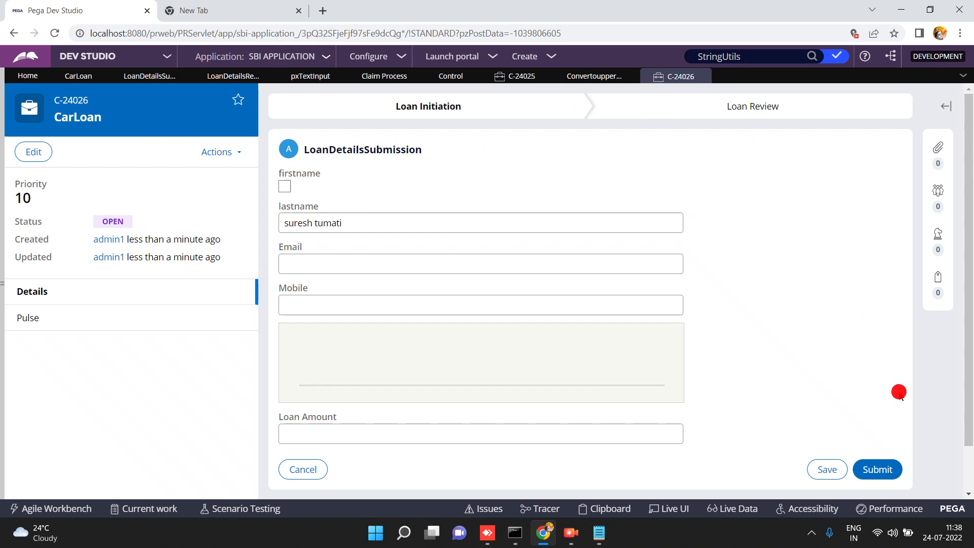
click(886, 471)
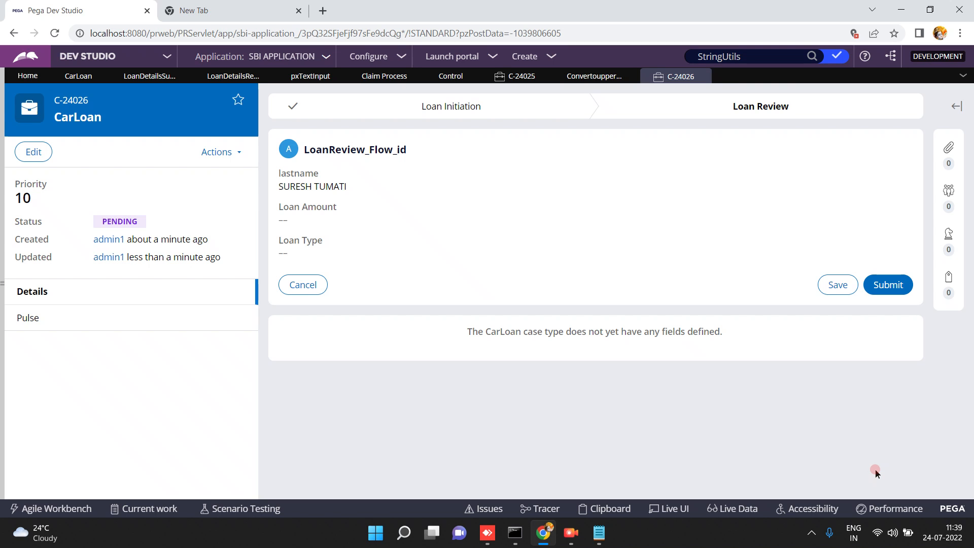
Select the uppercase last name on the Loan Review screen and return to the control's HTML.
click(326, 186)
triple_click(327, 188)
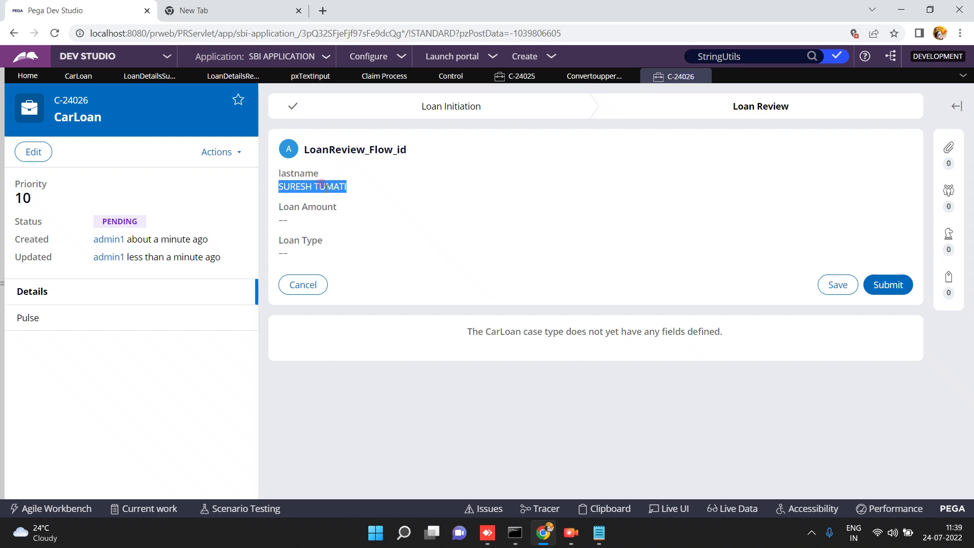
click(574, 81)
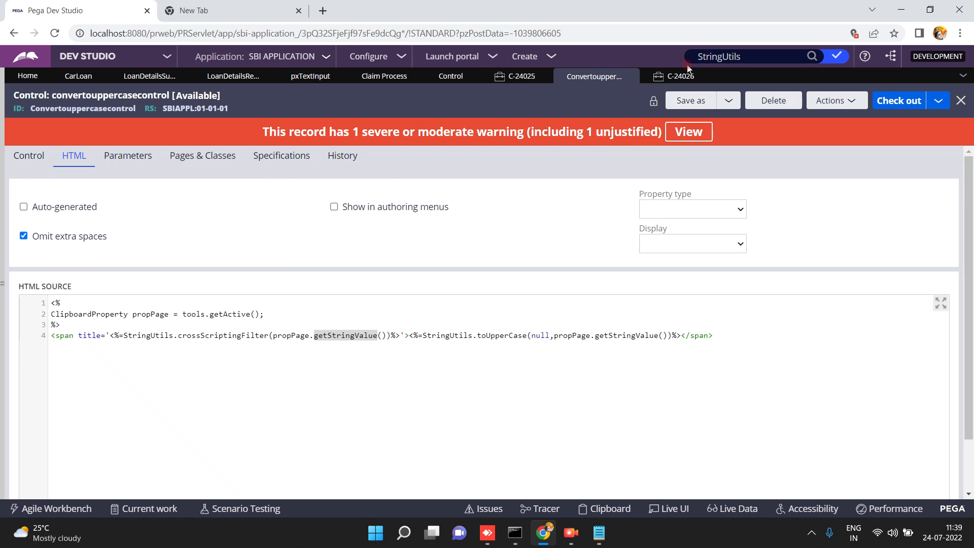
Wrap the span line in a <div style="color:orange"> … </div> block in the control's HTML.
click(745, 334)
triple_click(745, 333)
click(745, 334)
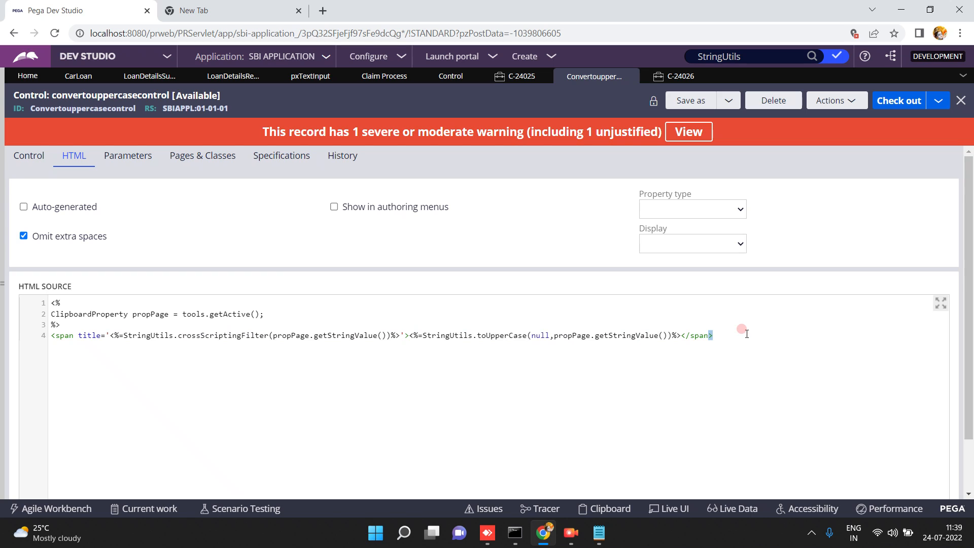
click(69, 337)
click(60, 325)
key(Return)
text(<div style)
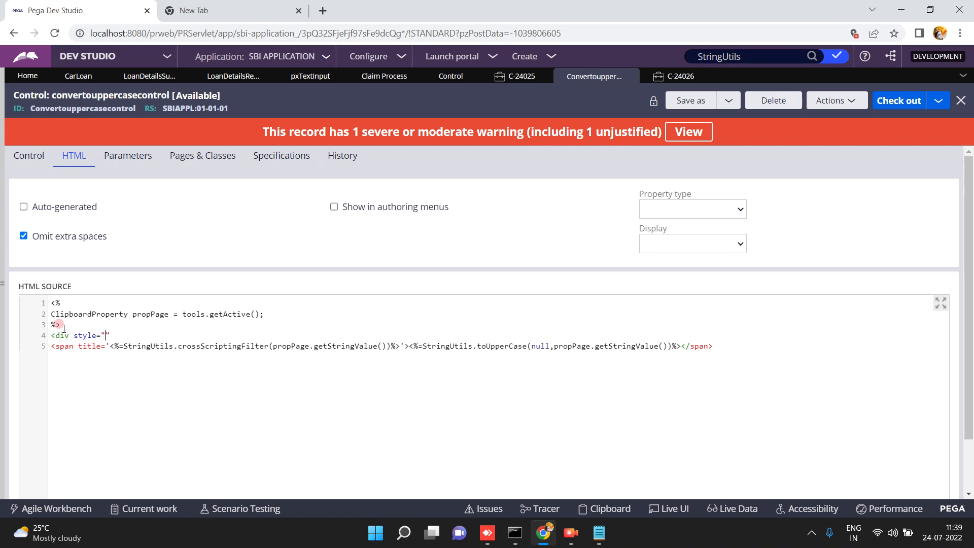
text(="color:orange)
click(719, 344)
text(</div>)
Review the propPage.getStringValue() expression and save the orange styling change.
click(709, 346)
click(267, 314)
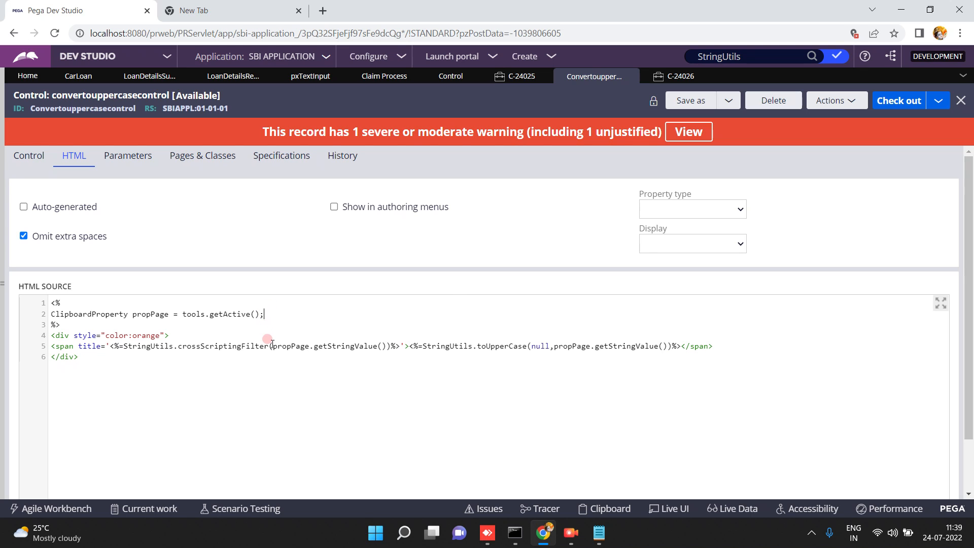
double_click(308, 346)
drag(314, 348, 388, 347)
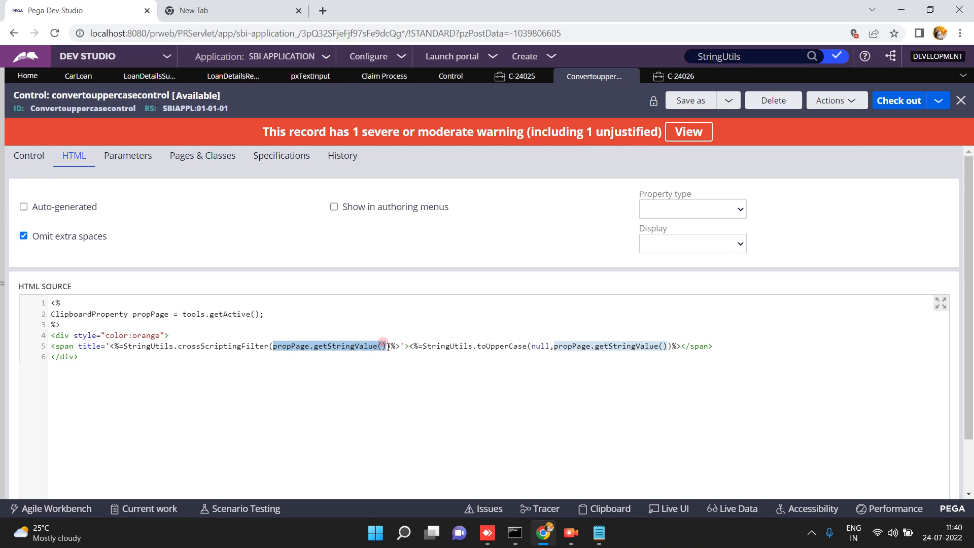
click(883, 104)
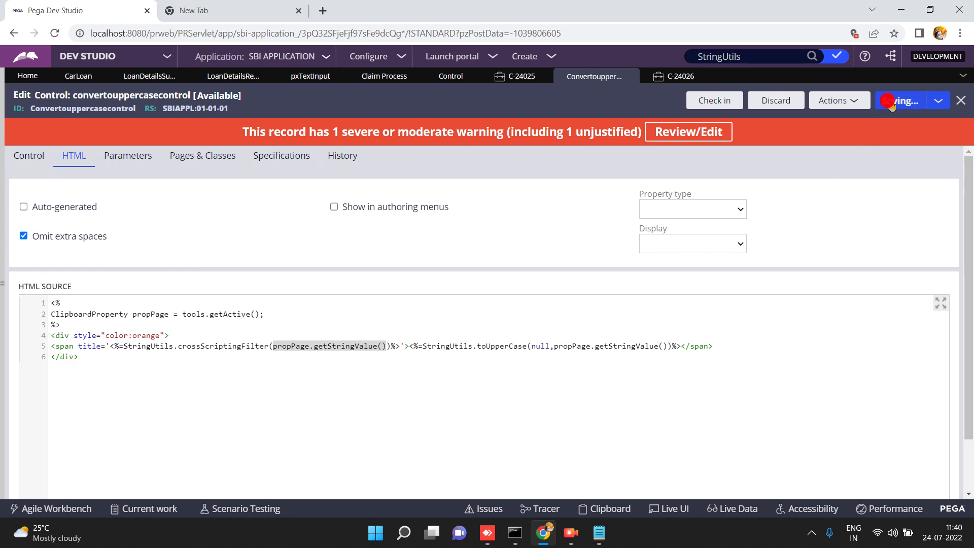
Refresh case C-24026 and reopen Loan Review to see the orange last name, then go back to convertouppercasecontrol.
click(677, 76)
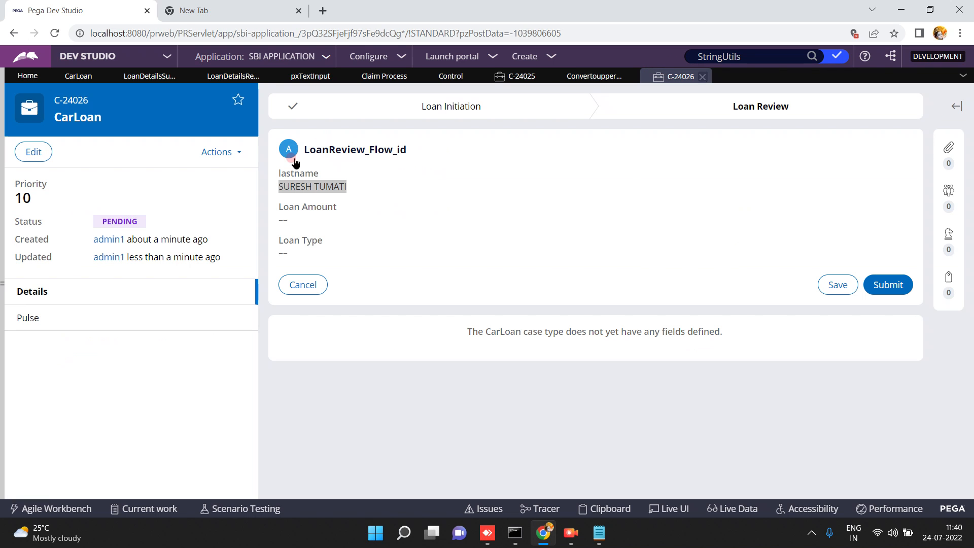
click(235, 158)
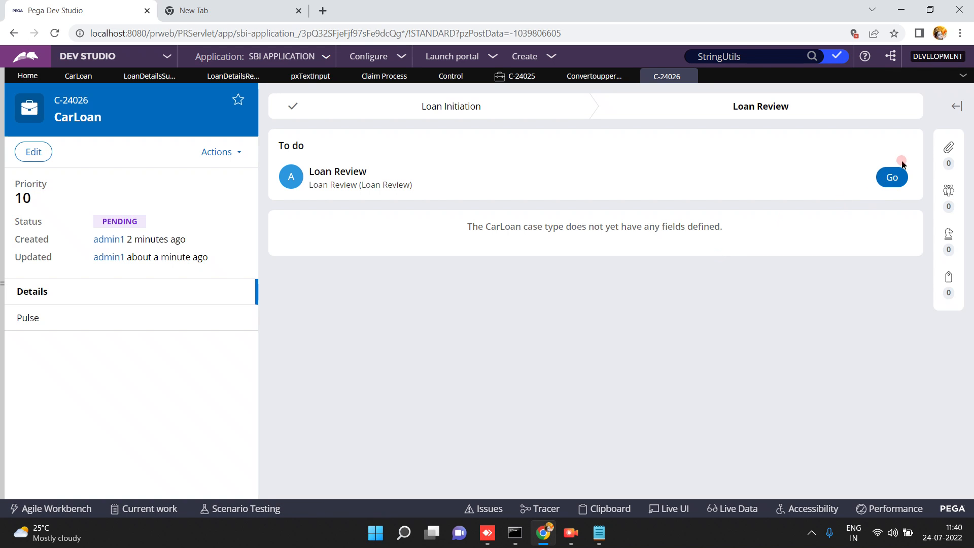
click(891, 184)
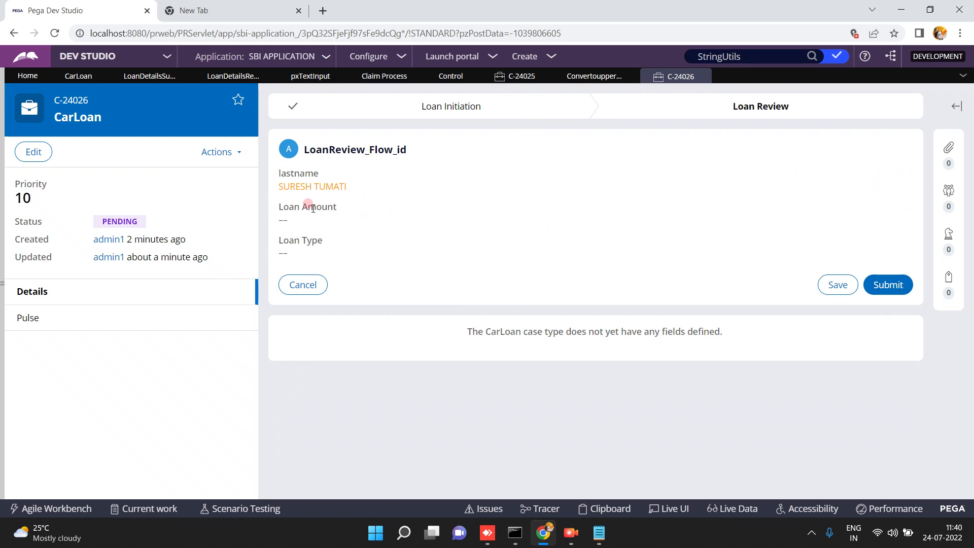
click(513, 76)
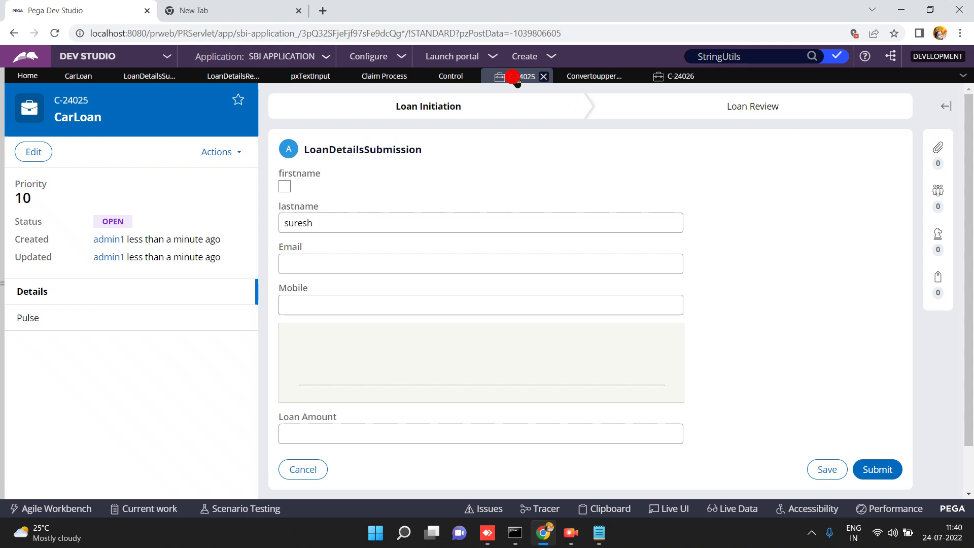
click(584, 77)
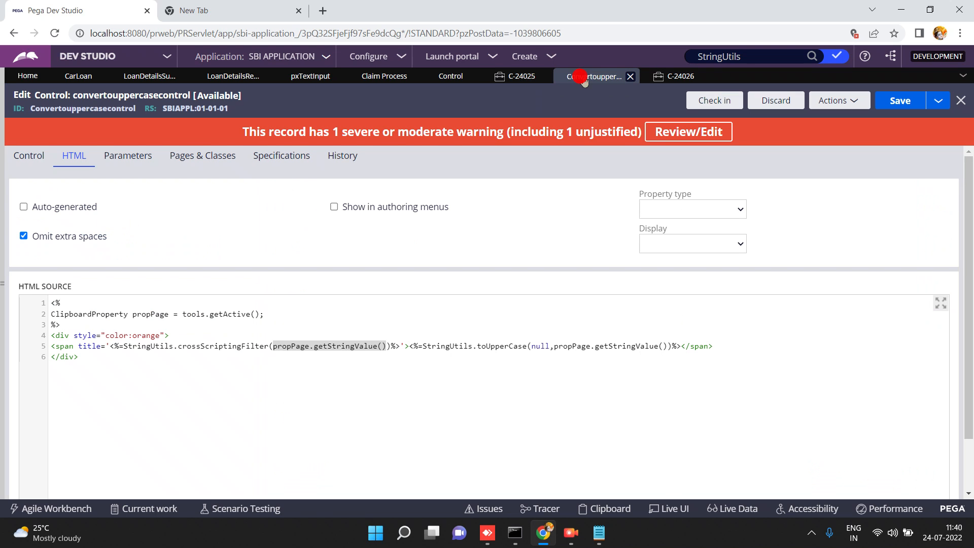
Paste the copied scriptlet and span code onto a new line 3, removing the extra <% opener.
click(185, 359)
click(276, 312)
key(Return)
key(Return)
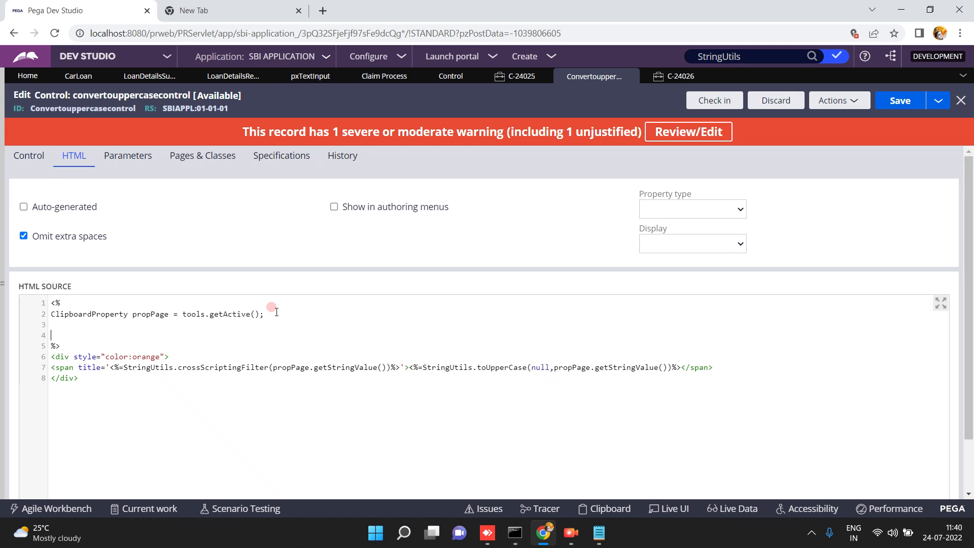
text(<% ClipboardProperty propPage = tools.getActive(); %> <span title='<%=StringUtils.crossScriptingFilter(propPage.getStringValue())%>'><%=StringUtils.toUpperCase(null,propPage.getStringValue())%></span>)
key(ctrl+z)
key(Return)
text(<% ClipboardProperty propPage = tools.getActive(); %> <span title='<%=StringUtils.crossScriptingFilter(propPage.getStringValue())%>'><%=StringUtils.toUpperCase(null,propPage.getStringValue())%></span>)
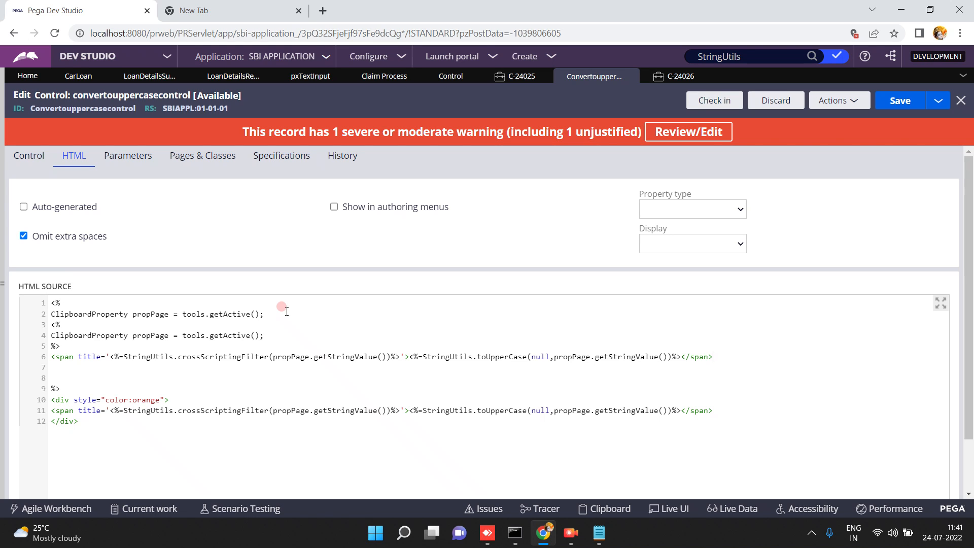
click(66, 323)
key(BackSpace)
key(BackSpace)
key(BackSpace)
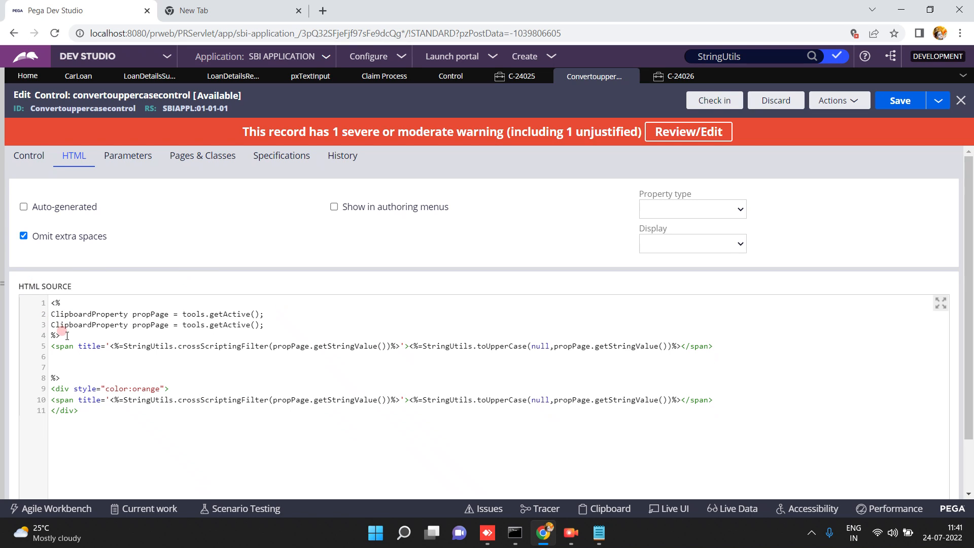
Make line 3 declare lastnameval = propPage.getStringValue().
click(272, 400)
drag(273, 402, 386, 400)
key(ctrl+c)
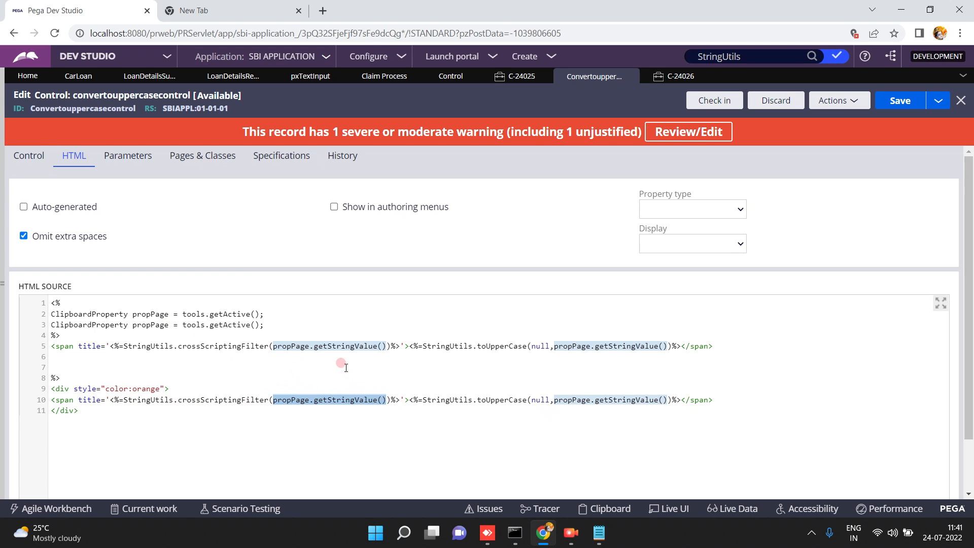
click(274, 322)
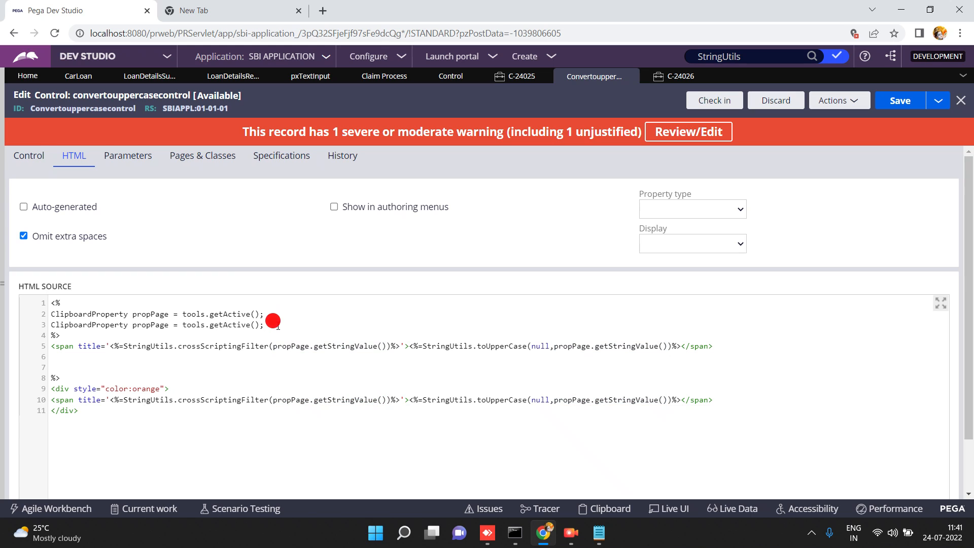
key(shift+Home)
key(ctrl+v)
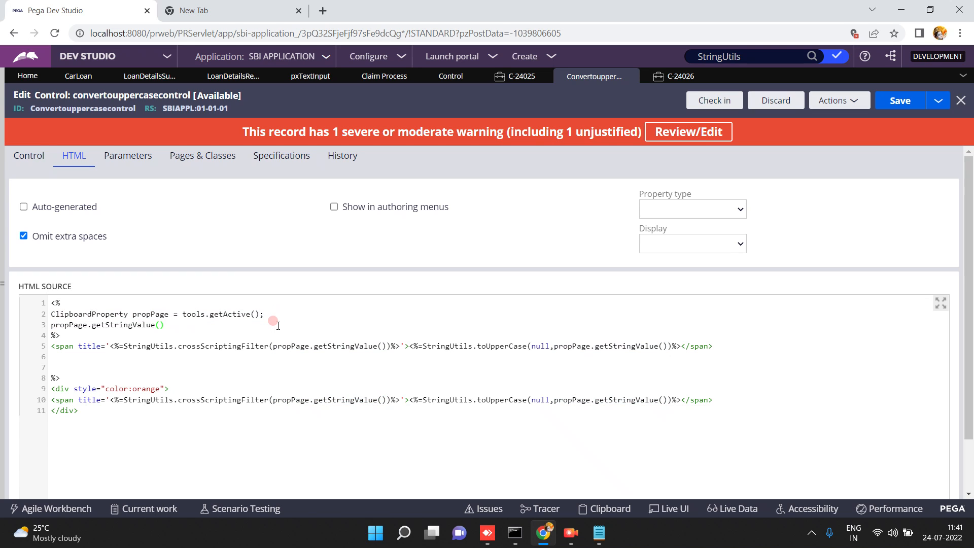
text(Stirng las)
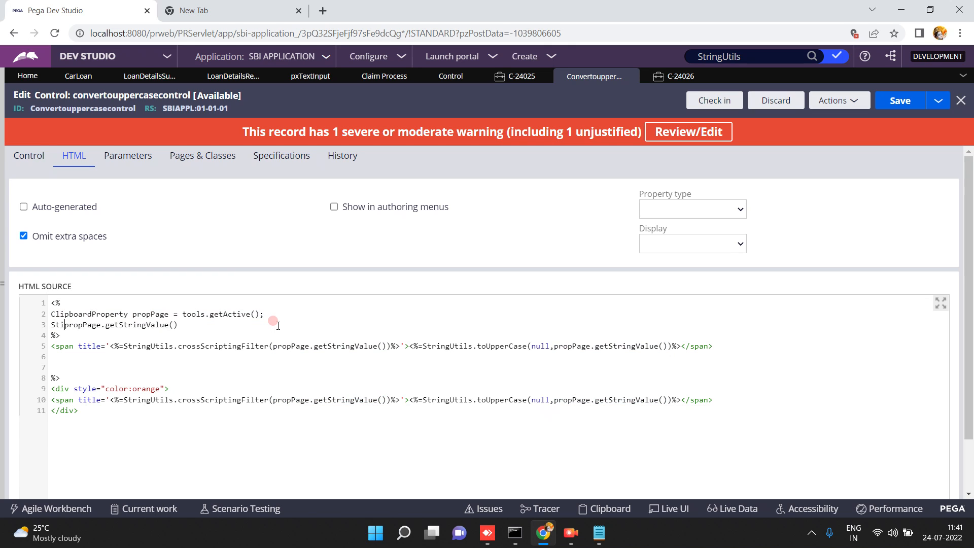
text(tnameval=)
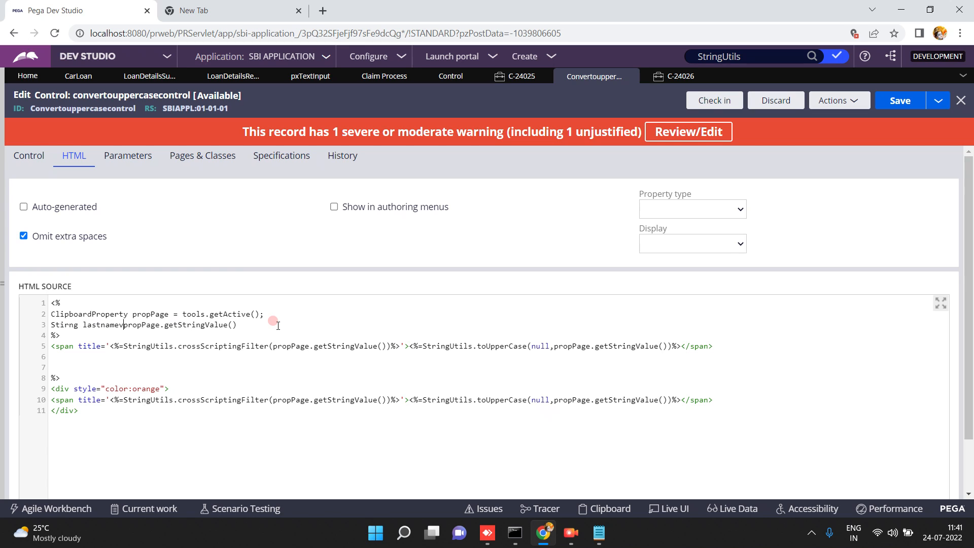
key(End)
Add an if(lastnameval!="") { condition before the output.
key(Return)
text(if()
text(lastnameval)
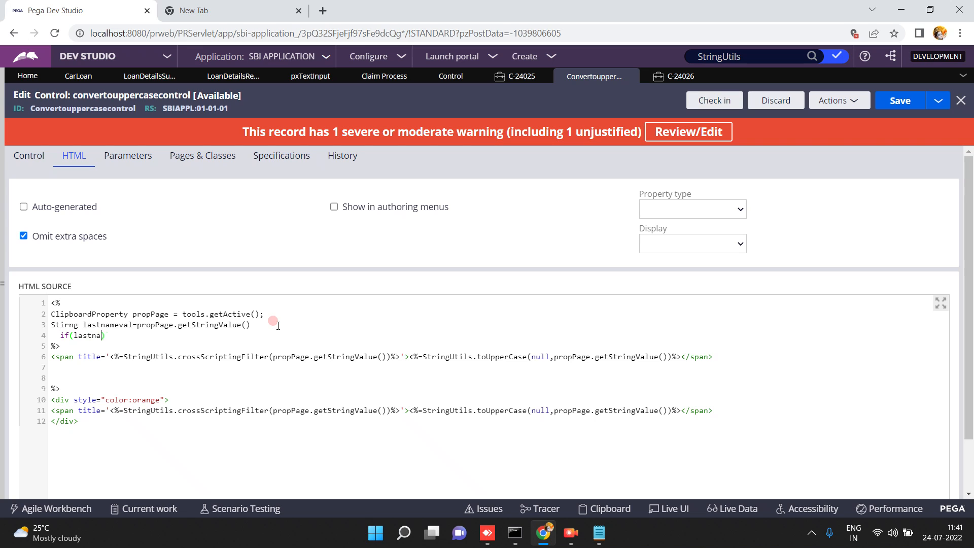
text(=="")
key(Left)
key(Left)
key(Left)
key(BackSpace)
text(!)
click(165, 333)
key(Return)
text({)
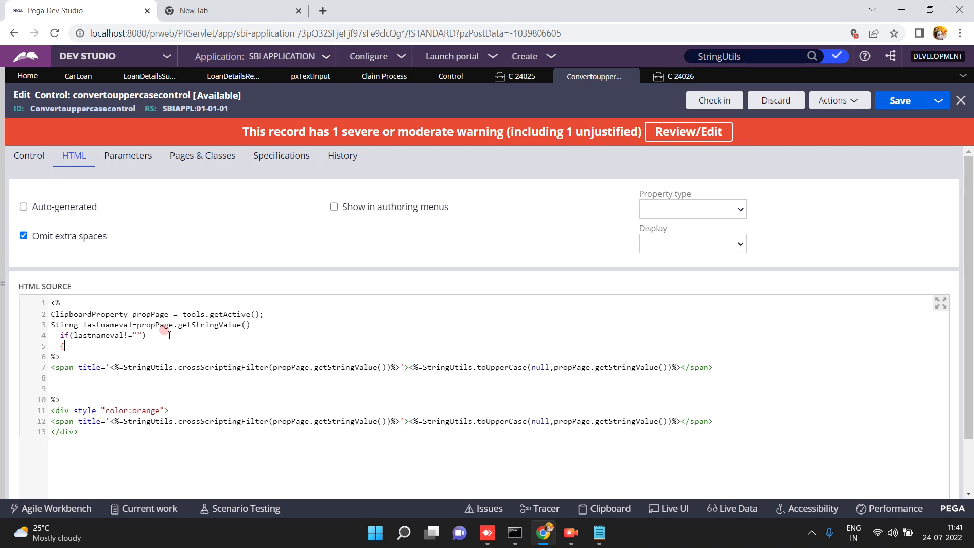
Add a <% } scriptlet after the closing </div> of the orange block.
click(85, 431)
key(Return)
key(Return)
text(<%)
key(Return)
key(Return)
text(})
key(Return)
Add else { %> followed by a green div showing 'Sorry last name value is empty'.
text(else)
key(Return)
text({)
key(Return)
text(%>)
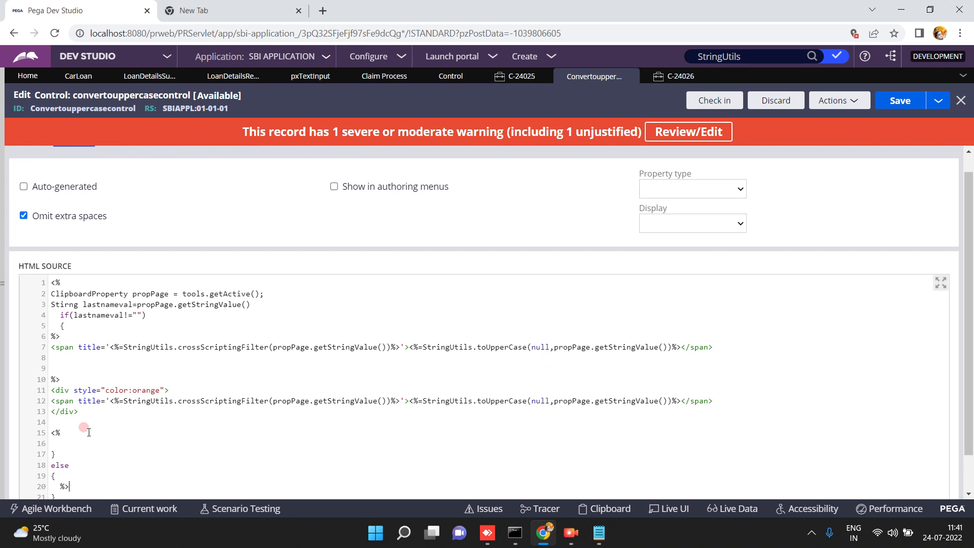
key(Down)
key(BackSpace)
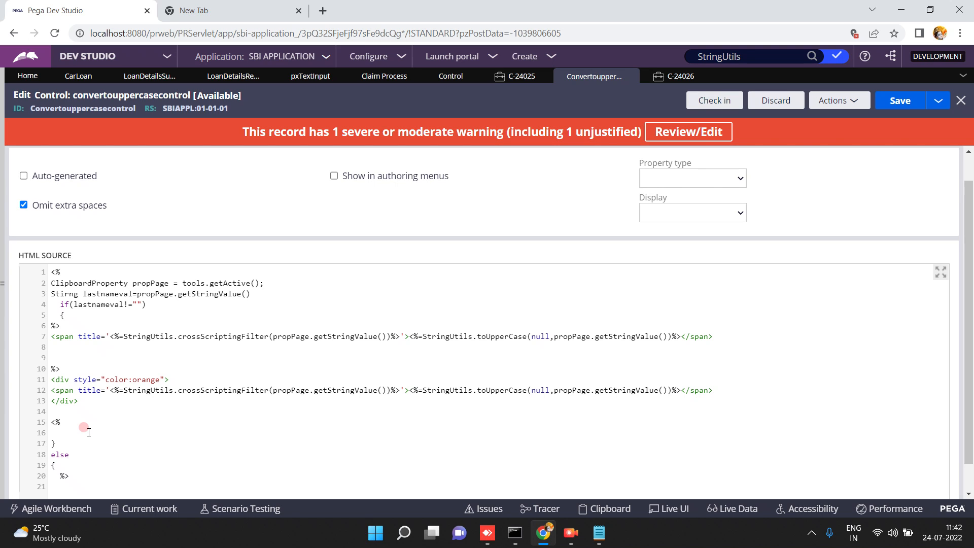
text(<div style="color:green"><span>S)
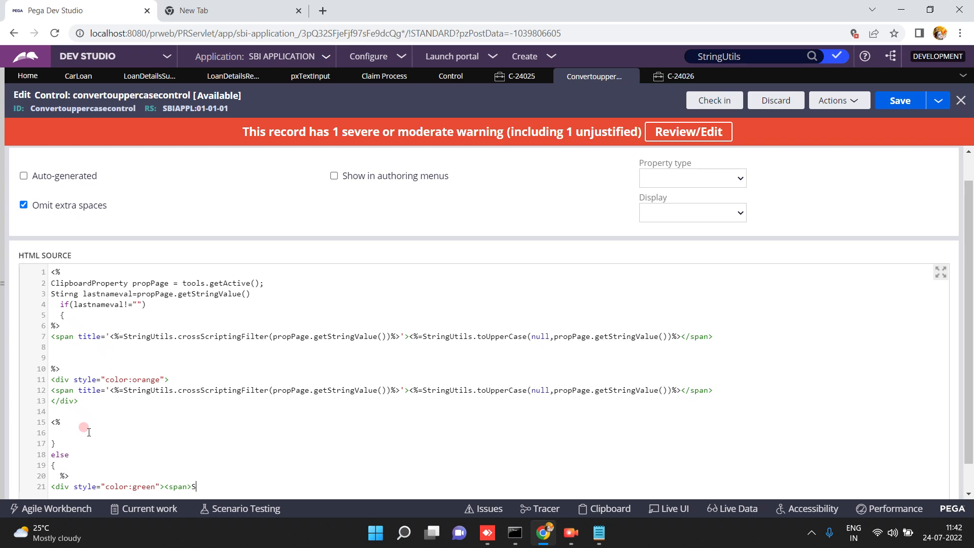
text(orry last name value is empty</s)
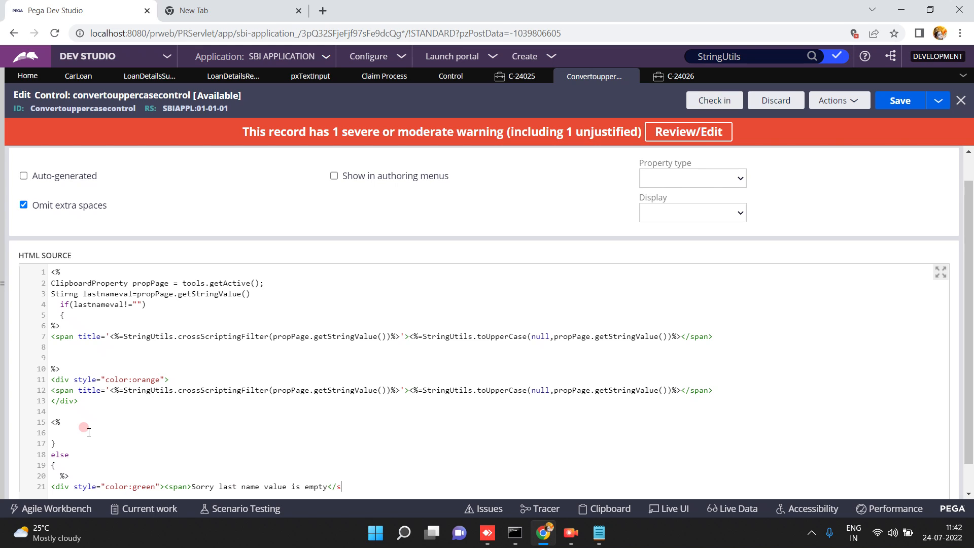
text(pan></div>)
Close the else branch with a <% } %> scriptlet after the green message and save.
click(906, 100)
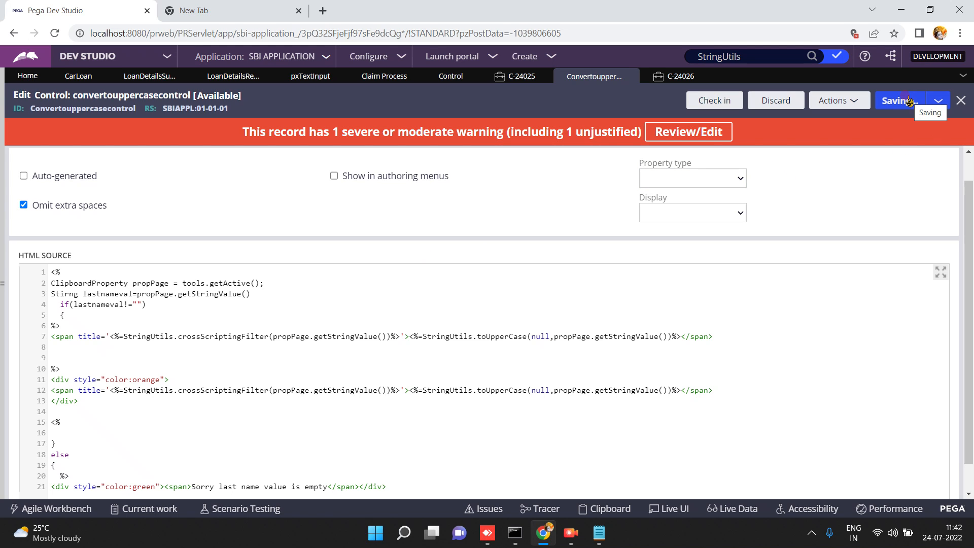
click(404, 483)
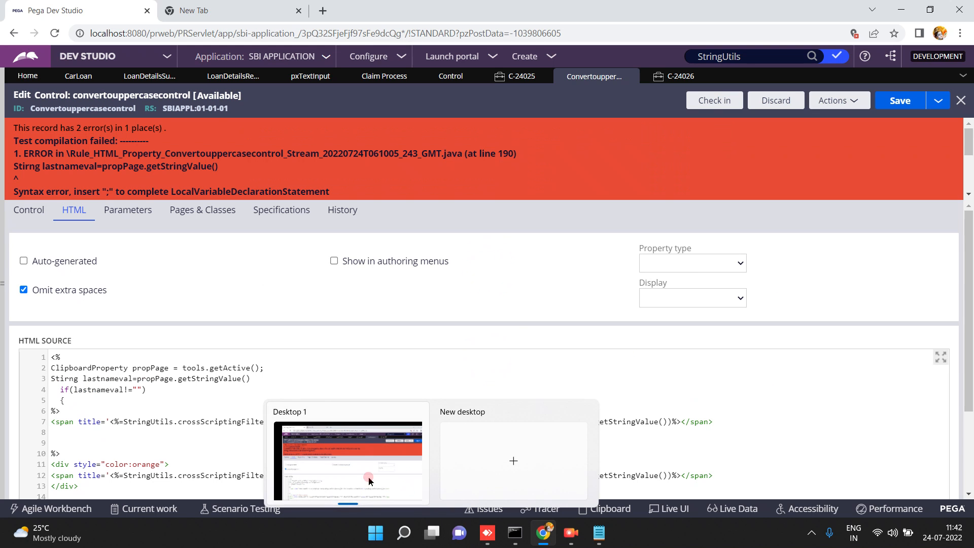
click(969, 441)
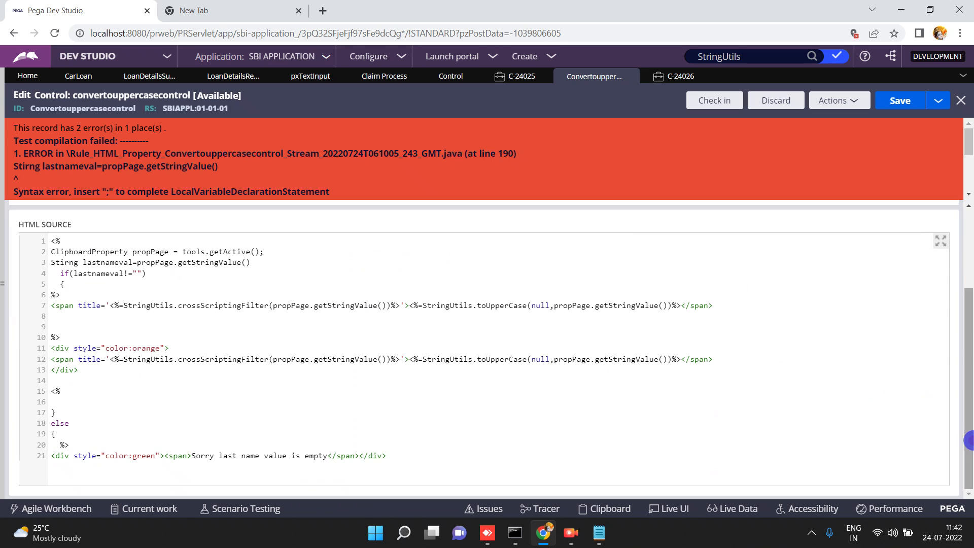
click(388, 455)
key(Return)
key(Return)
text(<%)
key(Return)
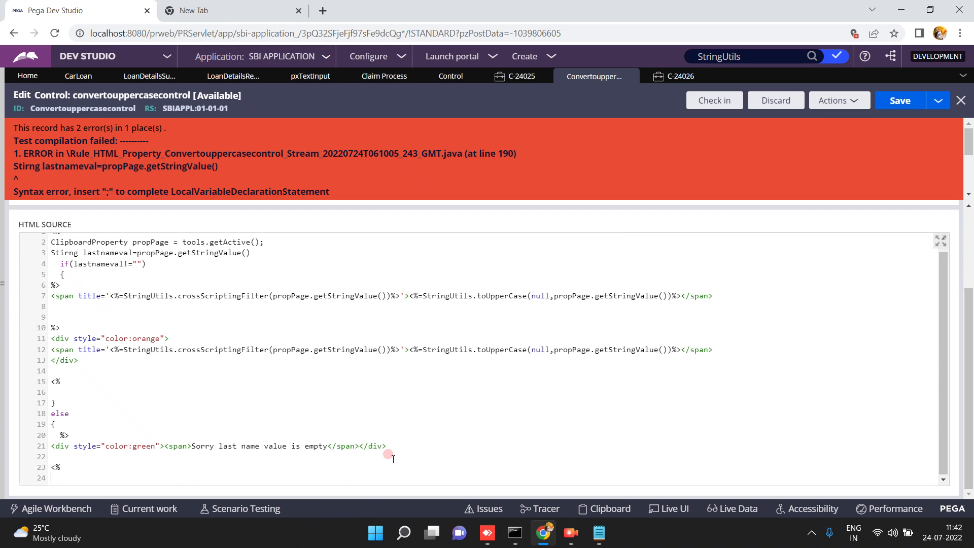
text(})
key(Return)
key(Return)
text(%>)
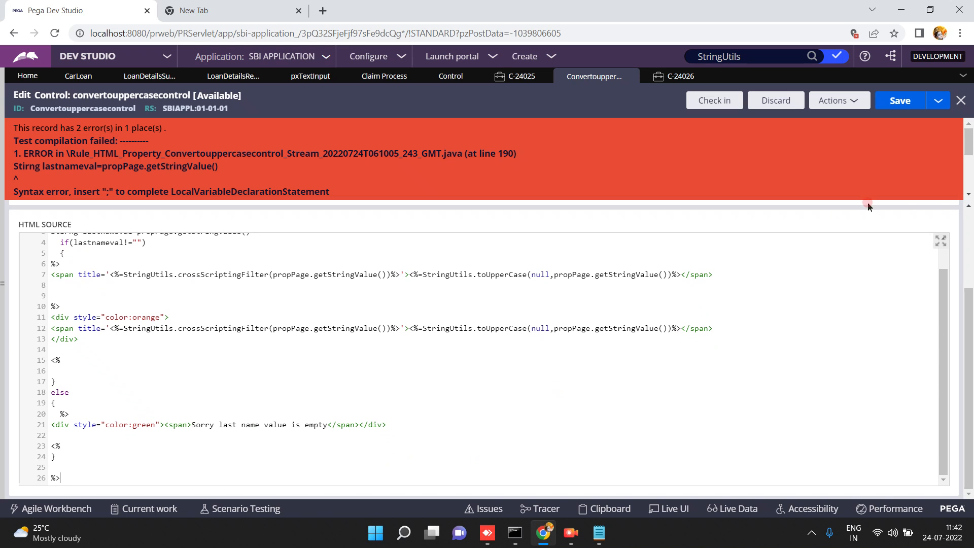
click(898, 104)
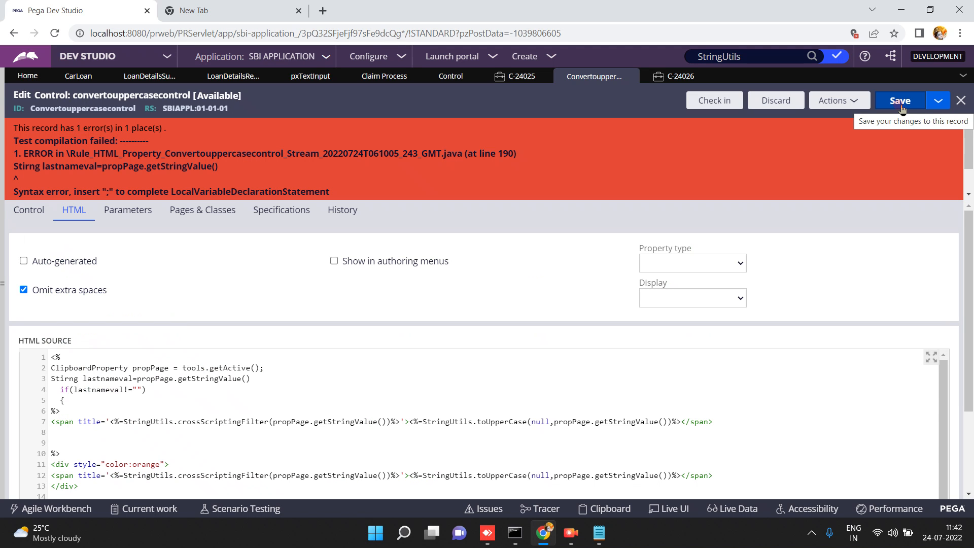
click(901, 106)
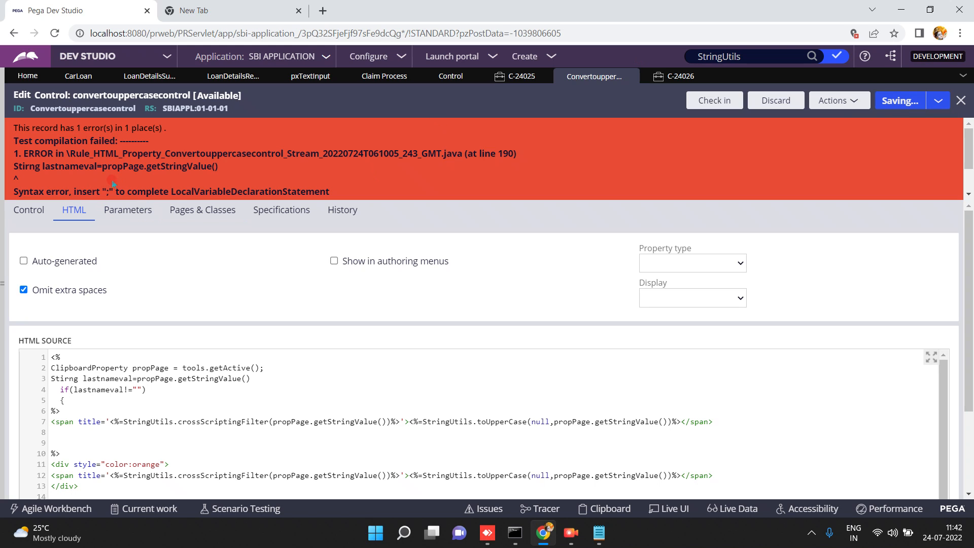
Add the missing semicolon after getStringValue() on line 3 and save.
click(251, 377)
text(;)
click(893, 102)
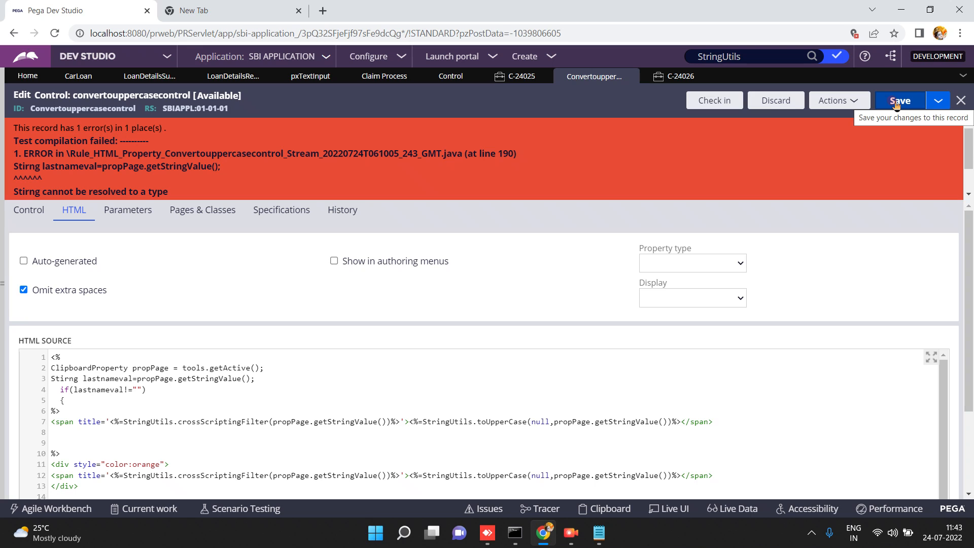
click(896, 103)
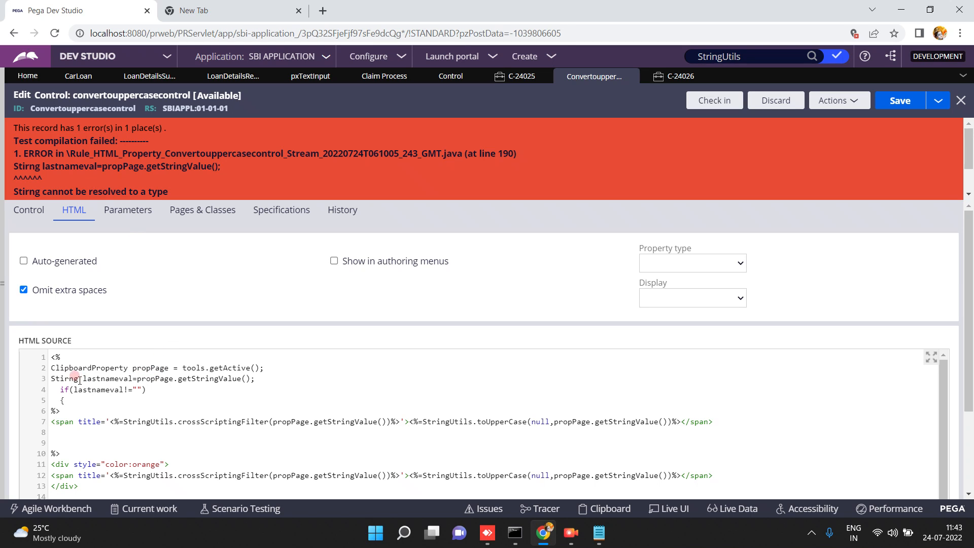
Correct the 'Stirng' typo to 'String' on line 3 and save the control.
double_click(59, 375)
click(70, 377)
key(BackSpace)
text(r)
click(903, 105)
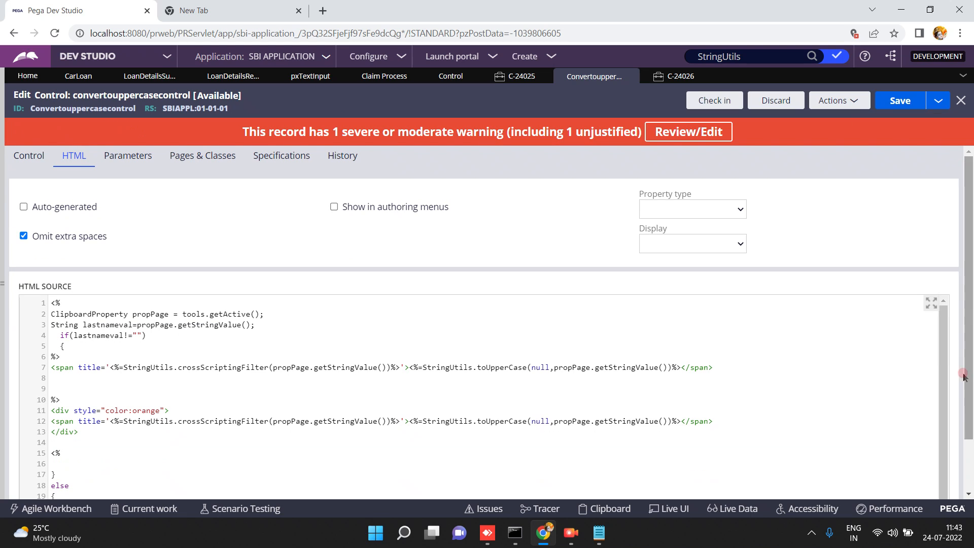
click(969, 472)
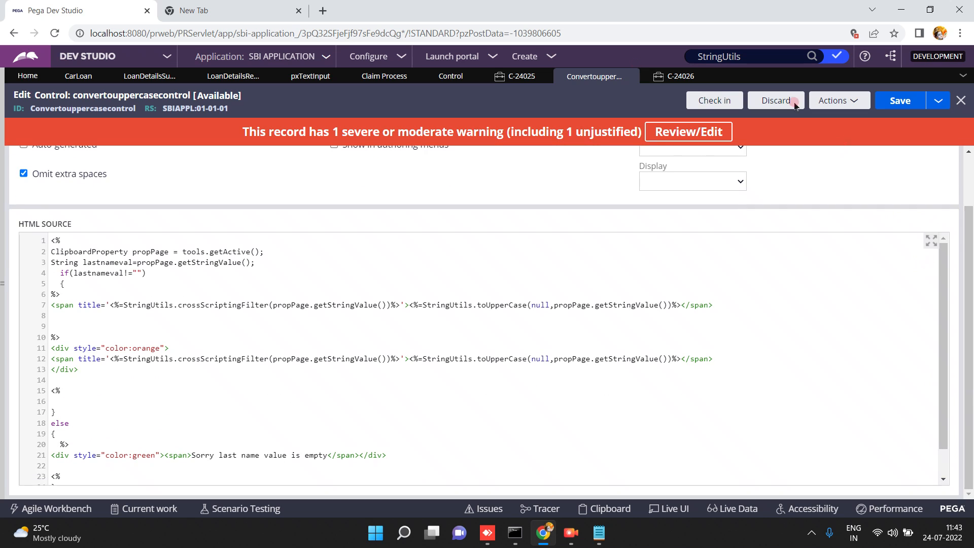
click(672, 77)
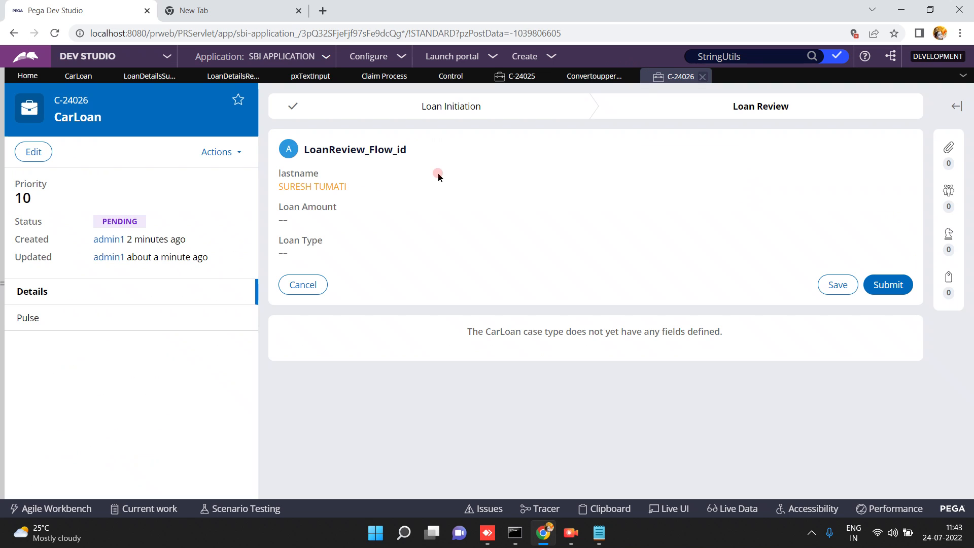
click(239, 152)
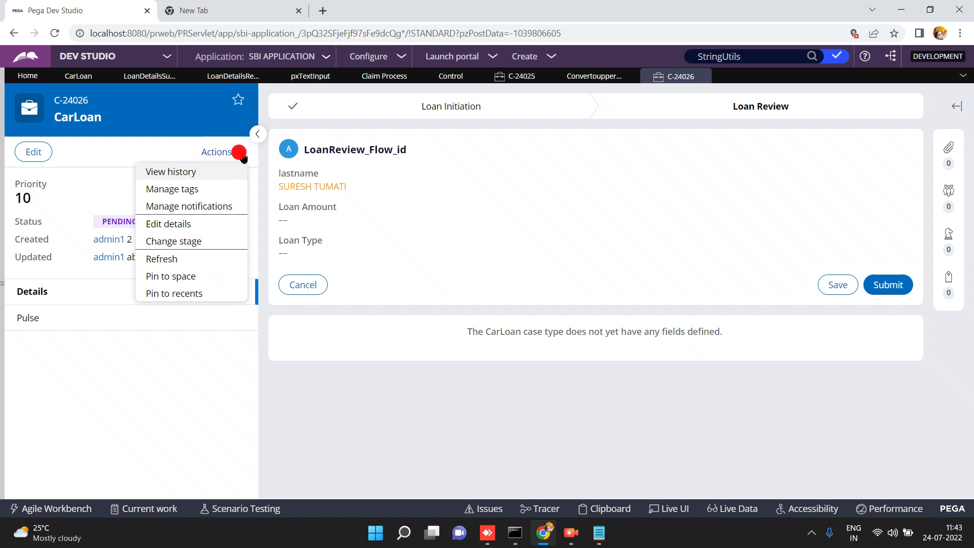
click(167, 256)
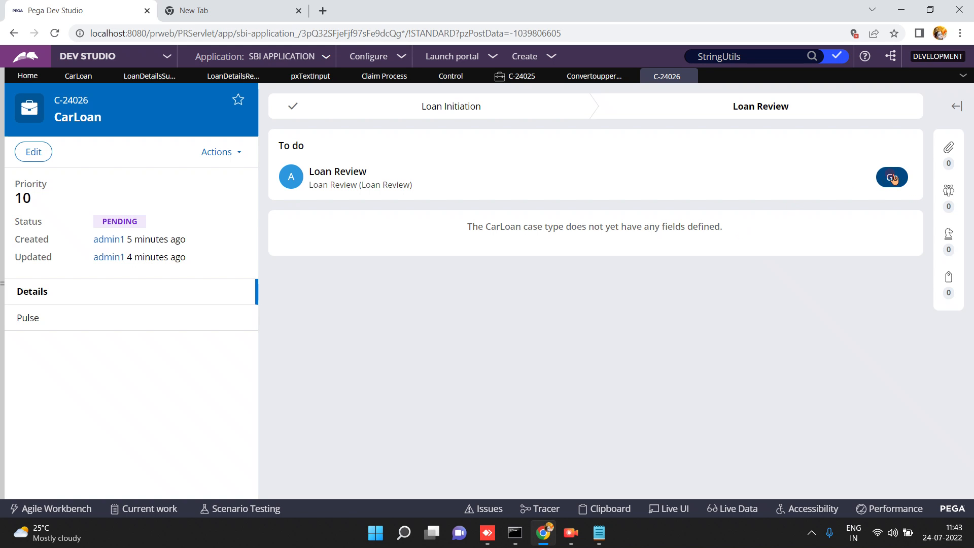
click(892, 176)
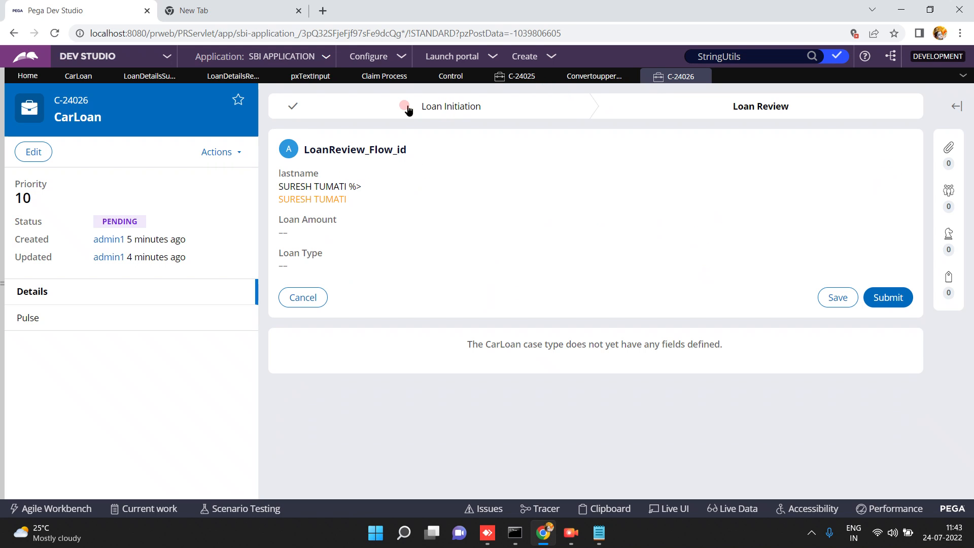
click(589, 75)
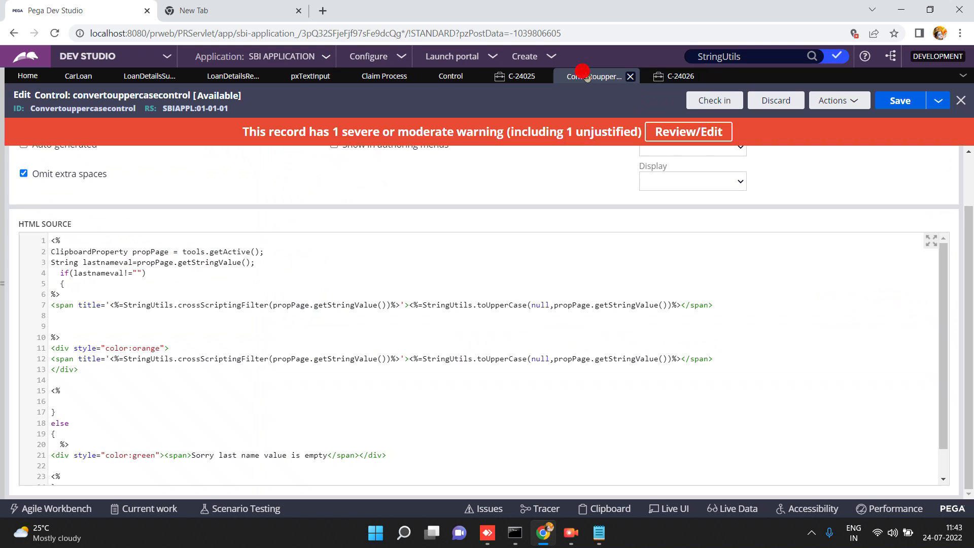
Close the if block with } and start an else { branch on line 9.
click(67, 284)
click(64, 294)
click(55, 316)
text(})
click(61, 328)
click(63, 305)
double_click(63, 305)
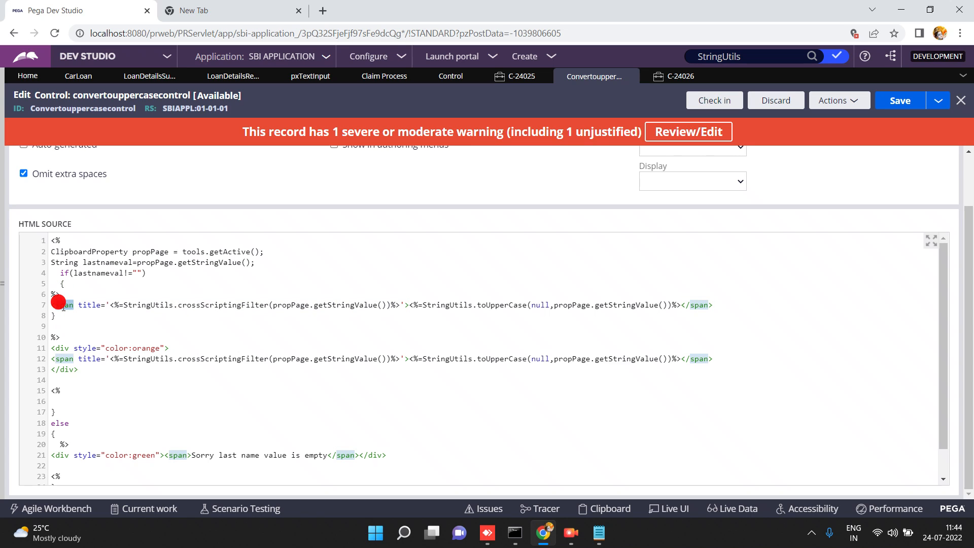
click(58, 327)
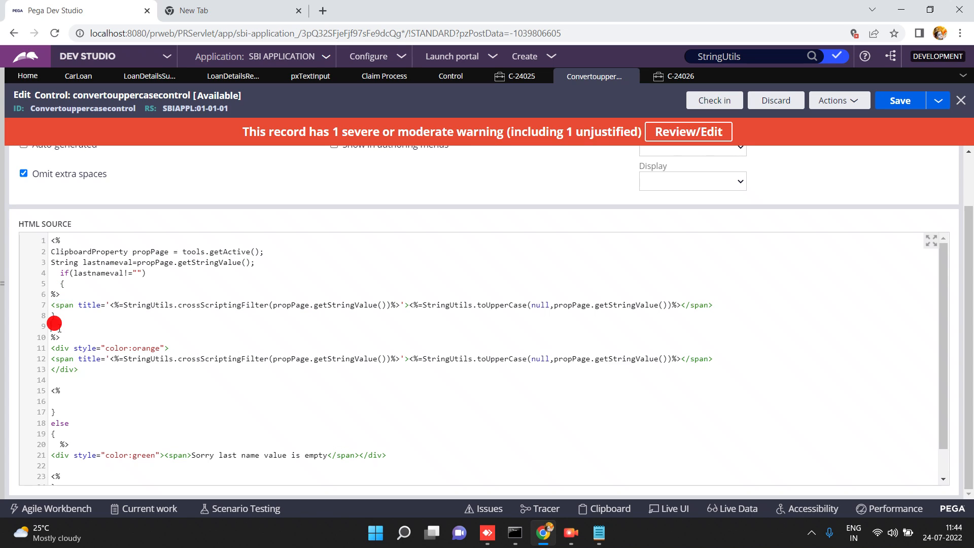
text(else)
key(Return)
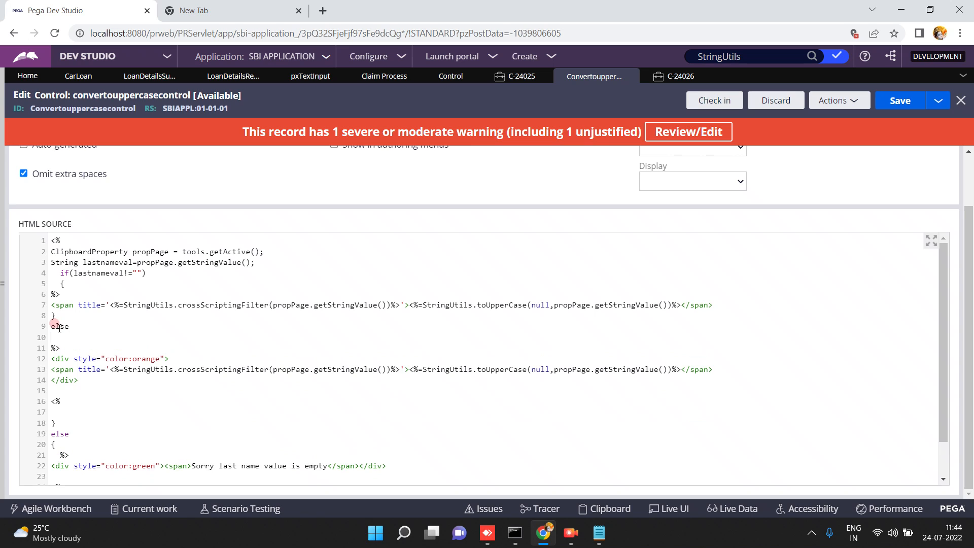
text({)
Wrap the uppercase span in the orange div, adding </div> and <% after it.
click(53, 357)
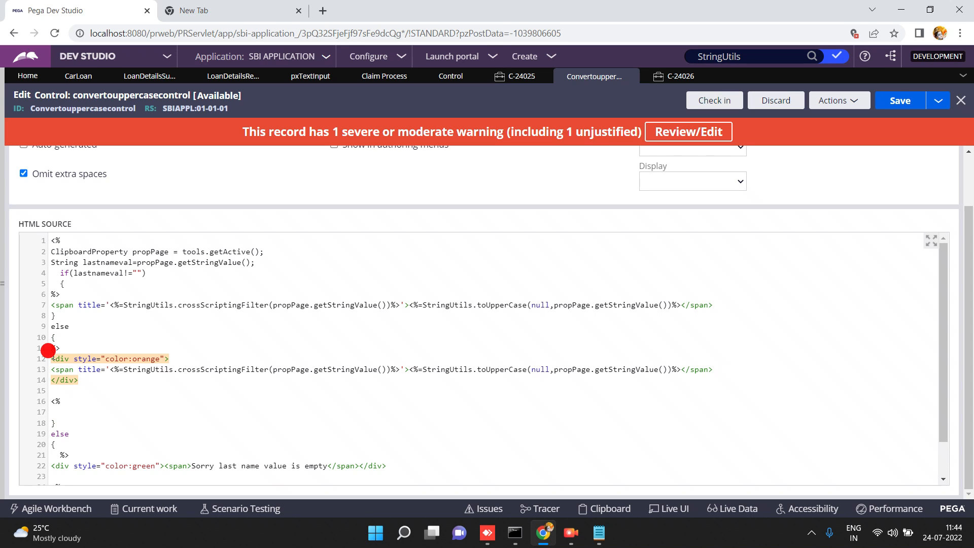
click(178, 355)
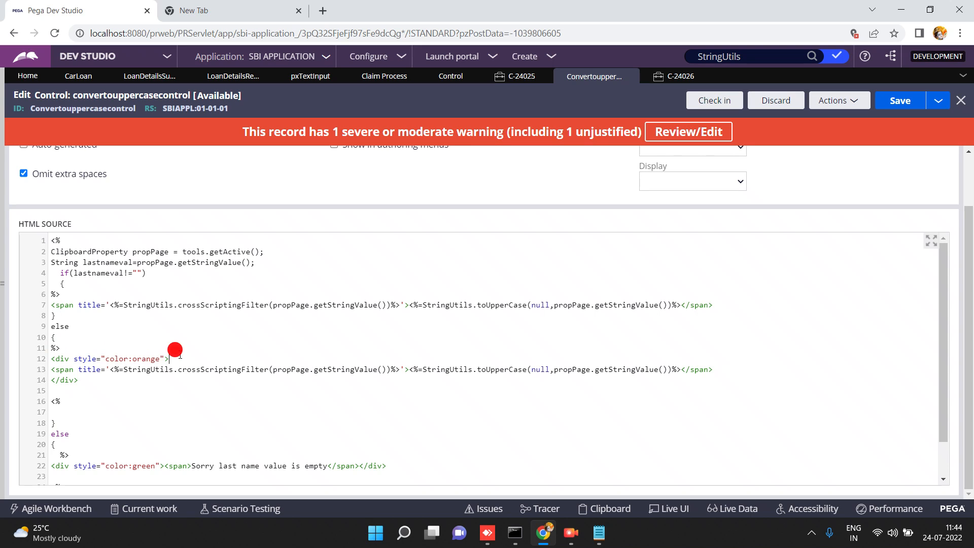
key(shift+Home)
key(ctrl+c)
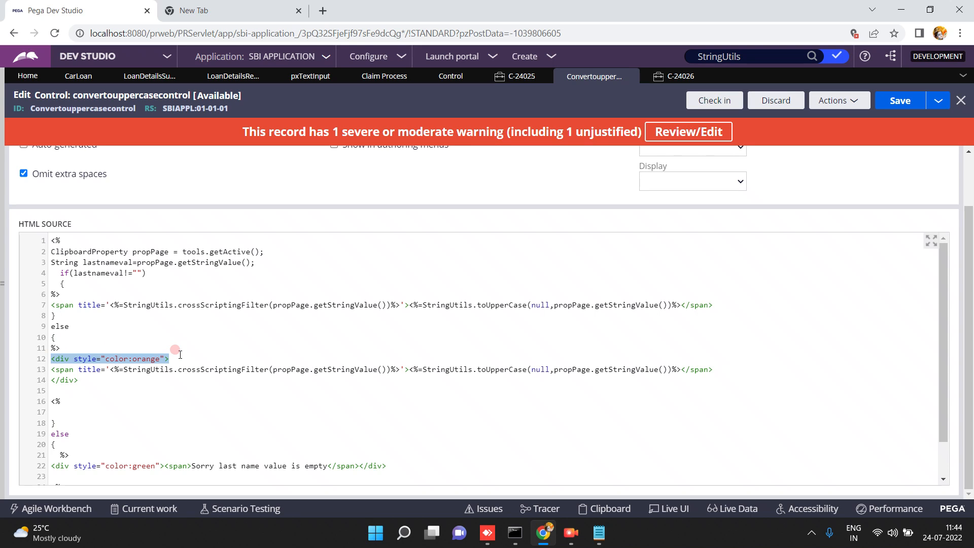
click(62, 294)
key(Return)
key(ctrl+v)
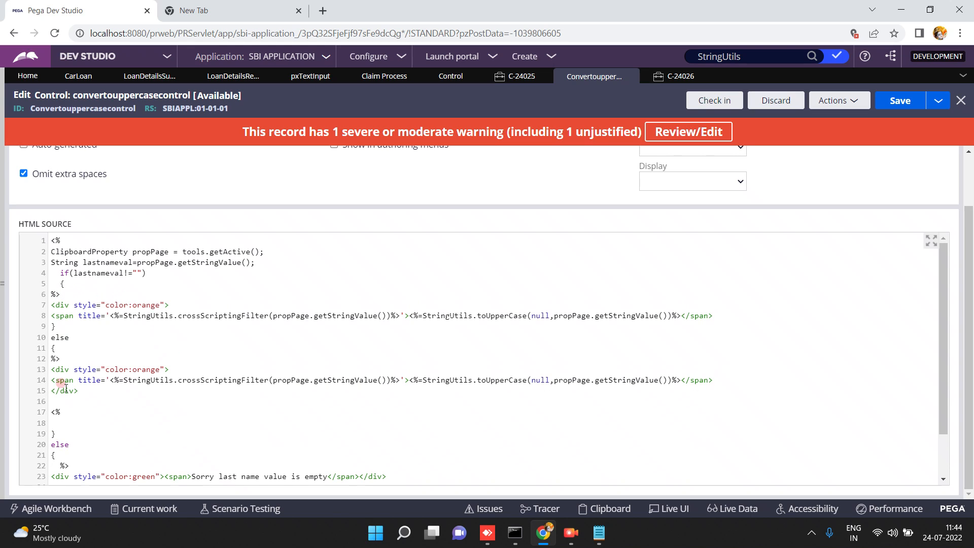
click(81, 391)
key(BackSpace)
key(BackSpace)
key(BackSpace)
key(BackSpace)
key(BackSpace)
key(BackSpace)
click(191, 400)
click(722, 315)
key(Return)
text(</div>)
key(Return)
key(Return)
text(<%)
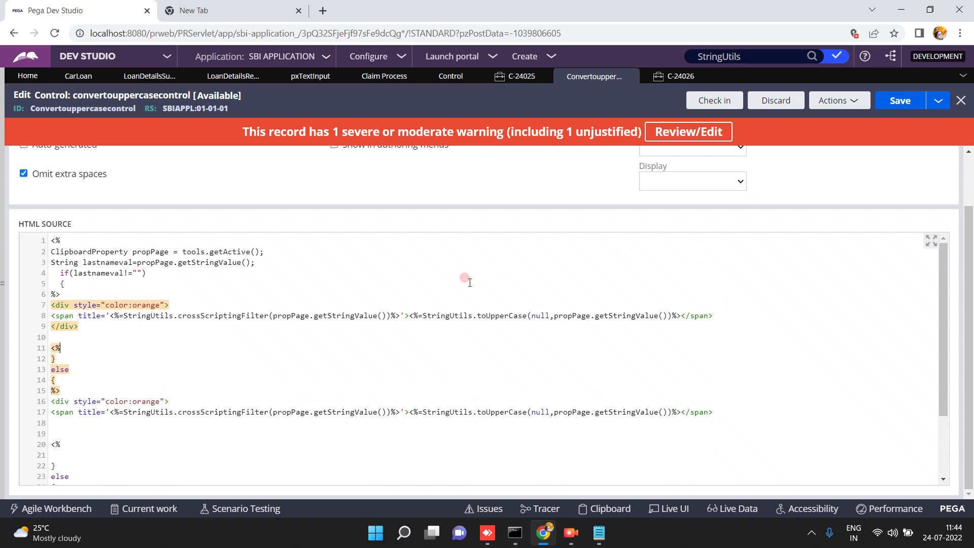
Delete the duplicate orange block and old else from lines 16–25, then save.
click(59, 349)
click(56, 402)
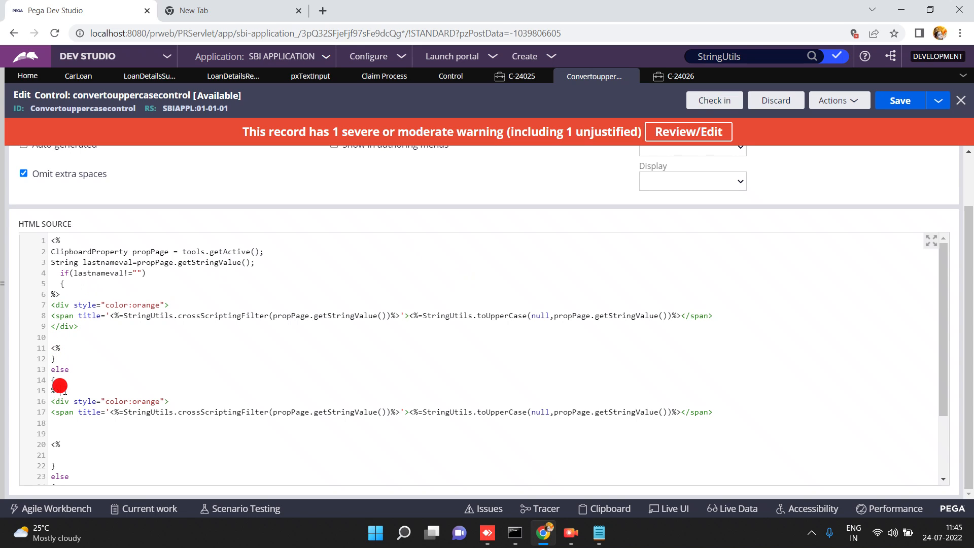
click(51, 401)
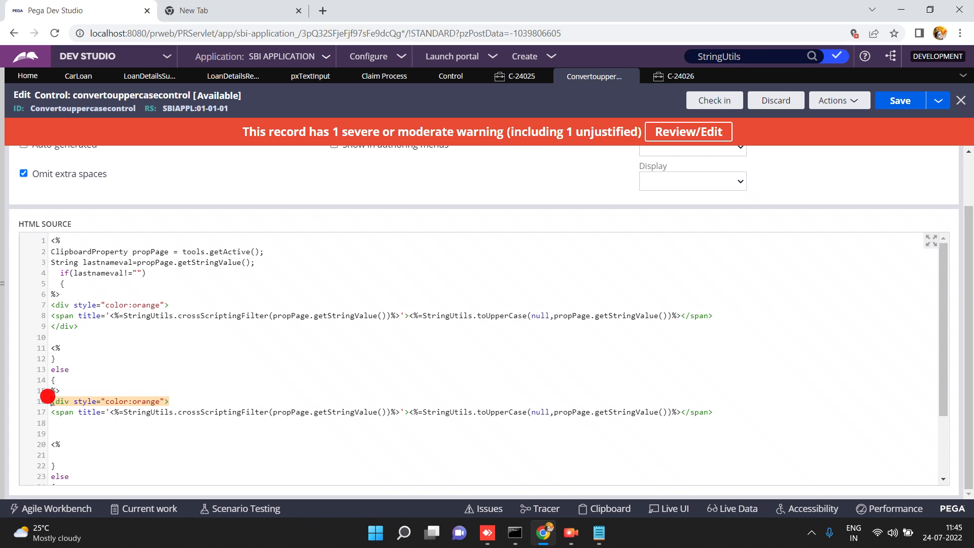
key(shift+Down)
key(shift+Down)
key(shift+Down)
key(shift+Down)
key(shift+Down)
key(shift+Down)
key(shift+Down)
key(shift+Down)
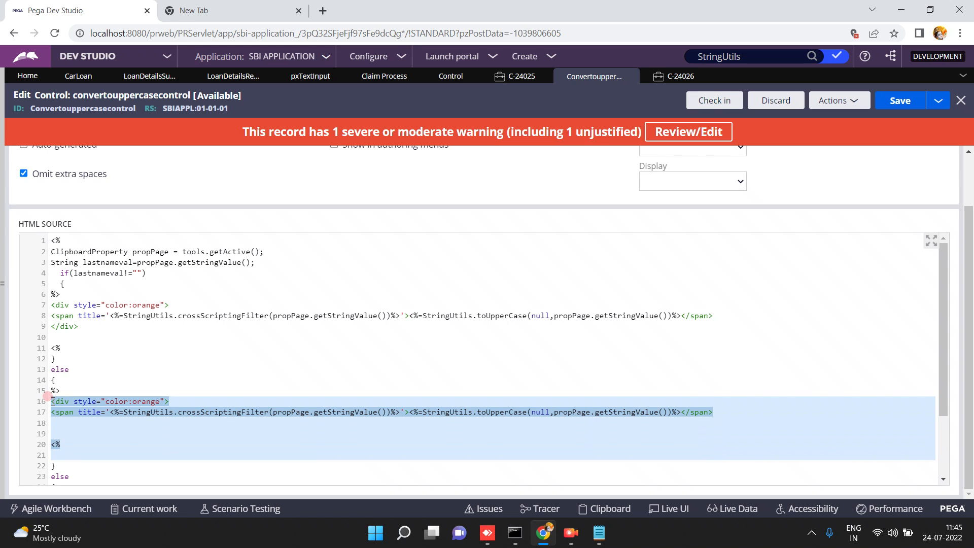
key(shift+Down)
key(shift+Down)
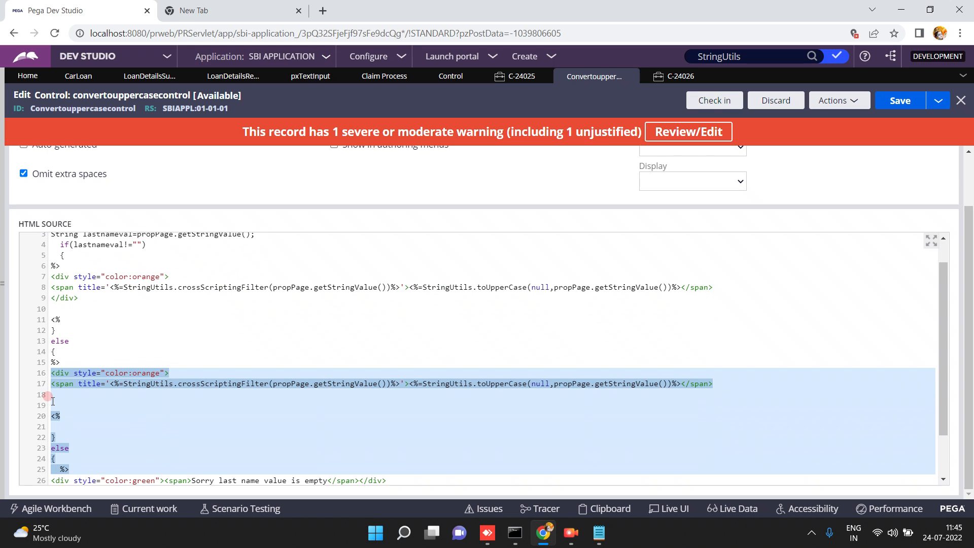
key(Delete)
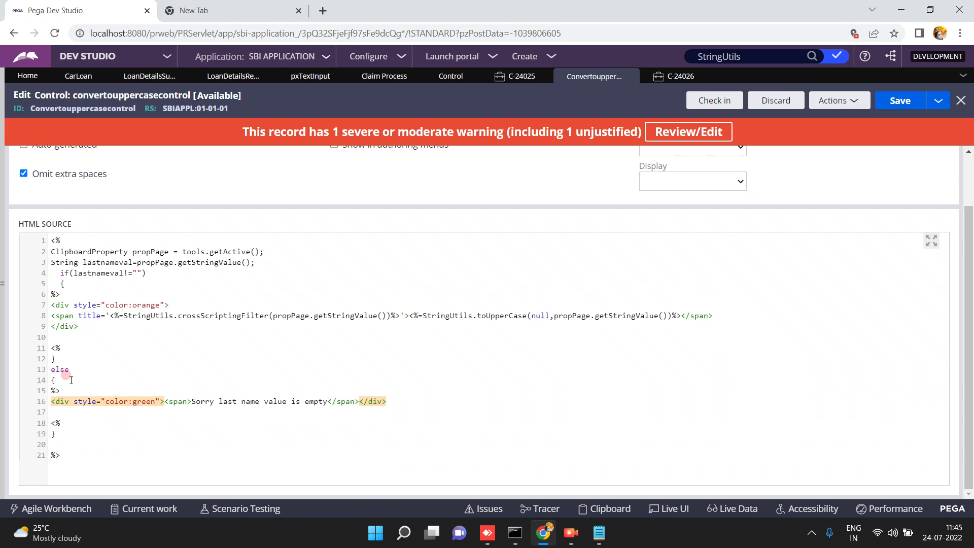
click(58, 382)
click(904, 98)
Run a new CarLoan case, submit with last name blank, and verify the green empty message.
click(68, 76)
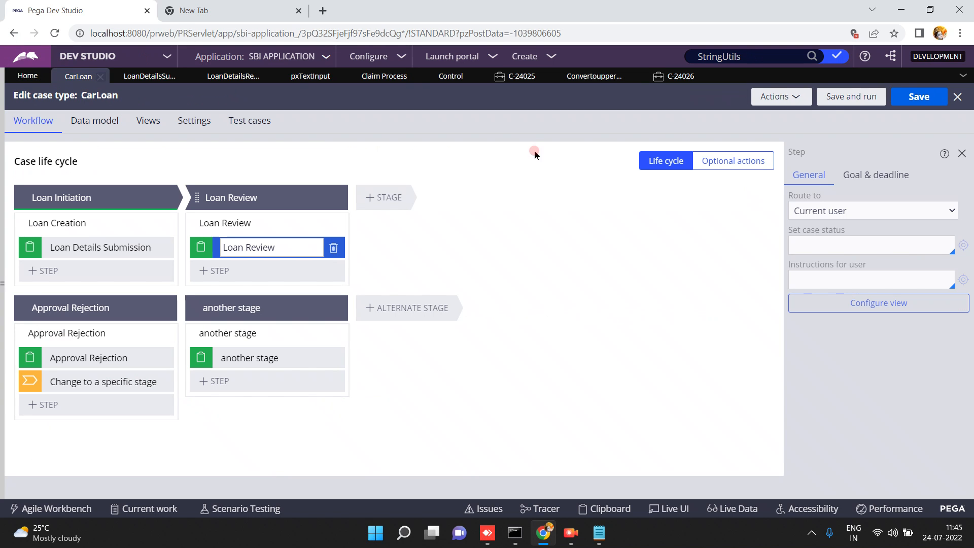
click(842, 99)
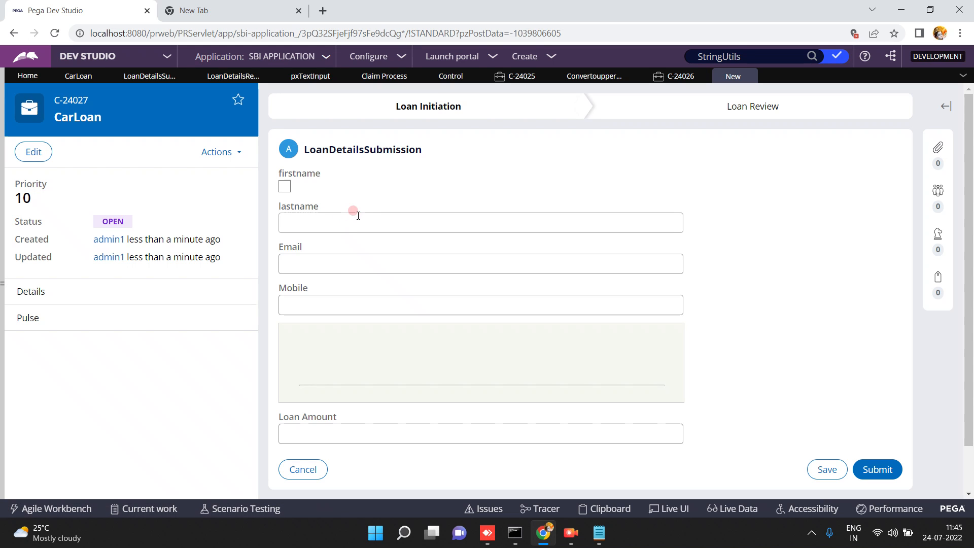
click(875, 469)
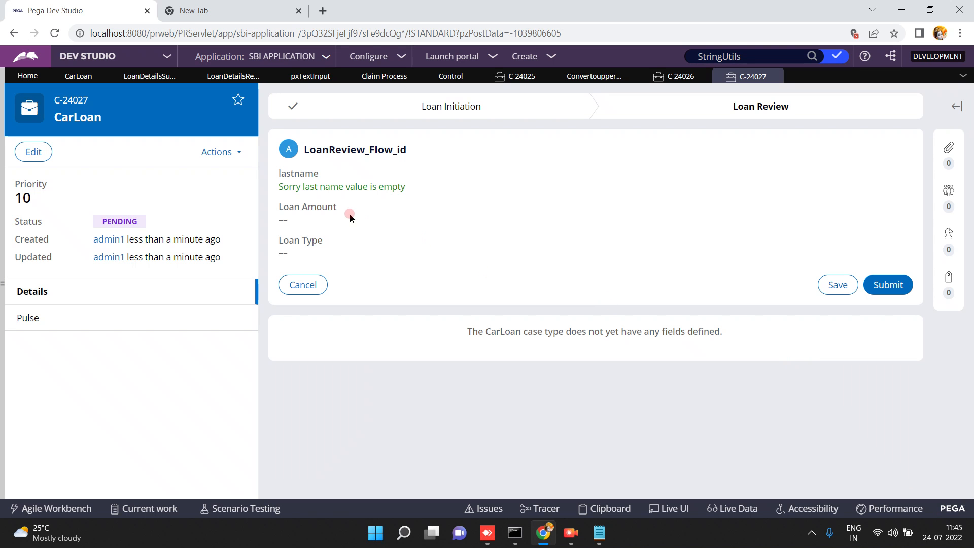
triple_click(356, 196)
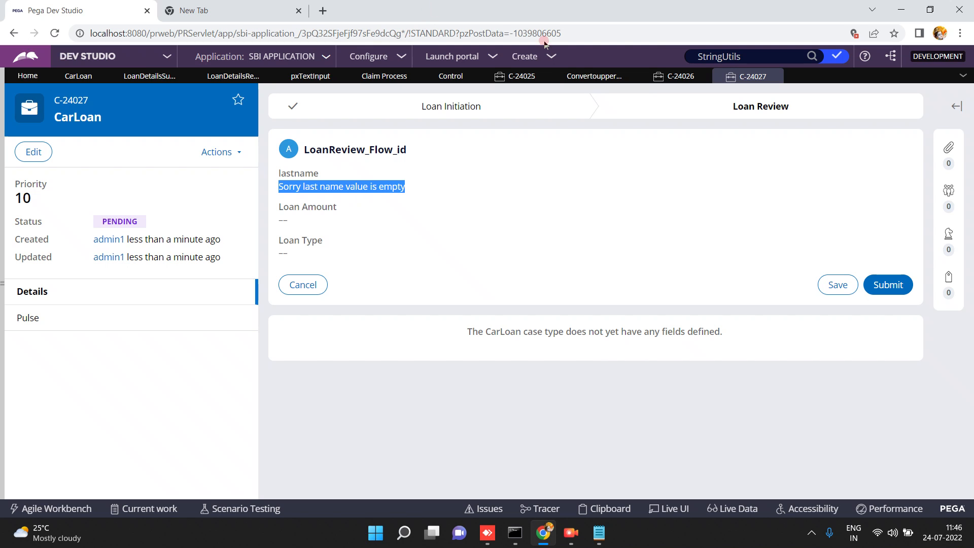
Highlight, then deselect, the 'Sorry last name value is empty' message on CarLoan case C-24027.
click(585, 75)
click(583, 75)
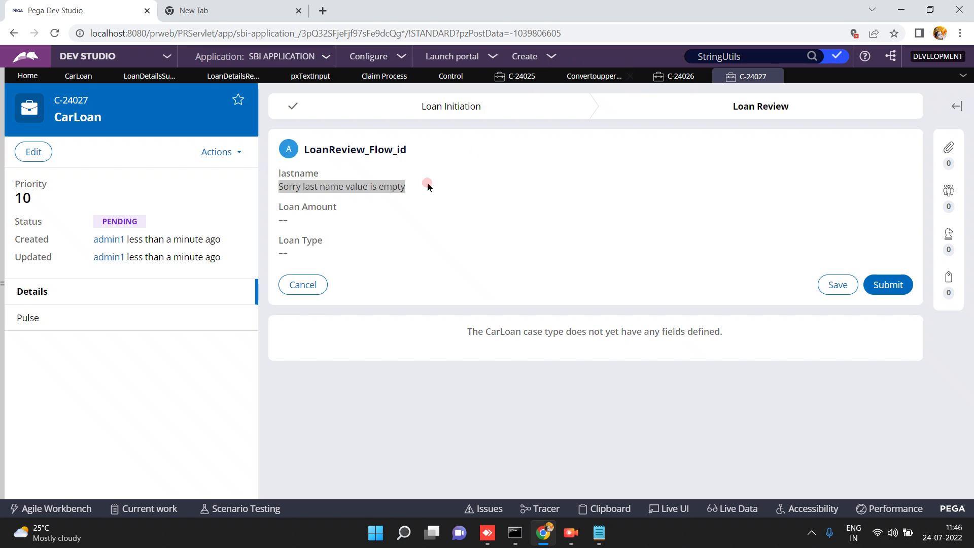
triple_click(386, 187)
triple_click(386, 187)
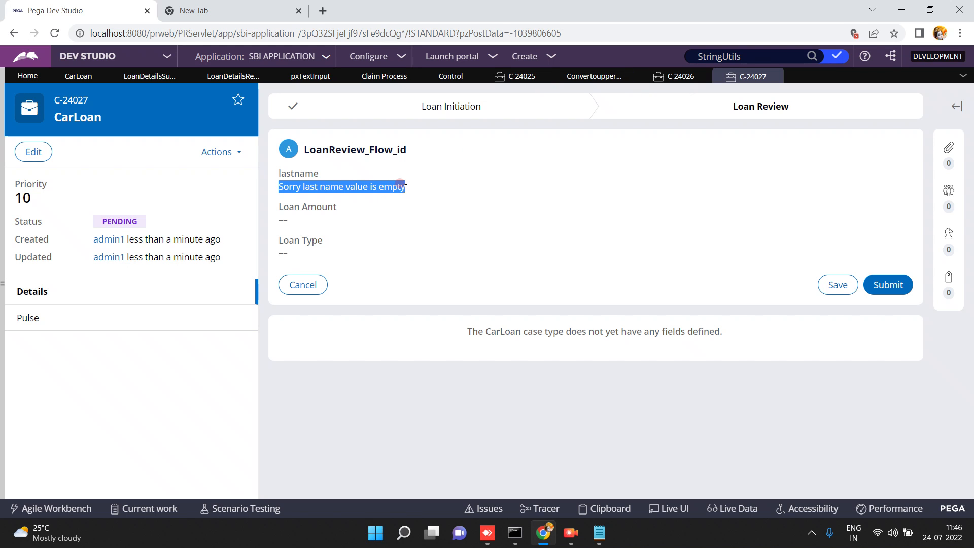
click(405, 187)
In the convertouppercasecontrol HTML source, highlight the propPage declaration on line 2 and its uses.
click(580, 81)
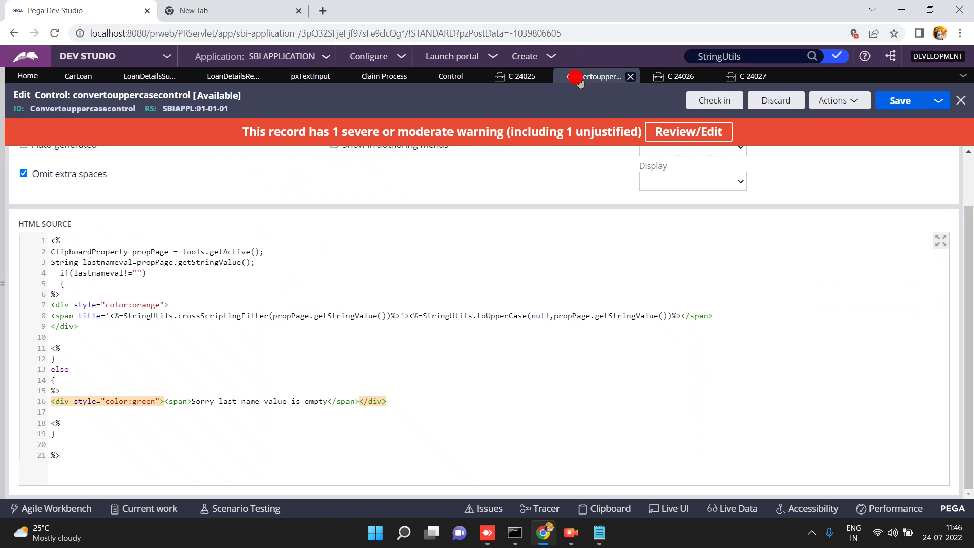
click(387, 237)
click(191, 250)
triple_click(192, 248)
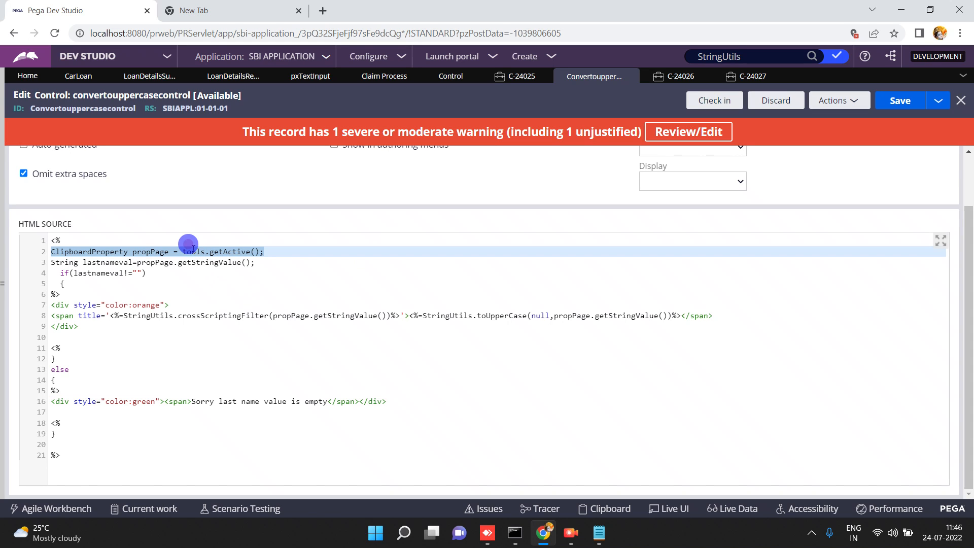
double_click(150, 250)
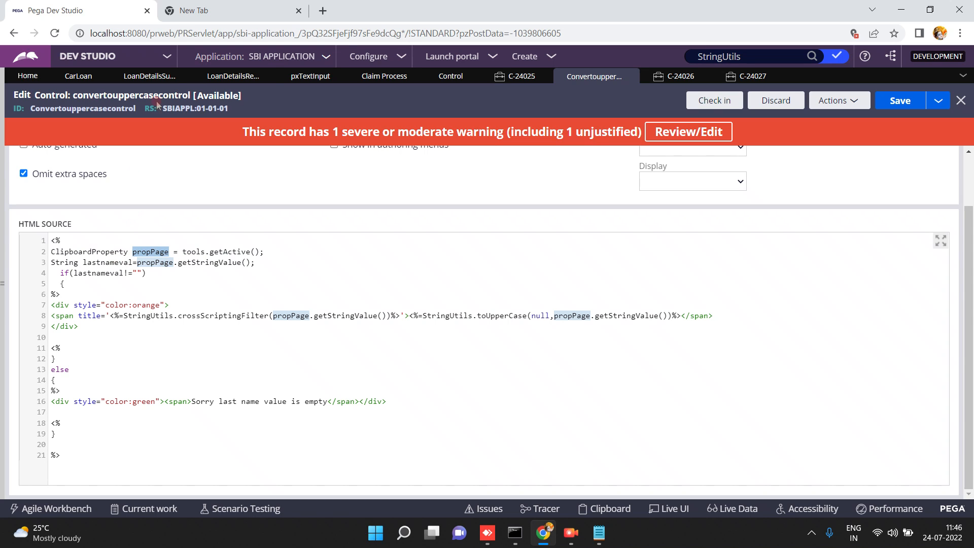
click(226, 80)
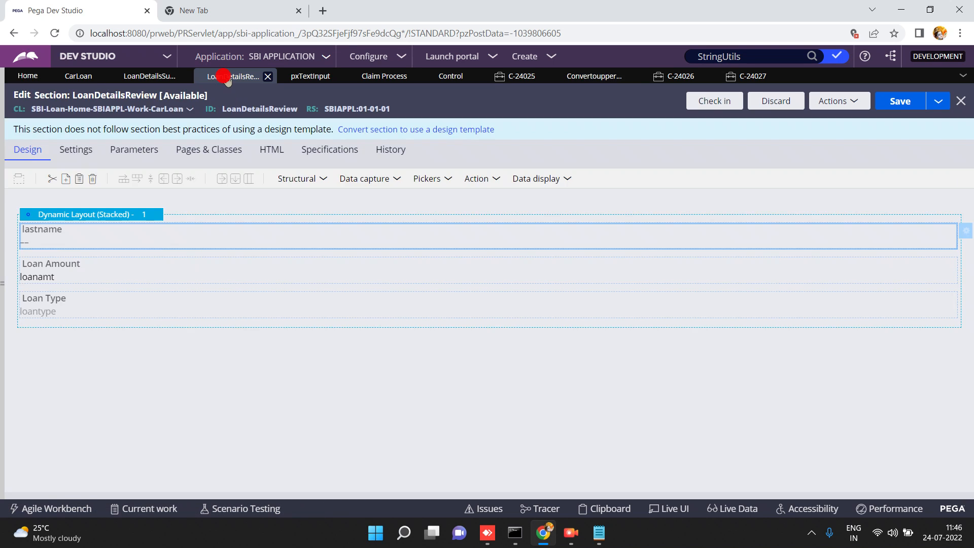
click(118, 233)
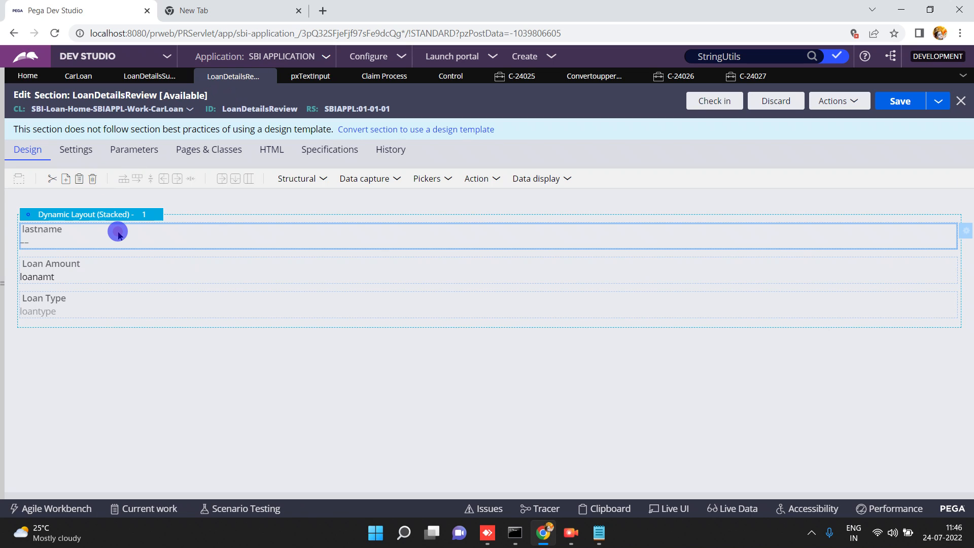
double_click(119, 235)
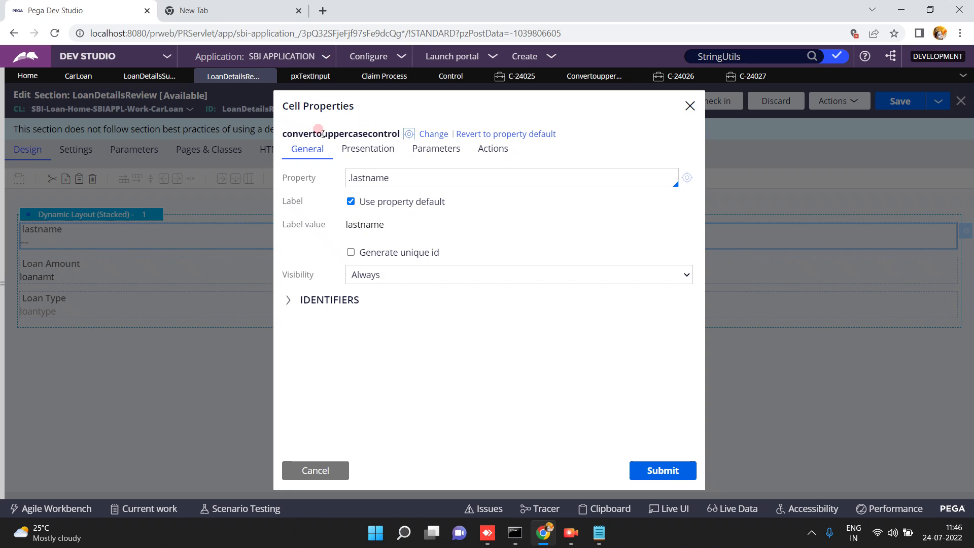
triple_click(387, 172)
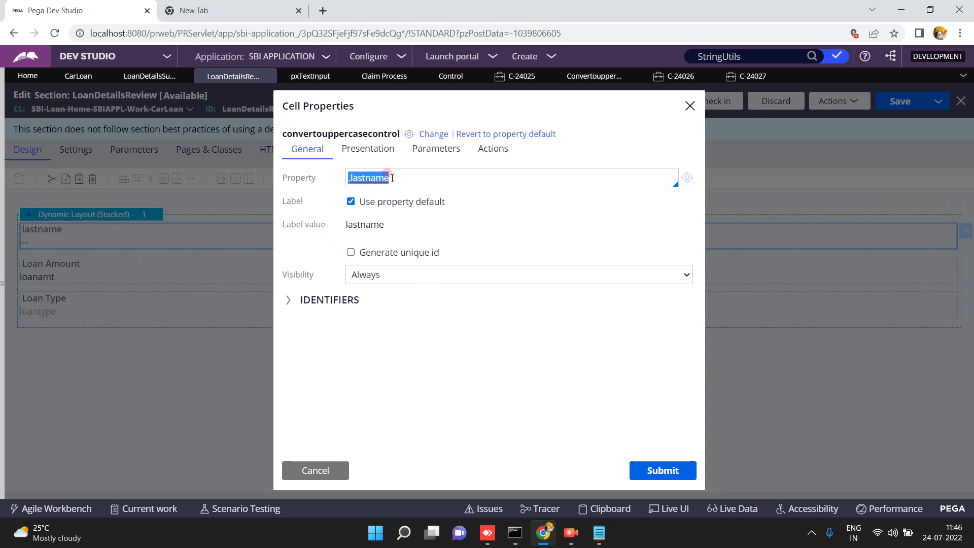
click(316, 470)
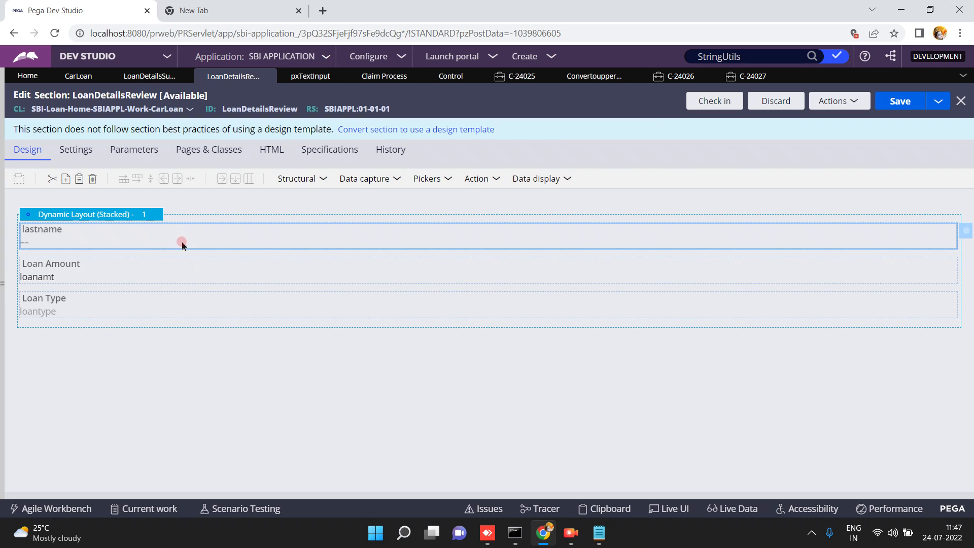
click(592, 77)
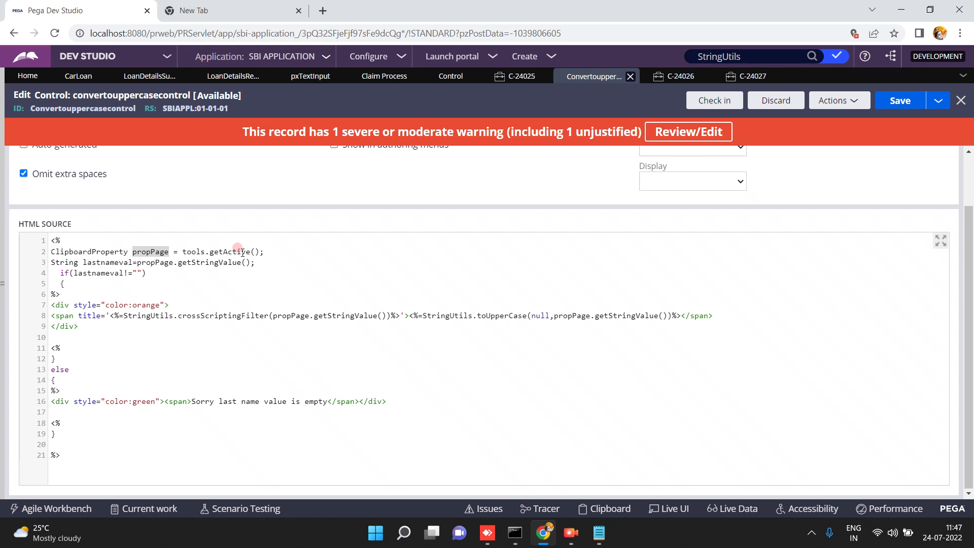
Highlight lastnameval, the orange span markup, crossScriptingFilter and propPage in the control source.
double_click(94, 274)
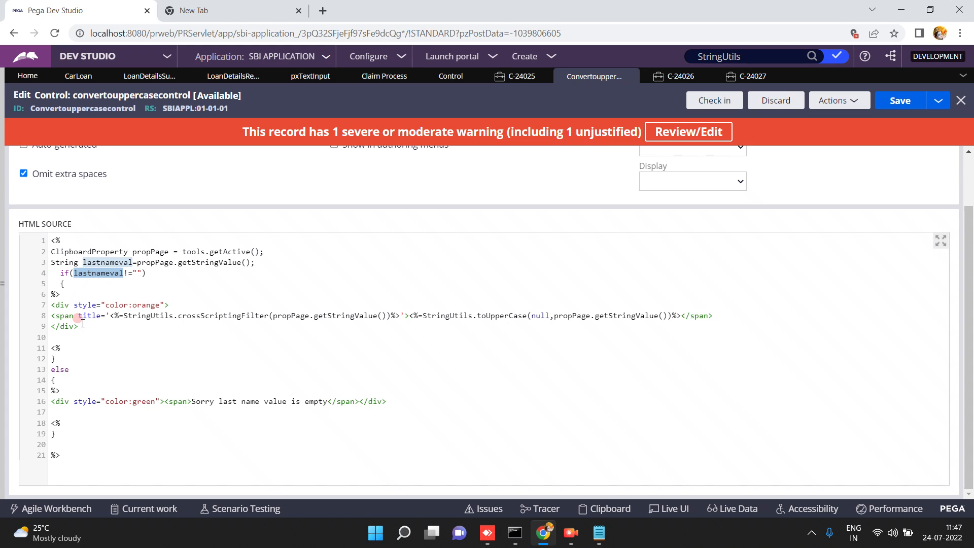
drag(80, 326, 52, 306)
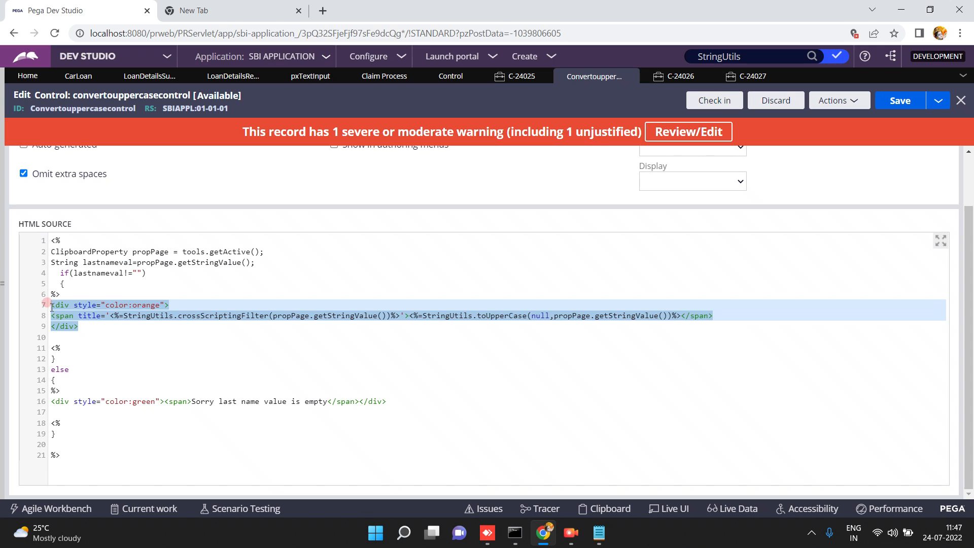
double_click(201, 311)
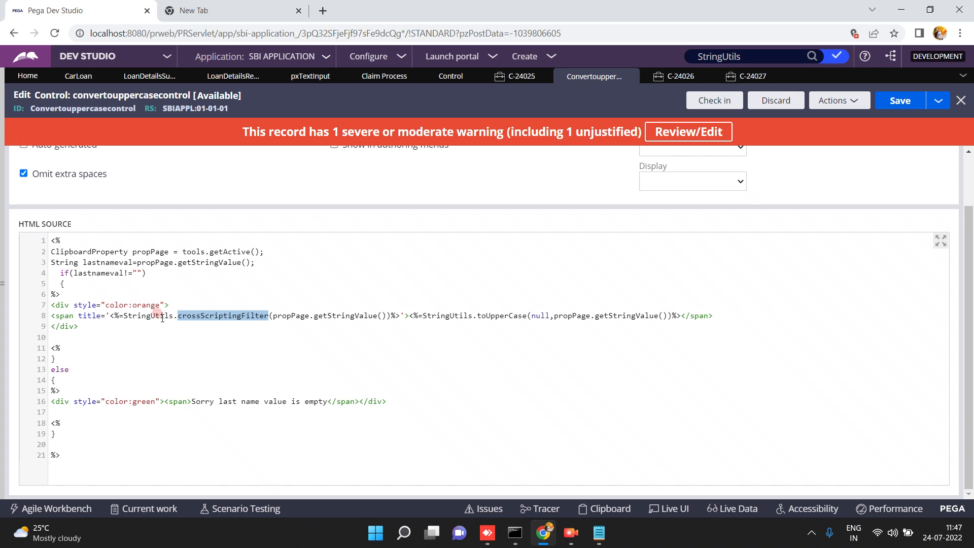
double_click(293, 316)
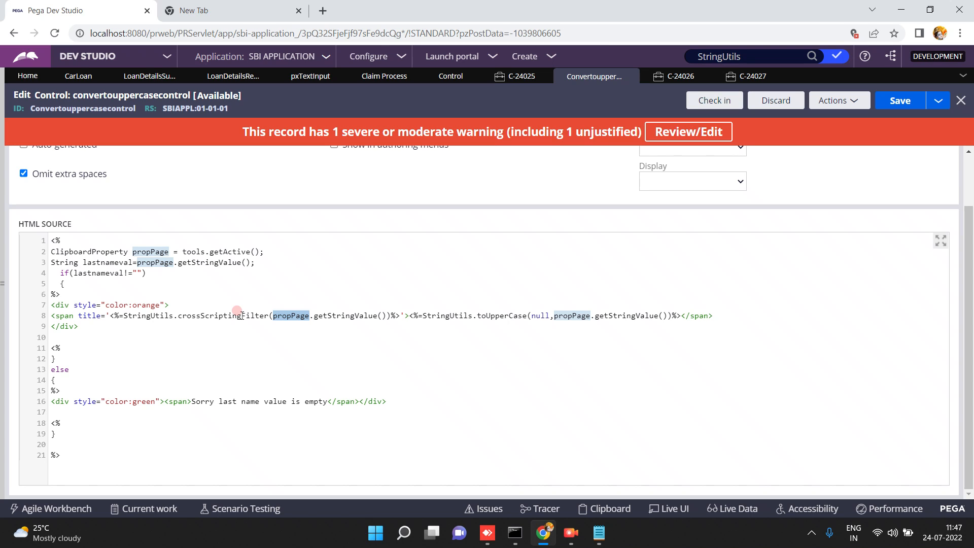
Examine the toUpperCase call, its null argument and StringUtils occurrences in the source.
double_click(496, 315)
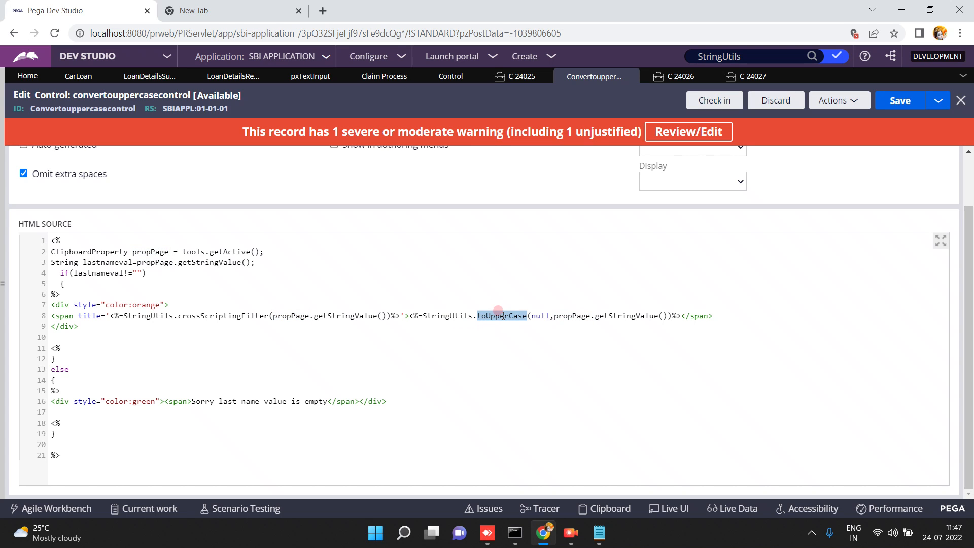
click(567, 316)
double_click(541, 316)
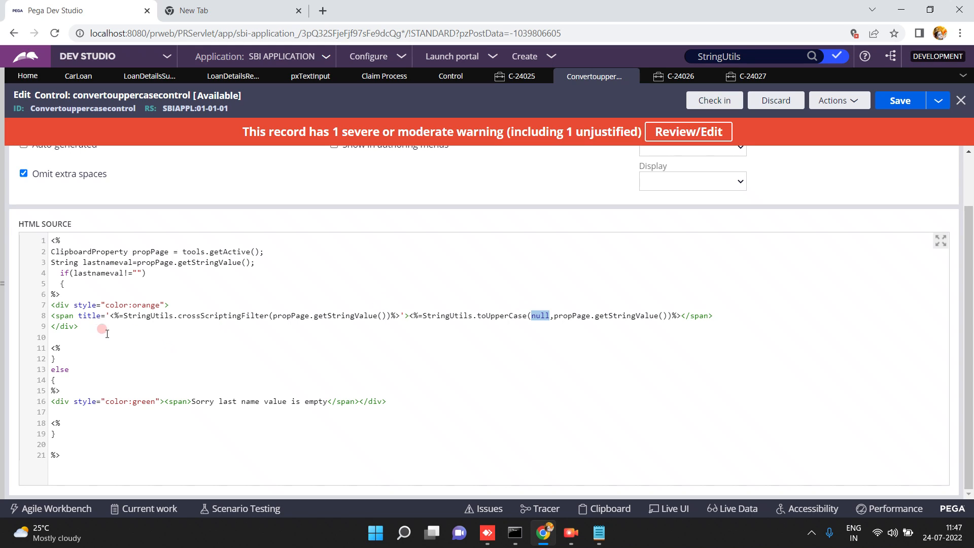
click(71, 379)
double_click(150, 315)
key(ctrl+c)
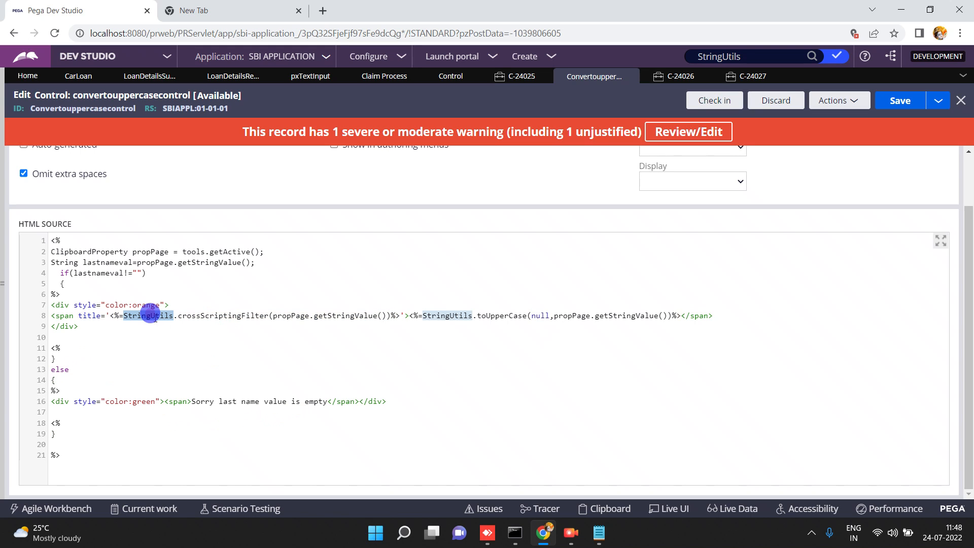
click(207, 10)
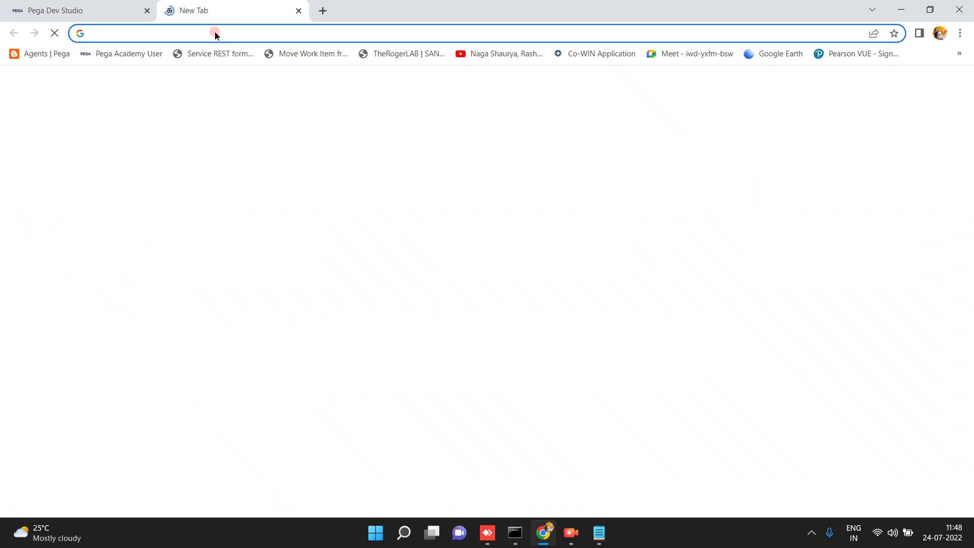
Paste StringUtils into a new browser tab, then launch Engine API from Dev Studio's help menu.
key(ctrl+v)
click(99, 10)
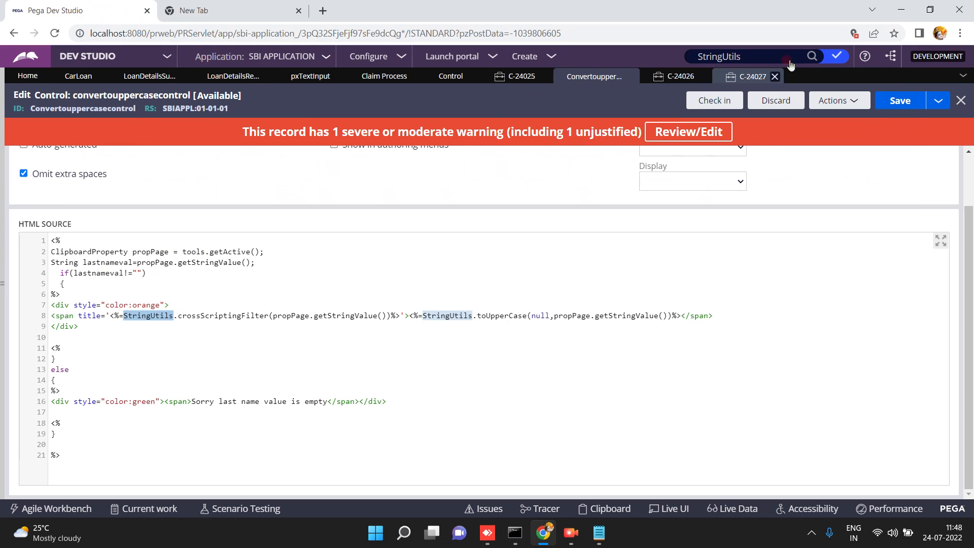
click(864, 58)
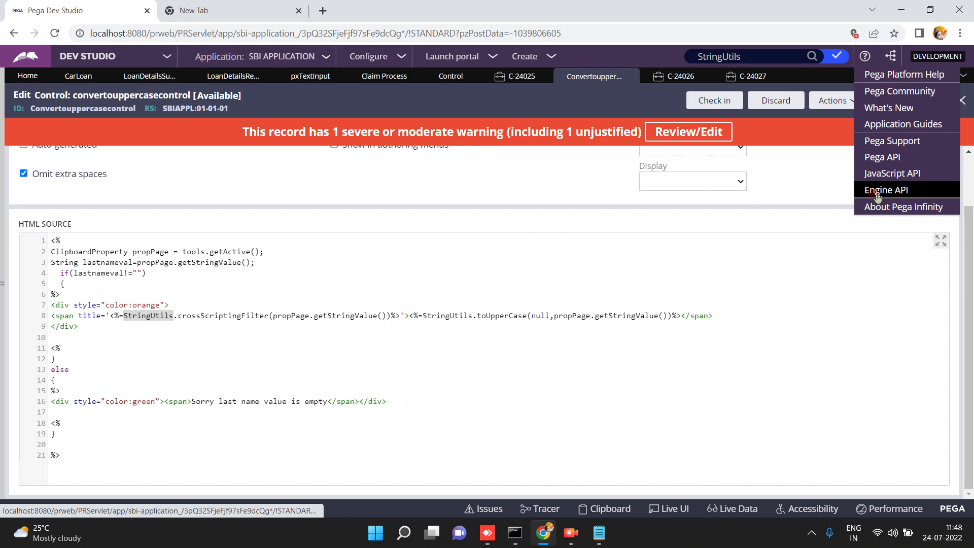
click(875, 192)
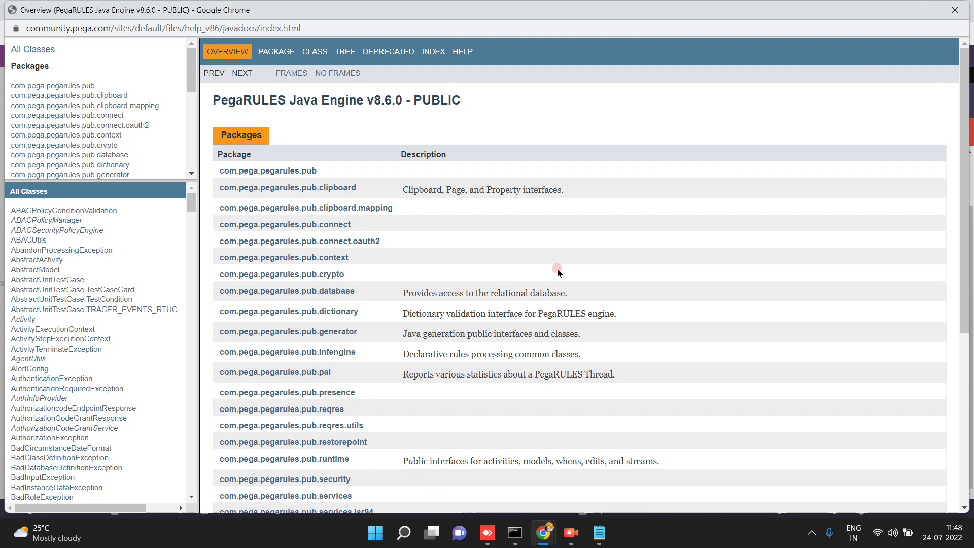
Browse the pub package's TimeCounter and PRException classes, then the clipboard, connect and context packages.
click(86, 91)
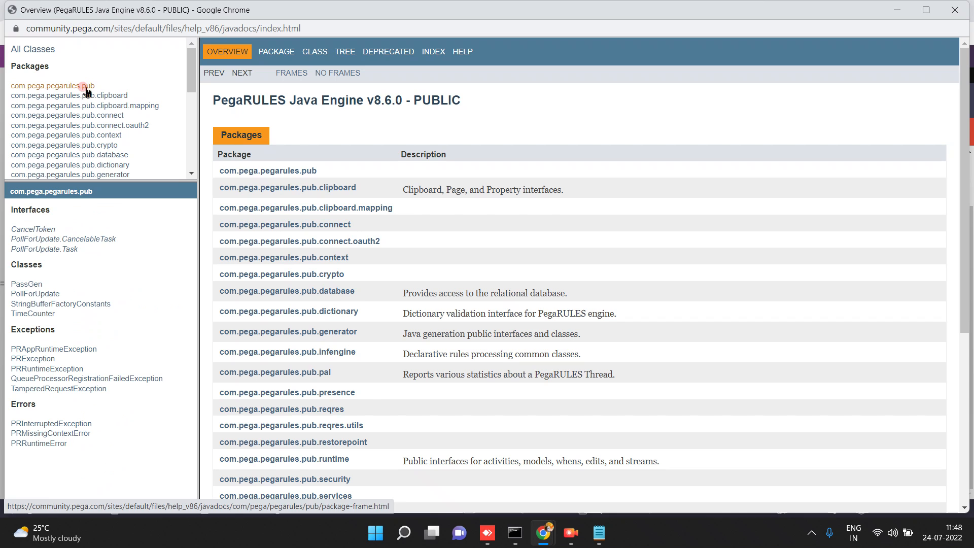
click(30, 315)
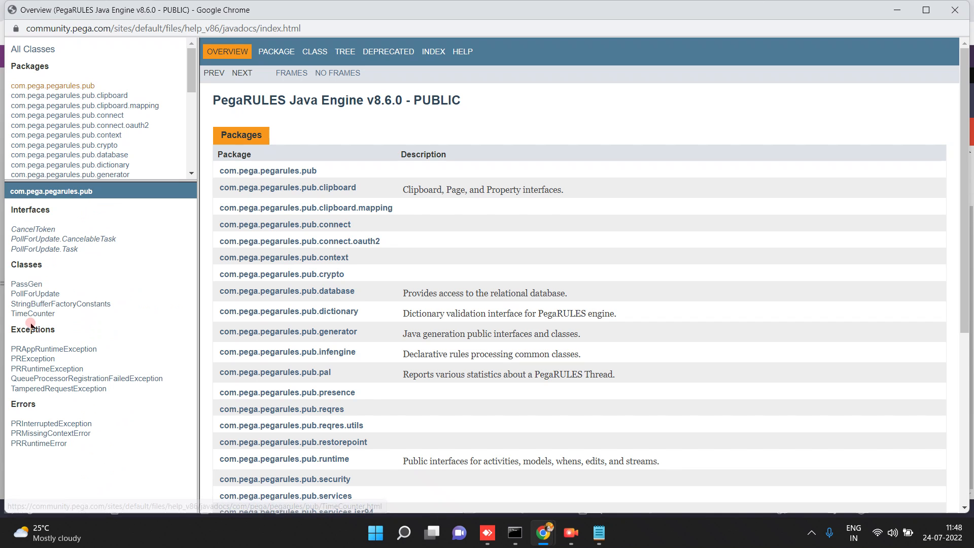
click(36, 314)
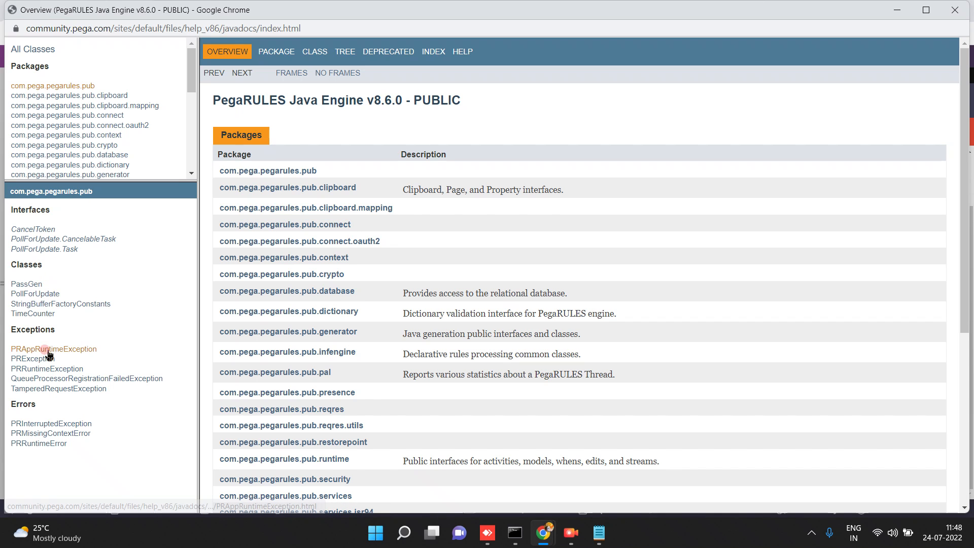
click(28, 358)
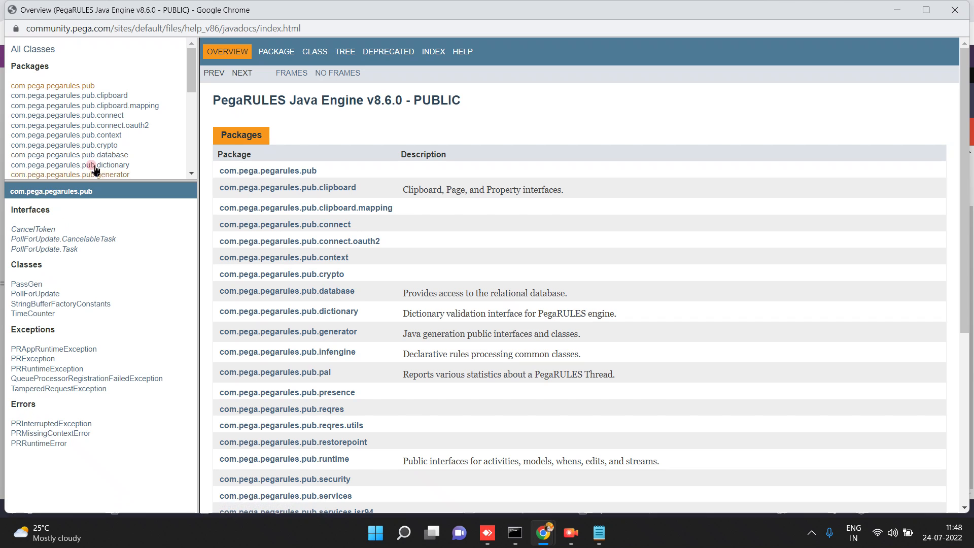
click(104, 99)
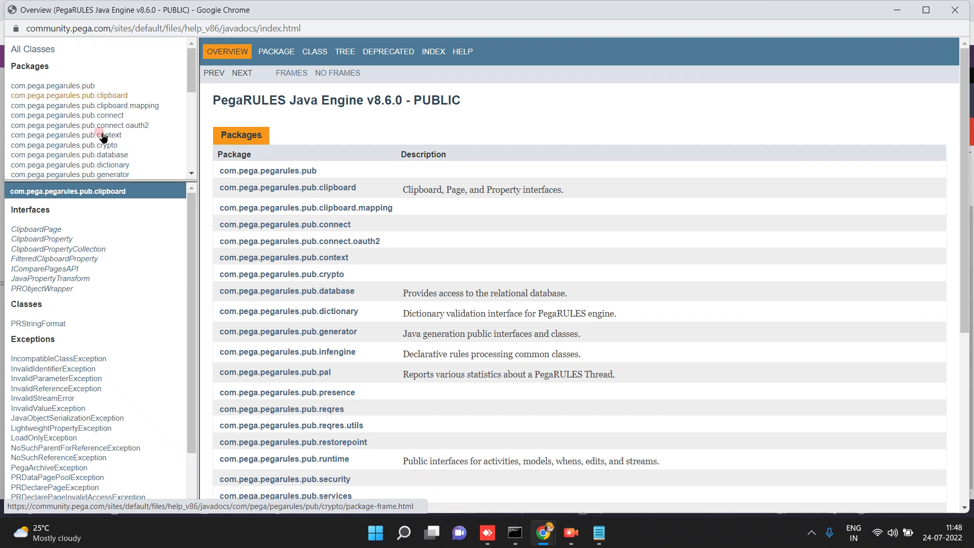
click(112, 116)
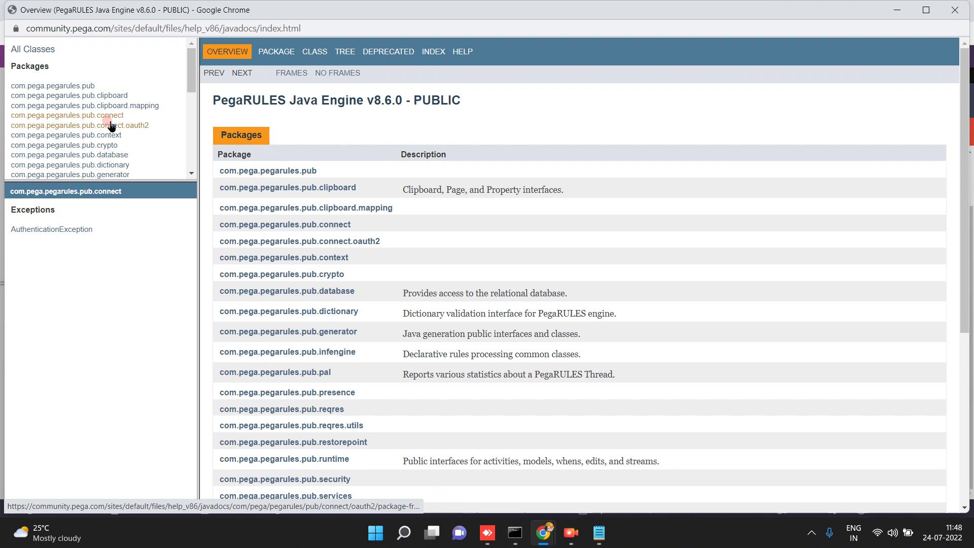
click(109, 136)
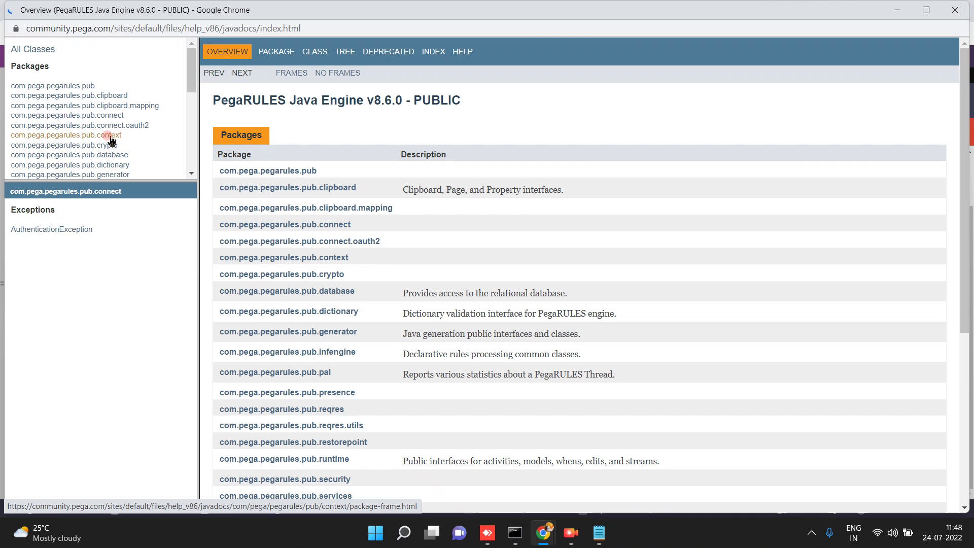
List the com.pega.pegarules.pub.runtime interfaces, then go back to the Dev Studio window.
click(191, 443)
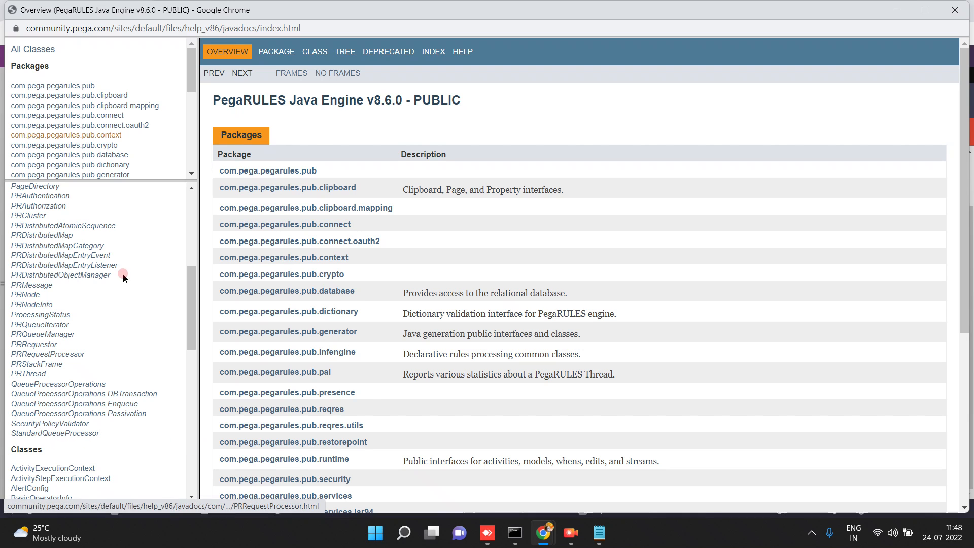
click(192, 175)
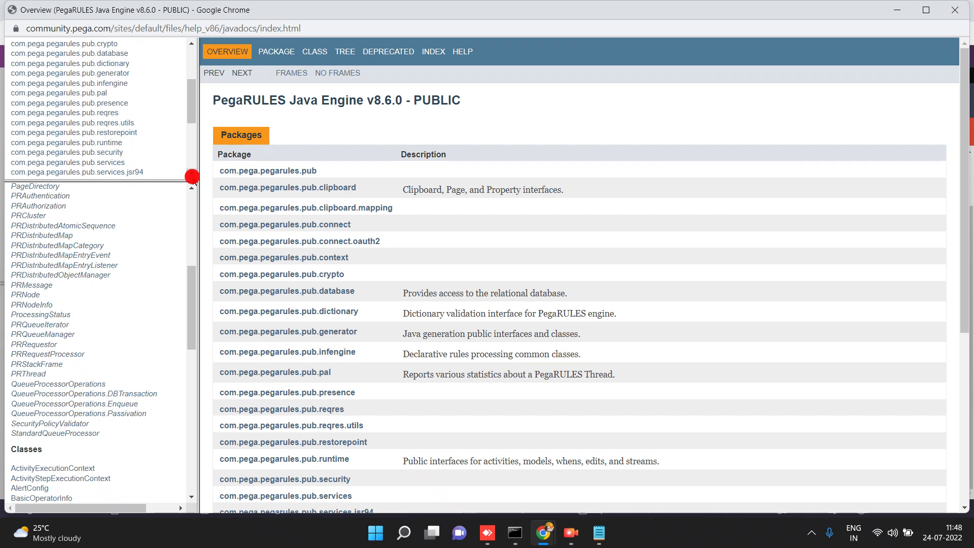
click(191, 175)
click(113, 120)
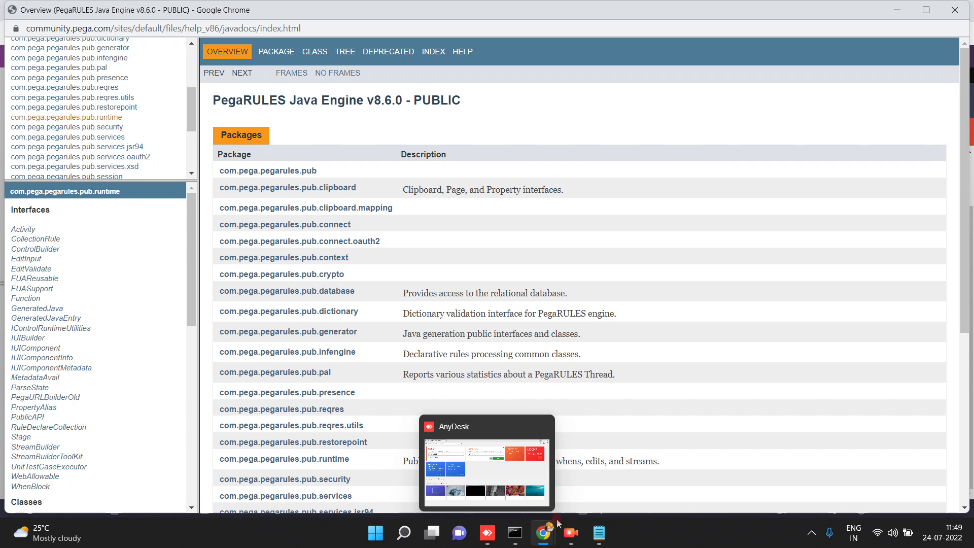
mouse_move(552, 527)
click(475, 477)
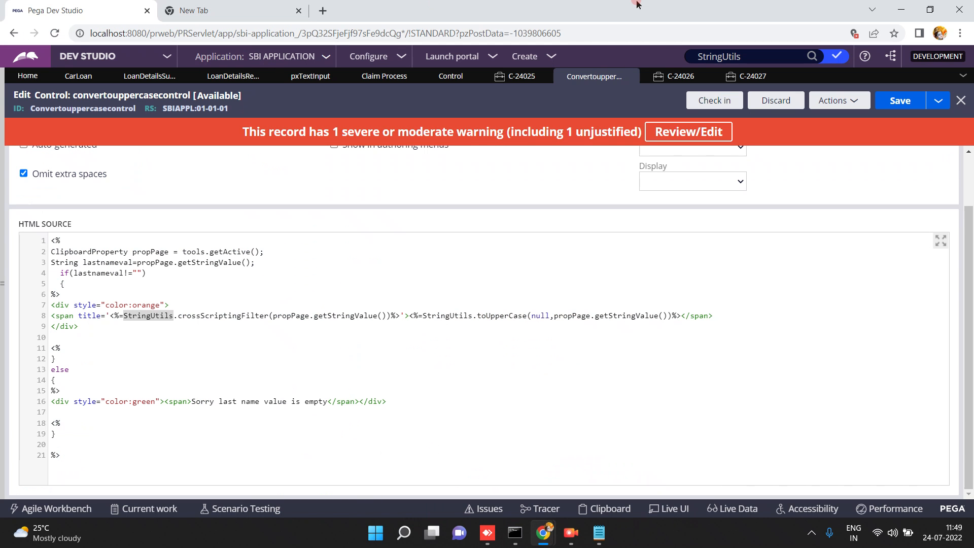
Google 'StringUtils in pega' and scroll through the PegaRULES StringUtils results.
click(248, 8)
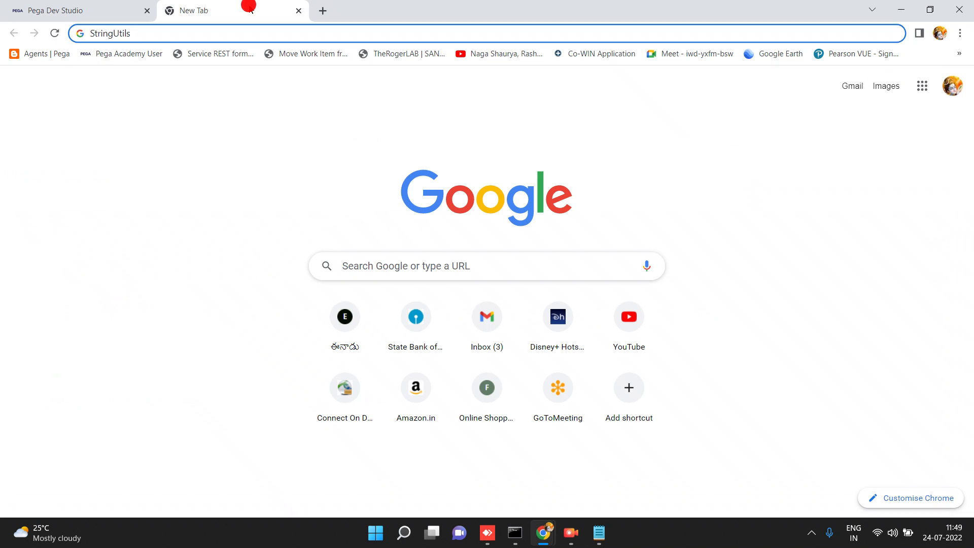
text(in pega)
key(Return)
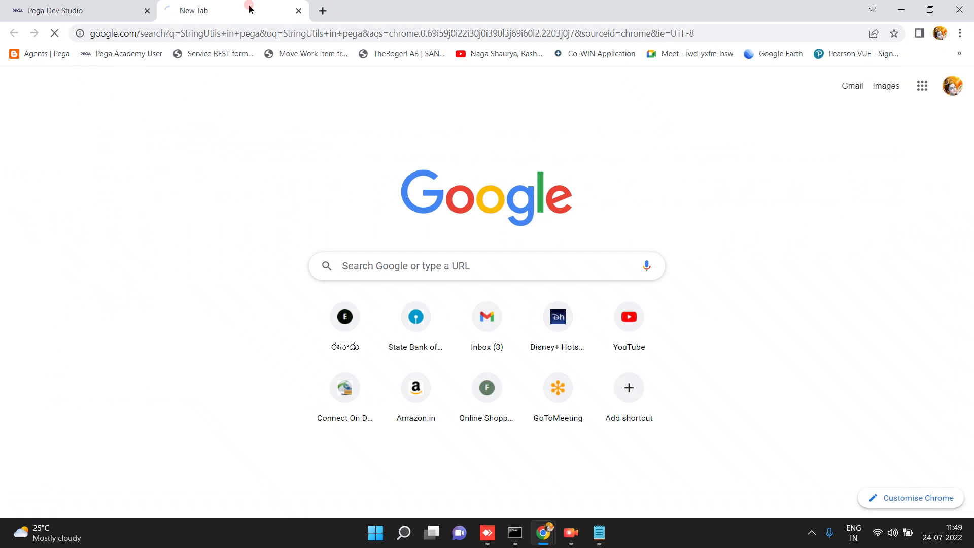
scroll(47, 242, down, 1)
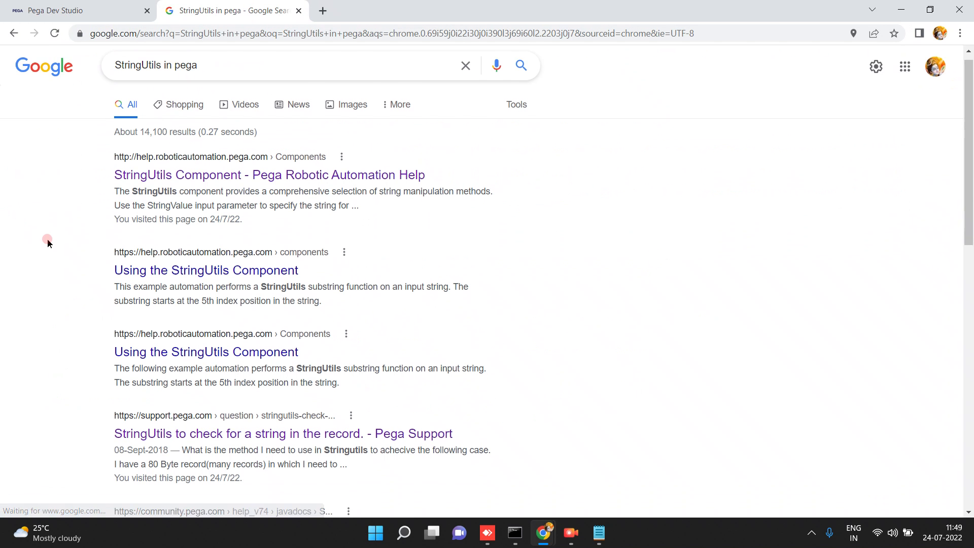
scroll(47, 242, down, 5)
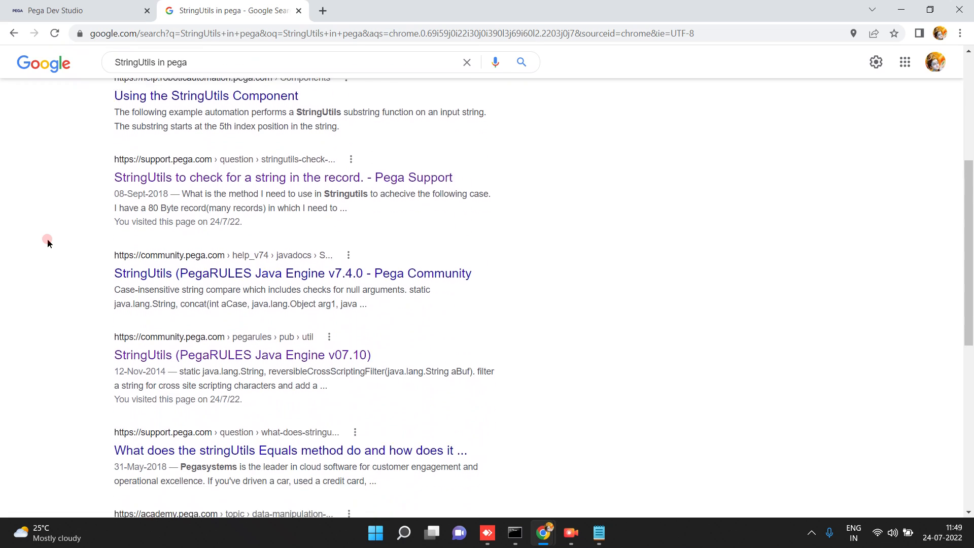
scroll(47, 243, down, 3)
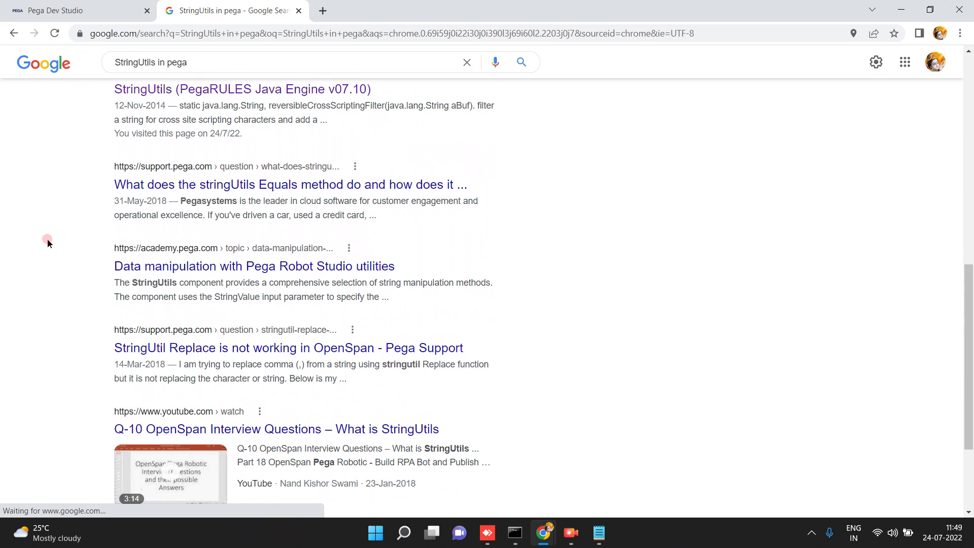
scroll(47, 242, up, 1)
scroll(47, 243, down, 3)
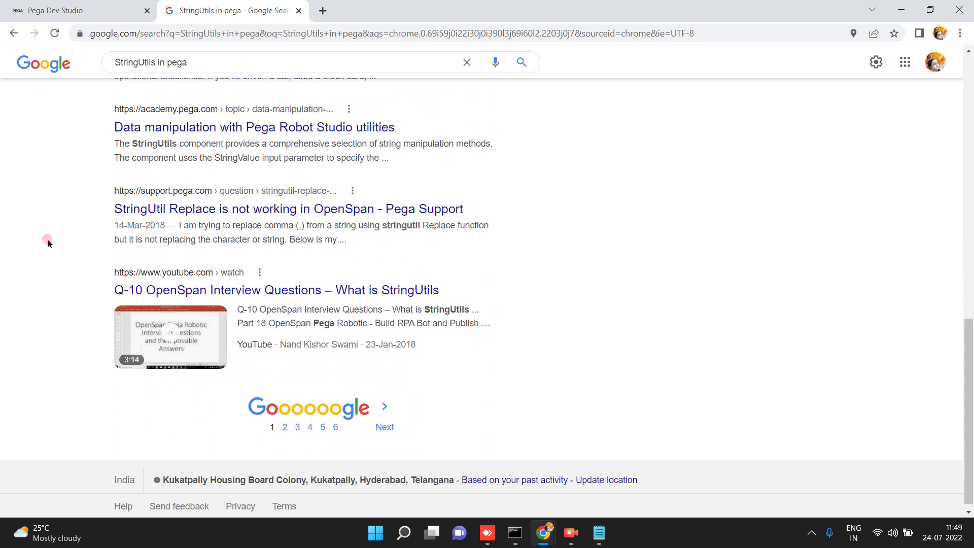
scroll(47, 242, up, 7)
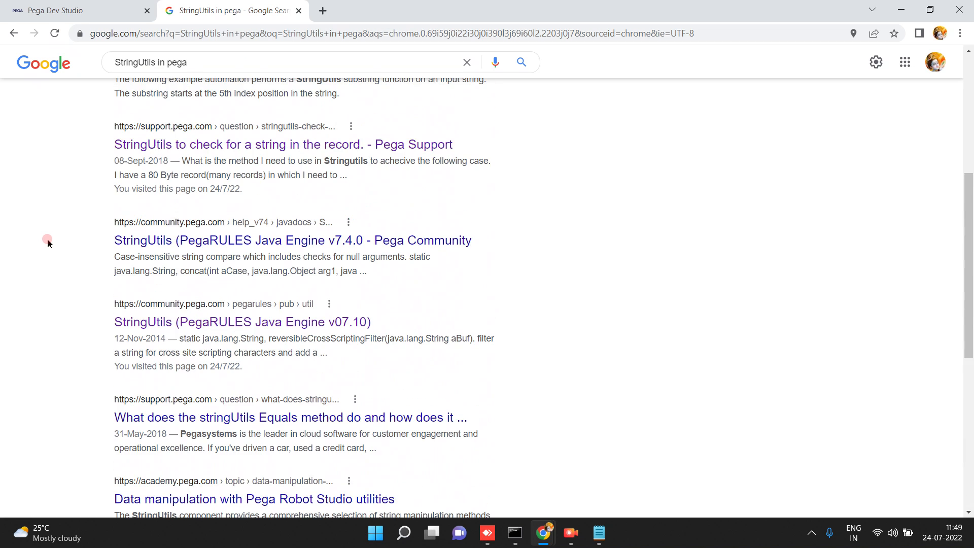
scroll(47, 243, up, 1)
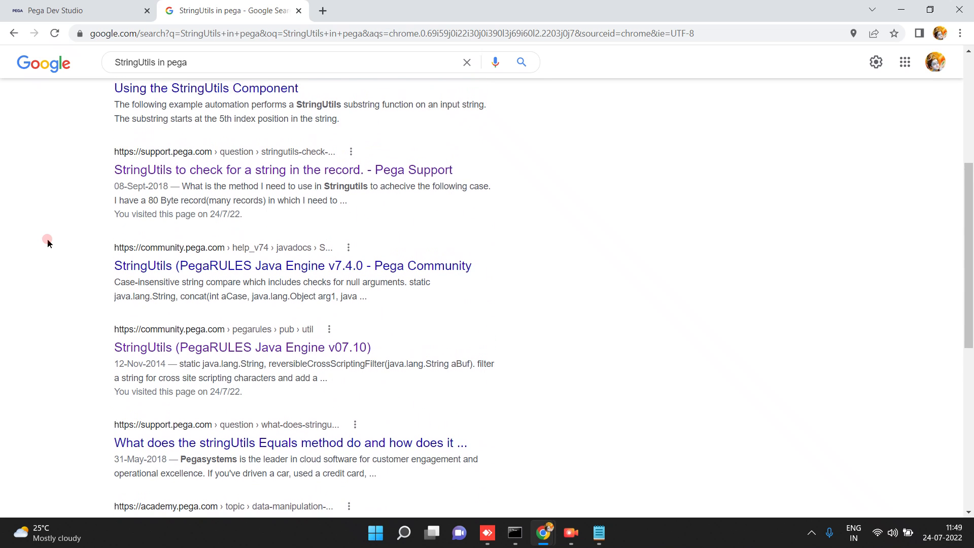
scroll(47, 243, up, 1)
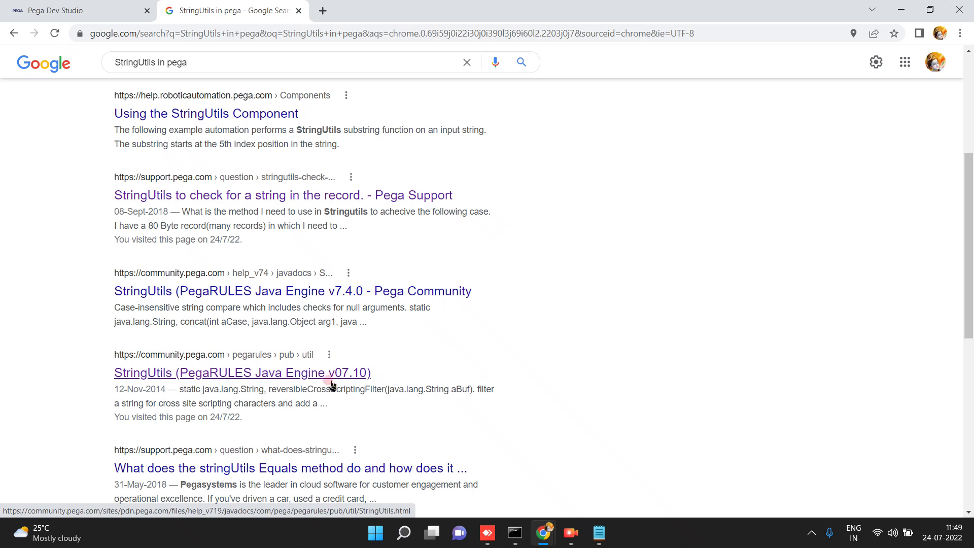
click(99, 11)
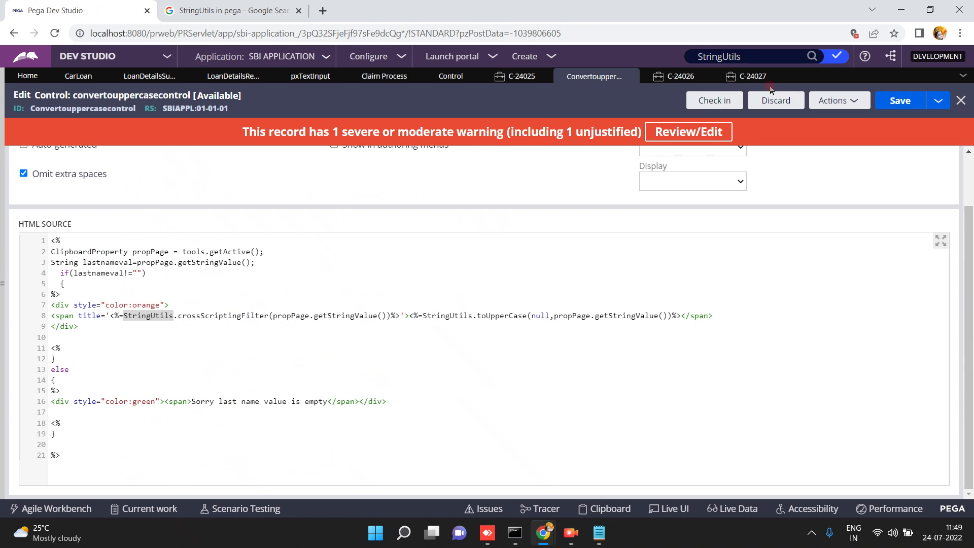
Open the 'StringUtils (PegaRULES Java Engine v7.4.0 - Pega Community)' search result.
click(195, 11)
click(301, 293)
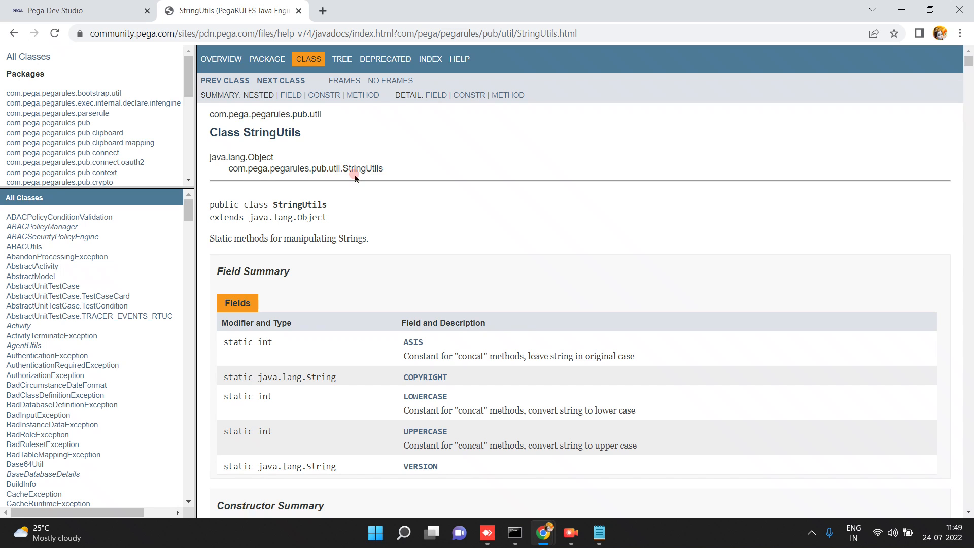
In the v8.6.0 Javadoc window, show com.pega.pegarules.pub contents, then return to the StringUtils page.
mouse_move(543, 546)
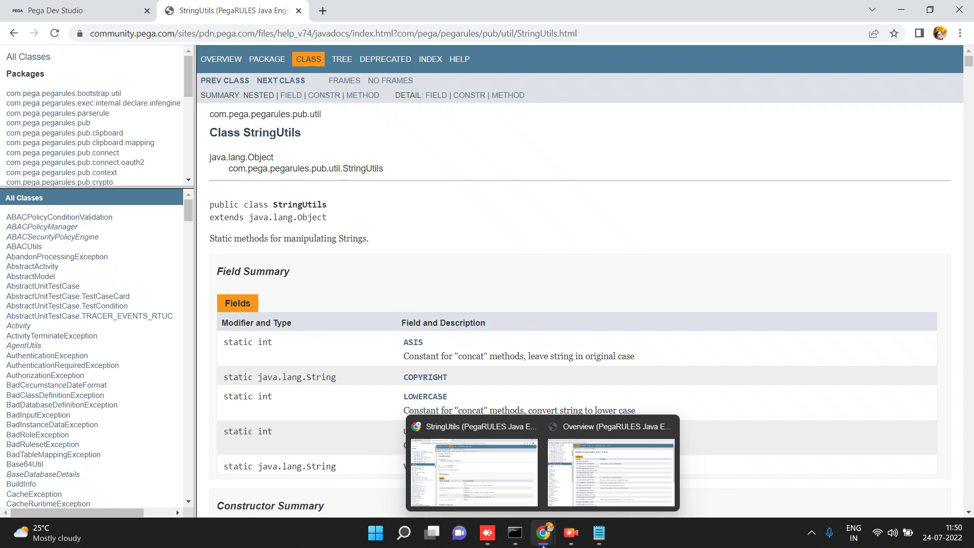
click(572, 502)
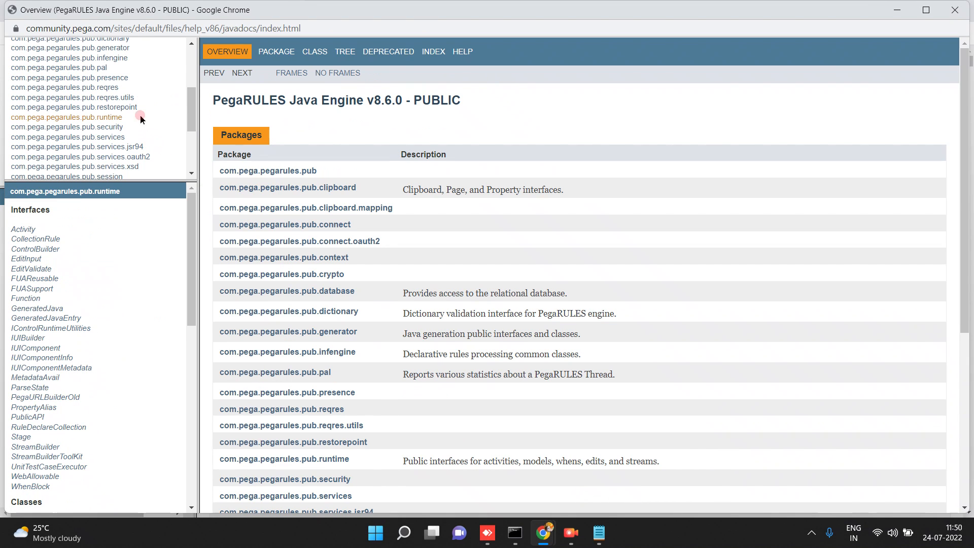
click(191, 44)
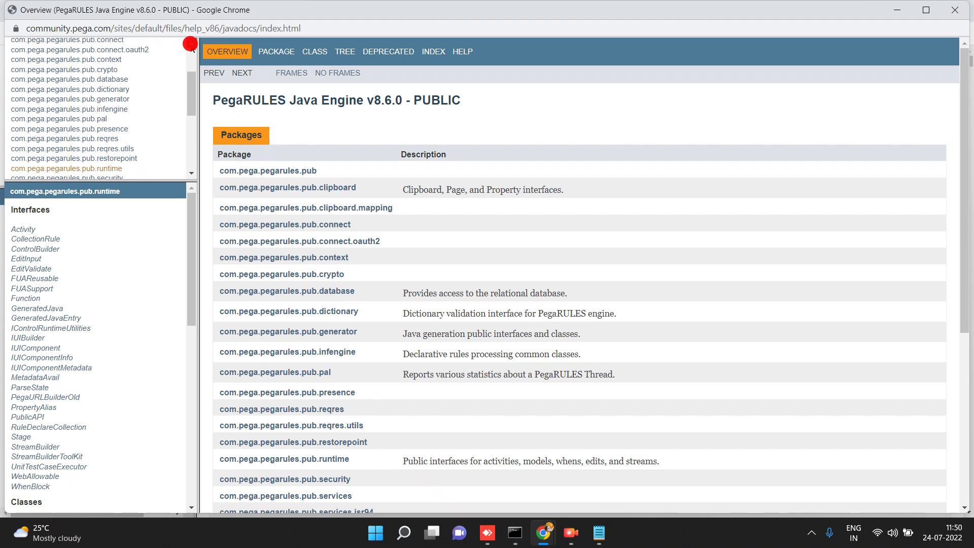
click(191, 44)
click(191, 44)
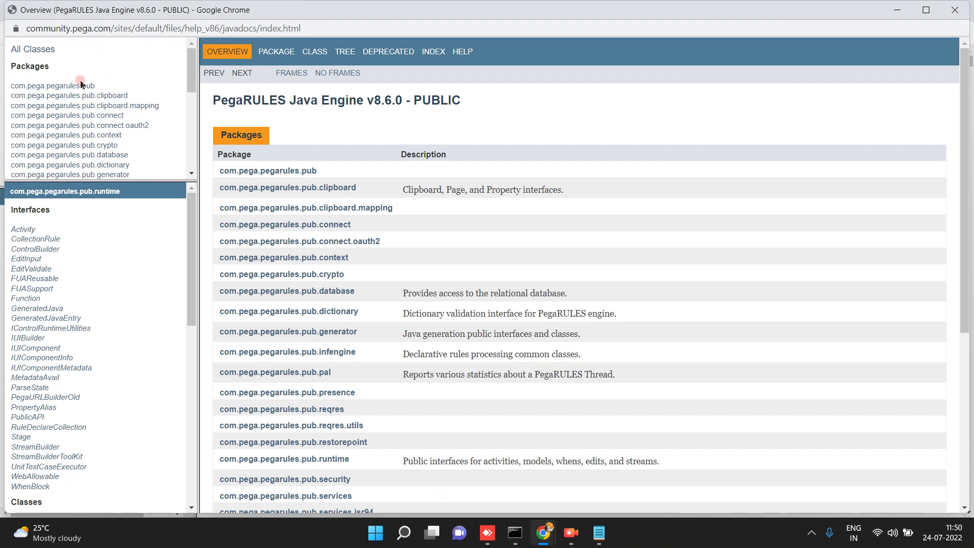
click(78, 85)
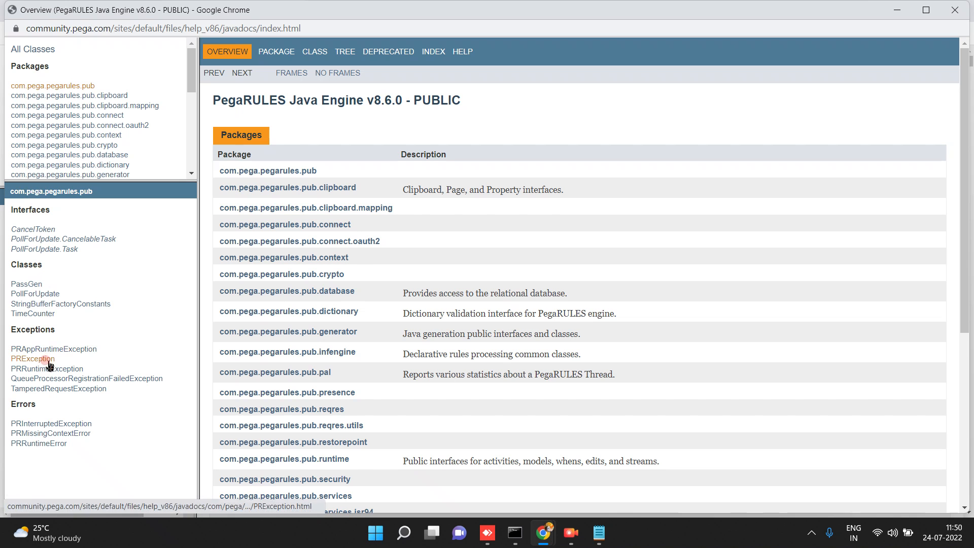
mouse_move(547, 533)
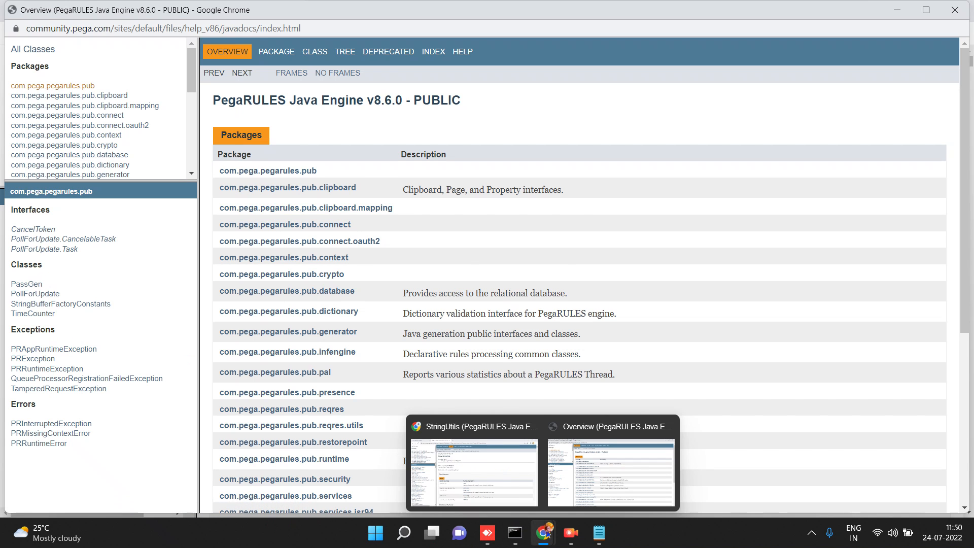
click(494, 473)
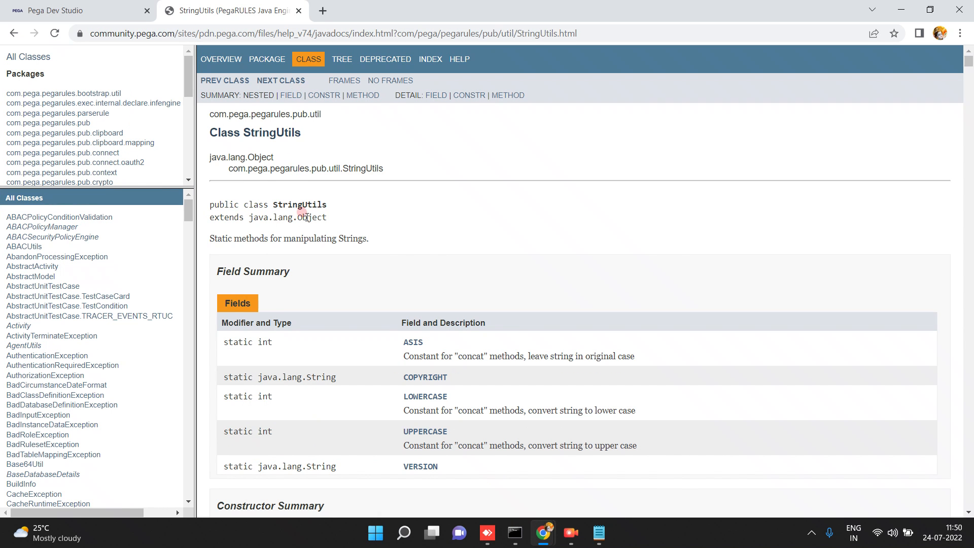
Select the StringUtils class name in the class declaration on the Javadoc page.
double_click(293, 203)
triple_click(299, 204)
double_click(299, 204)
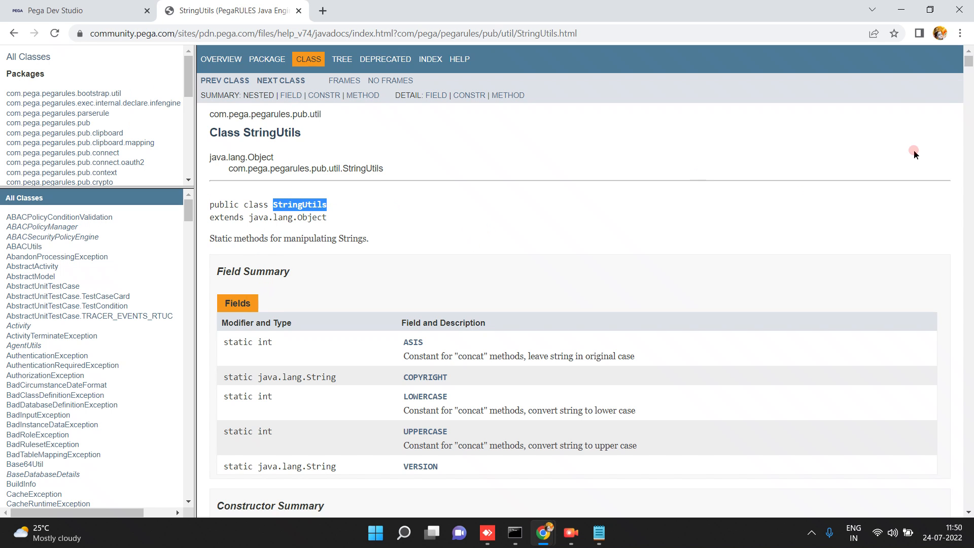
drag(966, 63, 969, 90)
Find 'cros' then 'toupper' on the StringUtils page, then scroll back to the top.
key(ctrl+f)
text(c)
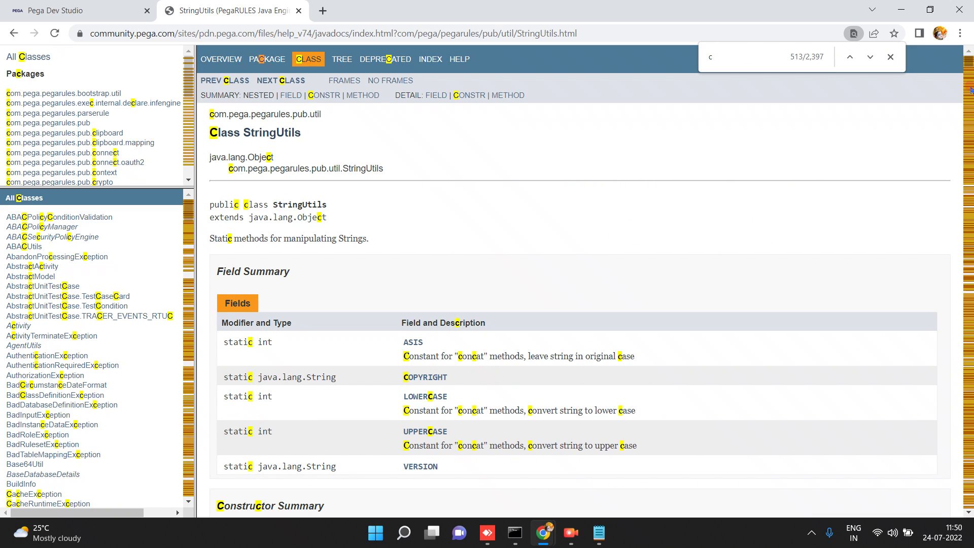
text(ros)
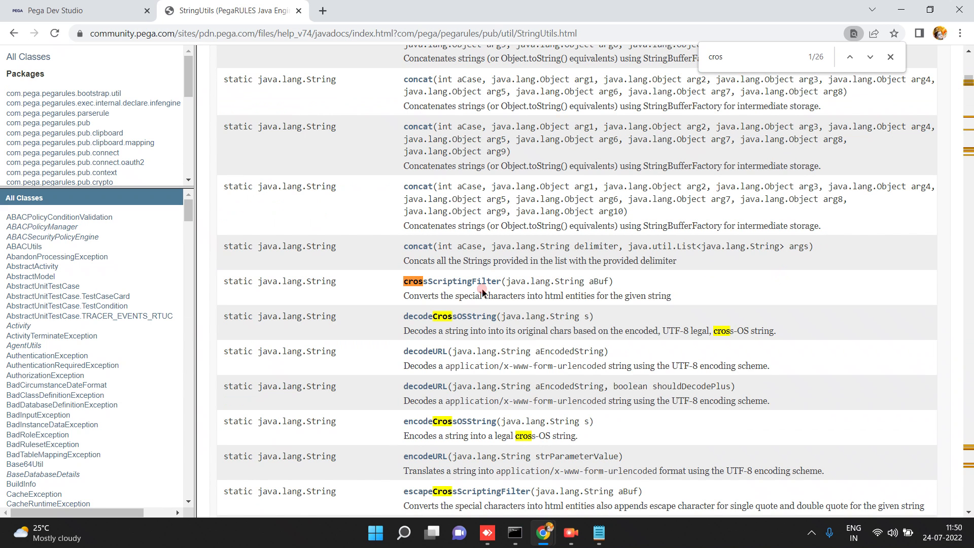
double_click(728, 53)
text(toupper)
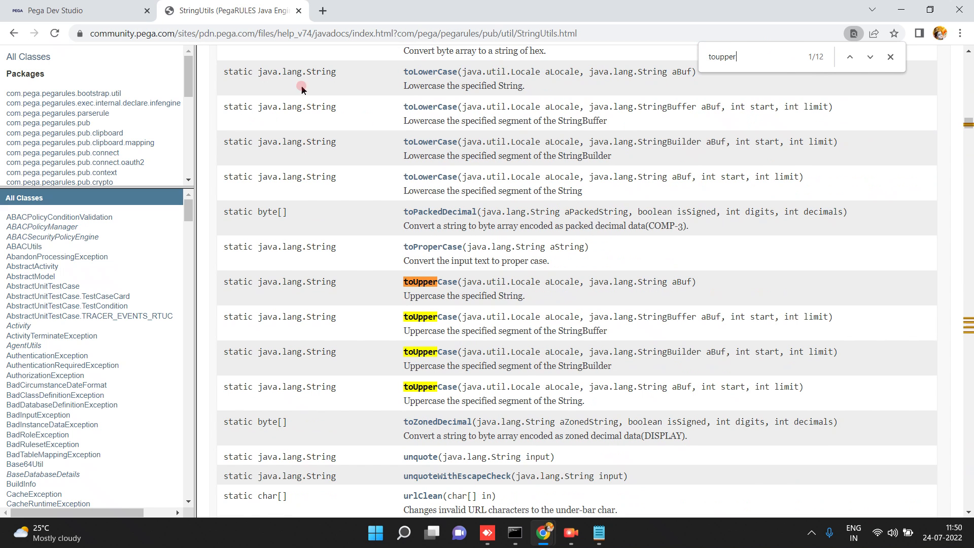
click(968, 74)
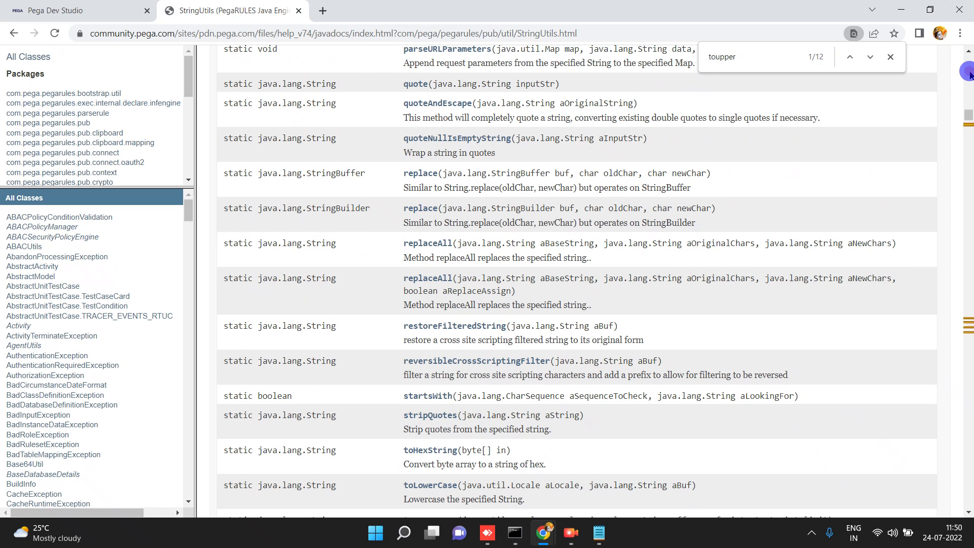
drag(968, 112, 971, 57)
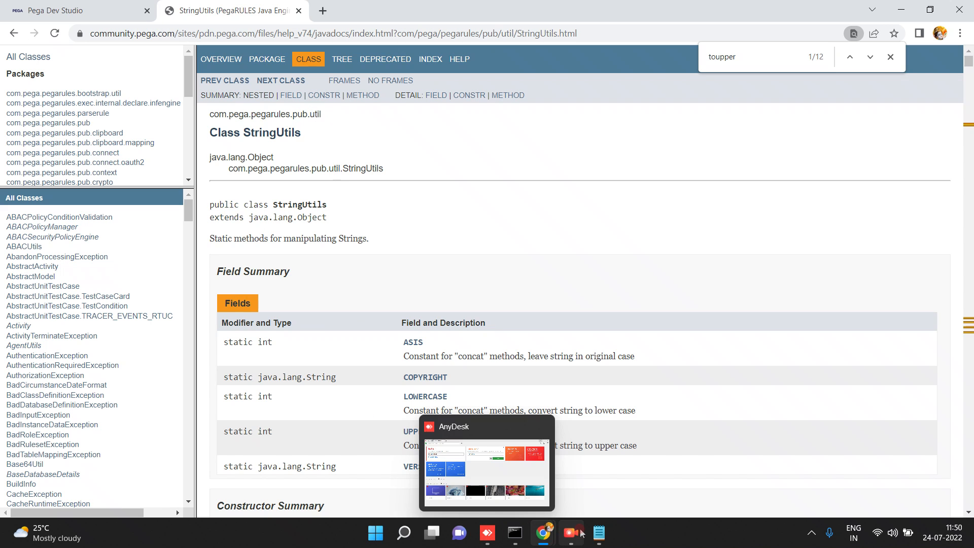
In the v8.6.0 Javadoc window, scroll the package list and open com.pega.pegarules.pub.util.
click(605, 486)
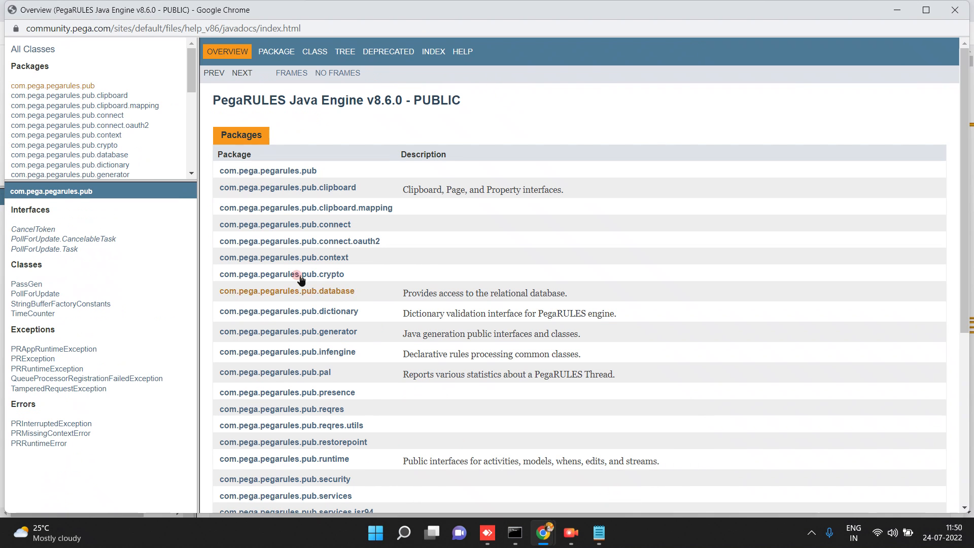
click(191, 173)
click(191, 175)
click(191, 175)
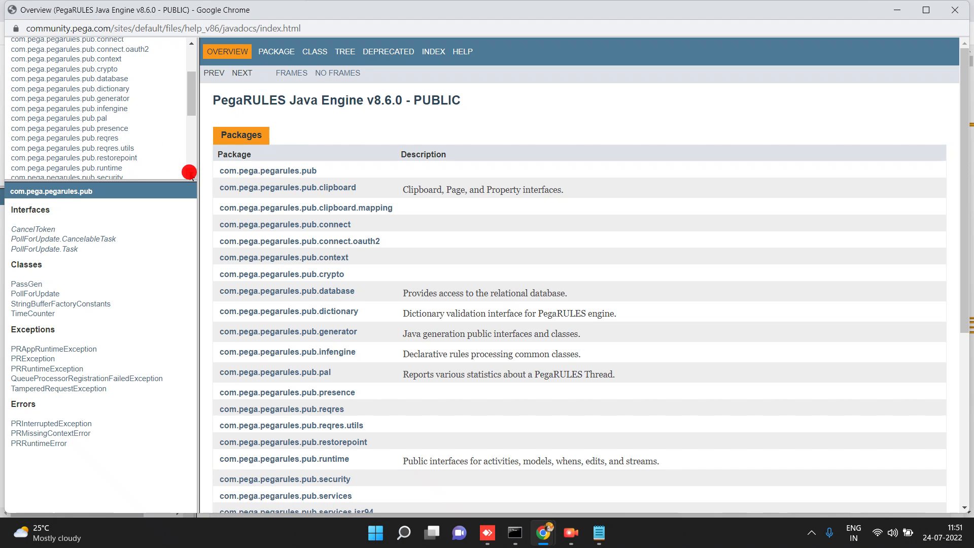
click(190, 175)
click(191, 175)
click(191, 175)
click(191, 174)
click(190, 175)
click(190, 175)
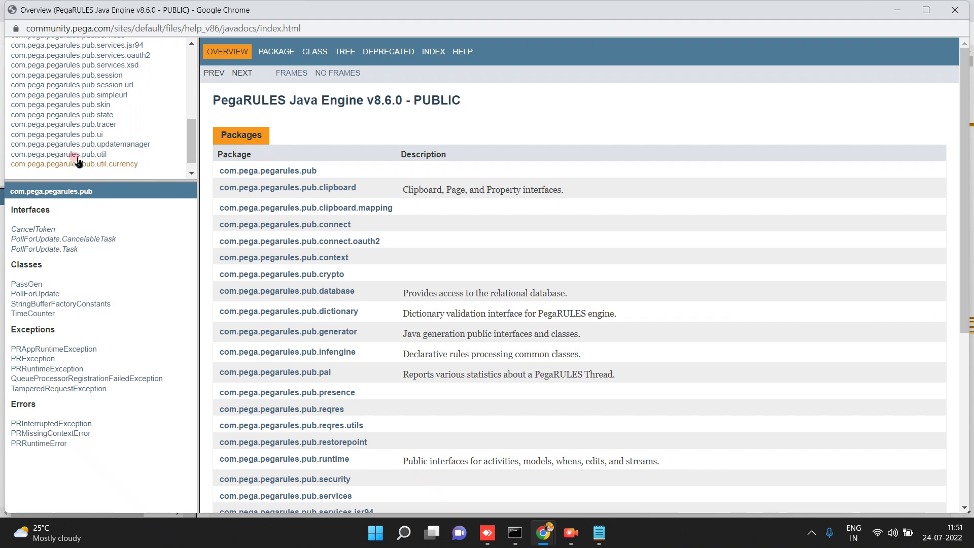
click(60, 153)
Scroll the pub.util class list, open StringUtils, then minimize the Javadoc window.
click(49, 378)
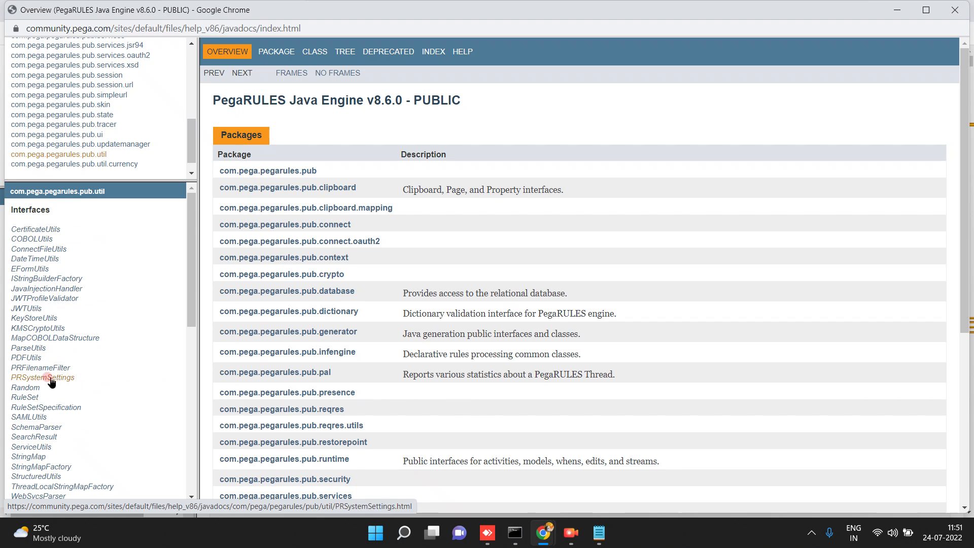
click(35, 454)
click(34, 468)
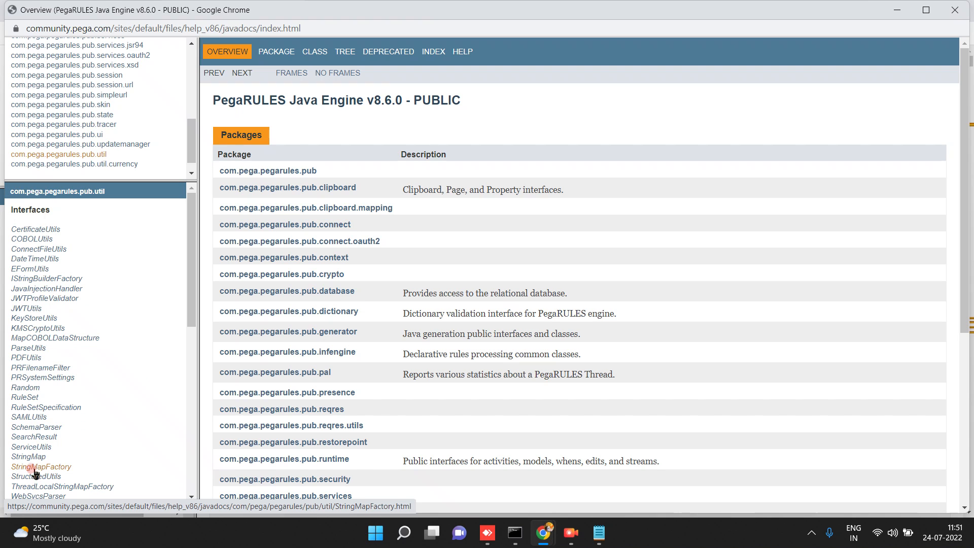
click(189, 478)
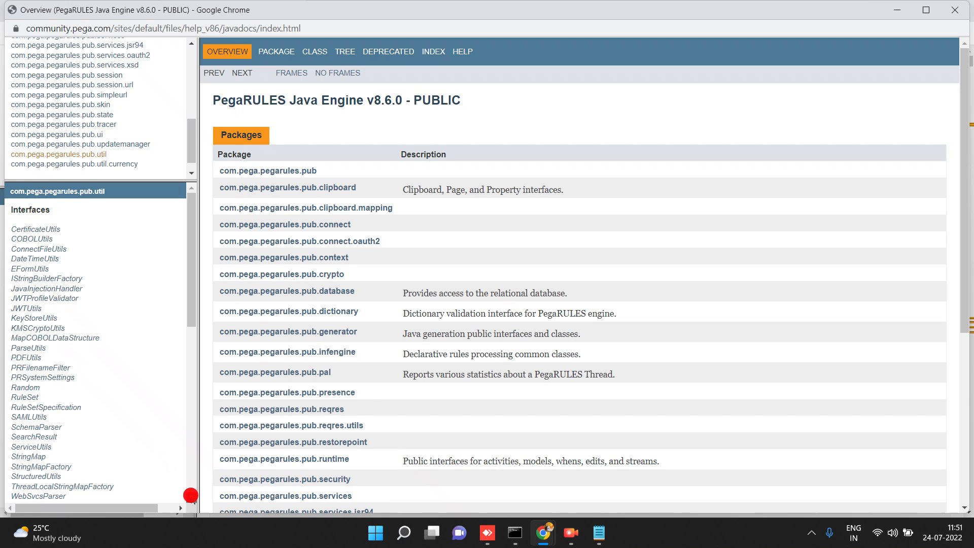
click(191, 499)
click(191, 495)
click(191, 496)
click(191, 495)
click(191, 495)
click(190, 495)
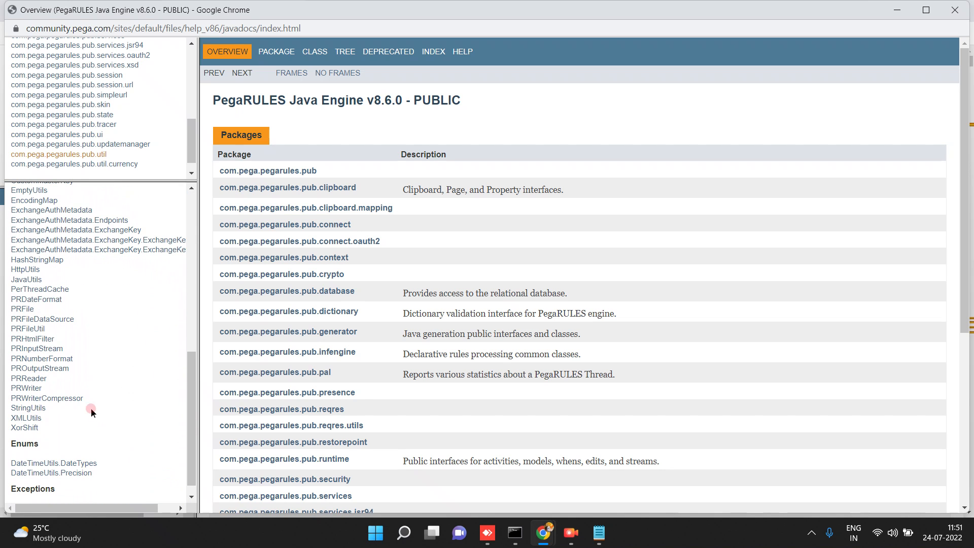
click(30, 409)
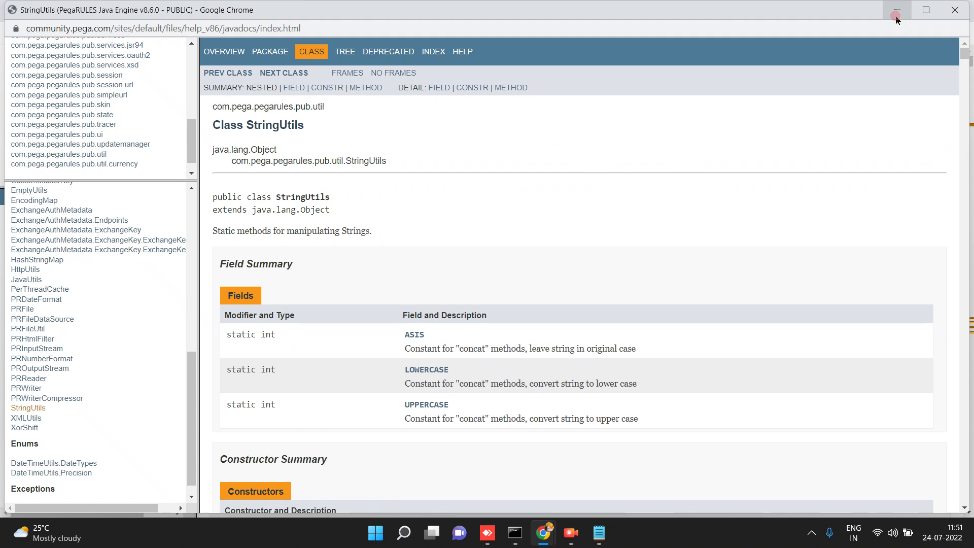
click(896, 11)
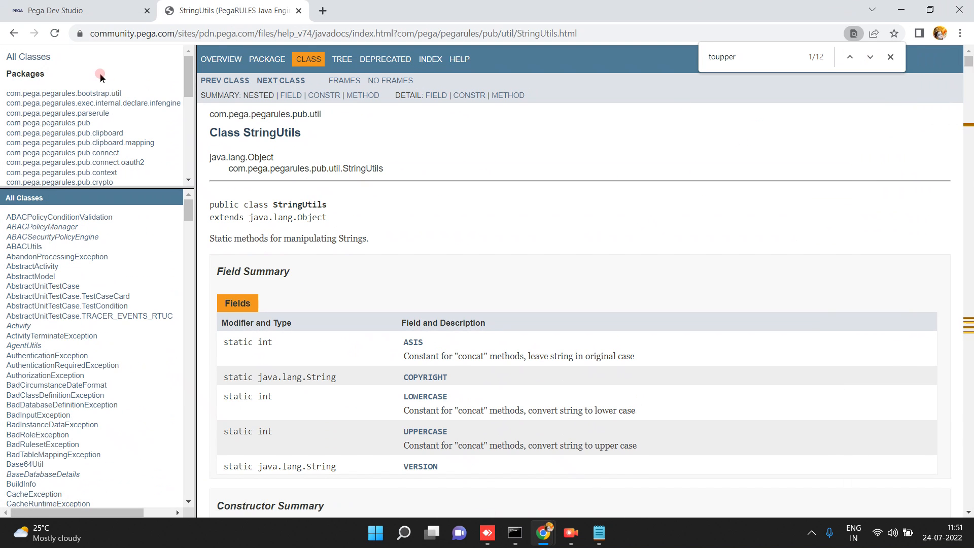
Return to Pega Dev Studio, showing the convertouppercasecontrol HTML source.
click(101, 19)
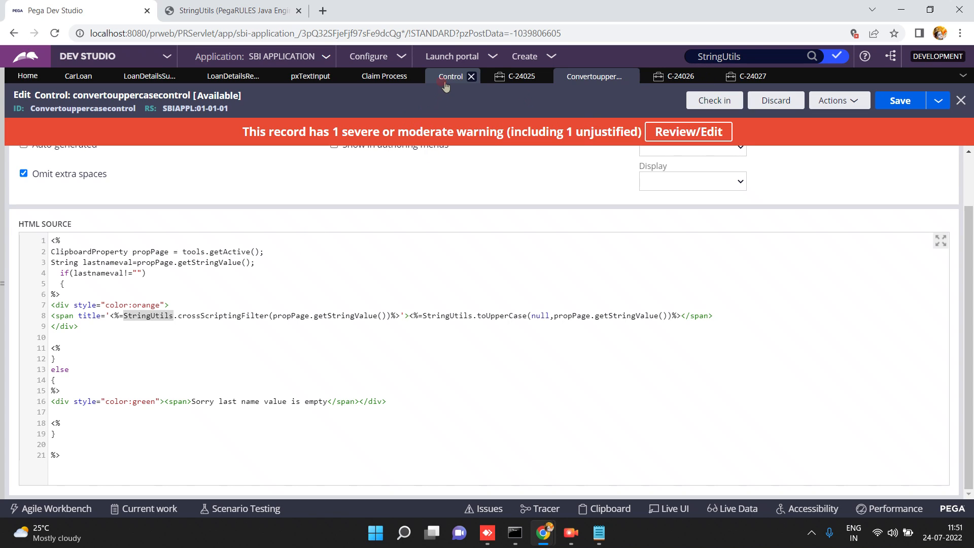
In LoanDetailsReview, change the lastname cell's control to the custom WorkStatus control.
click(228, 77)
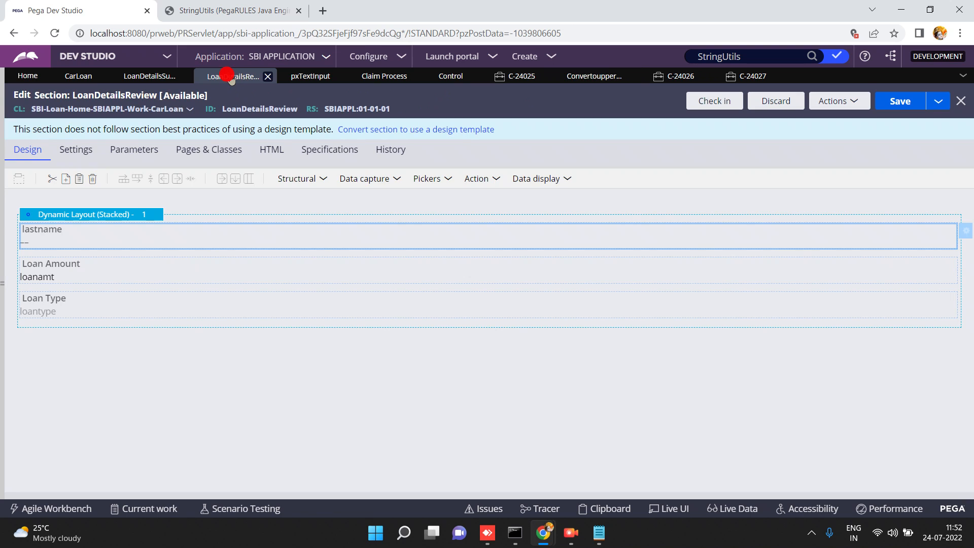
double_click(129, 240)
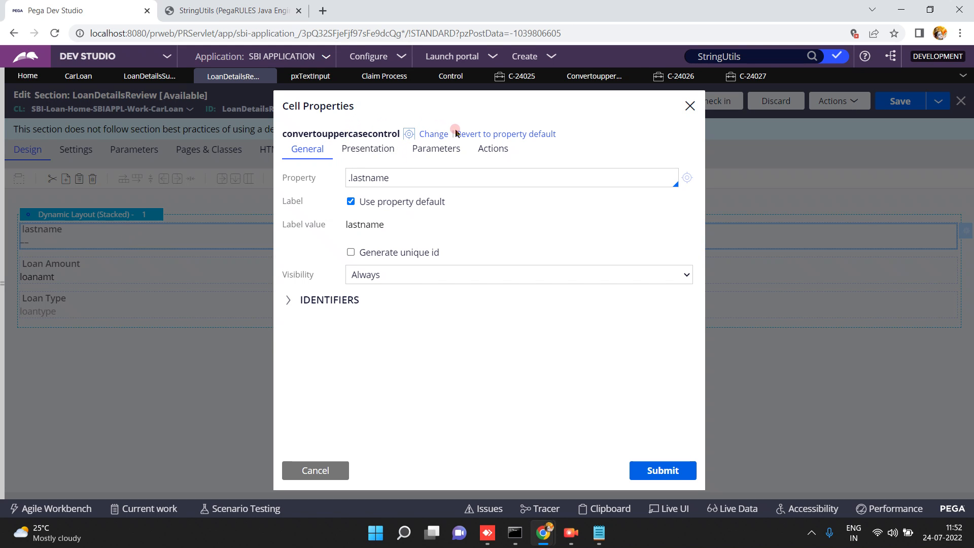
click(430, 135)
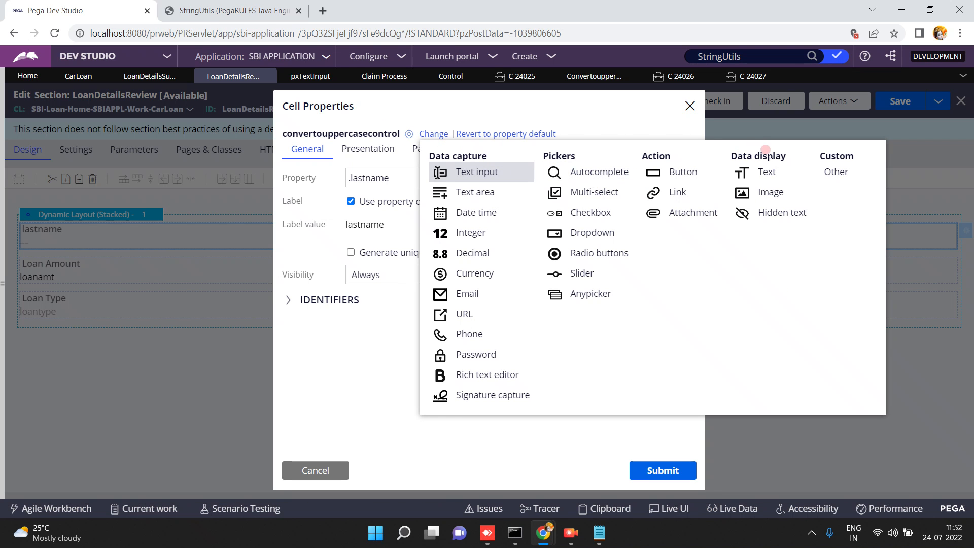
click(831, 175)
click(449, 137)
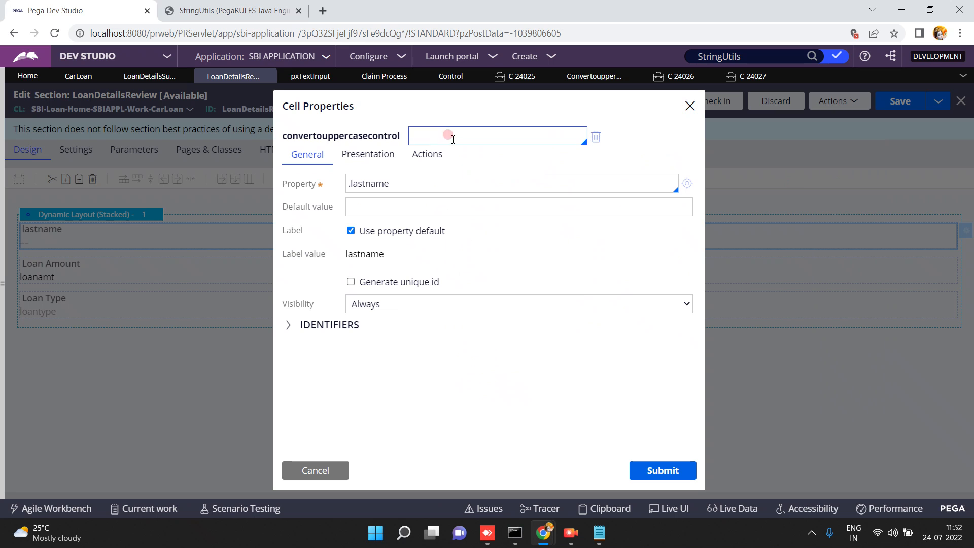
text(works)
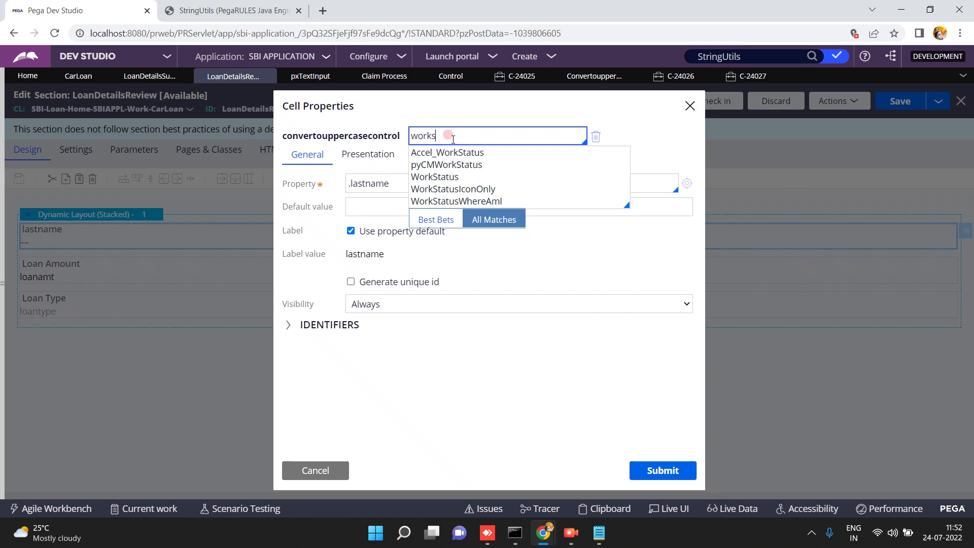
click(442, 177)
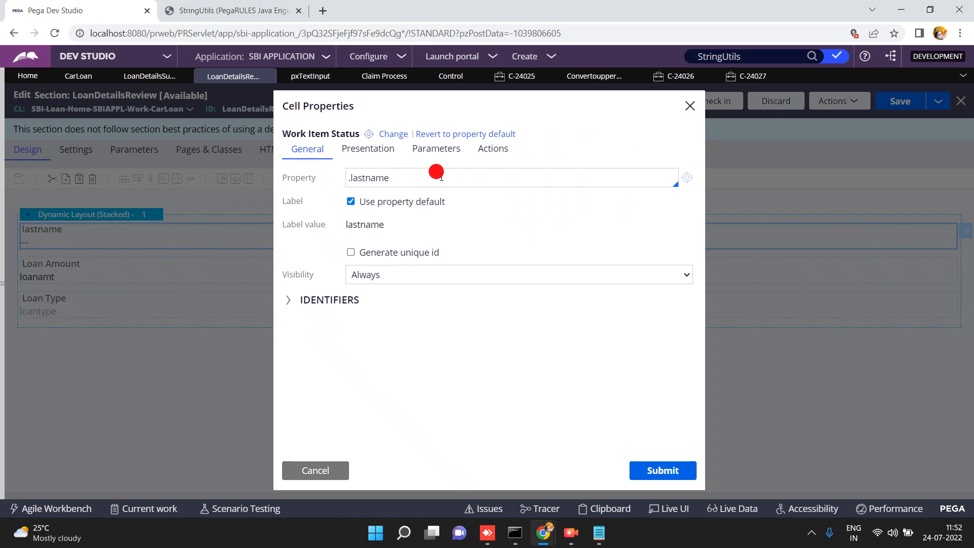
click(689, 473)
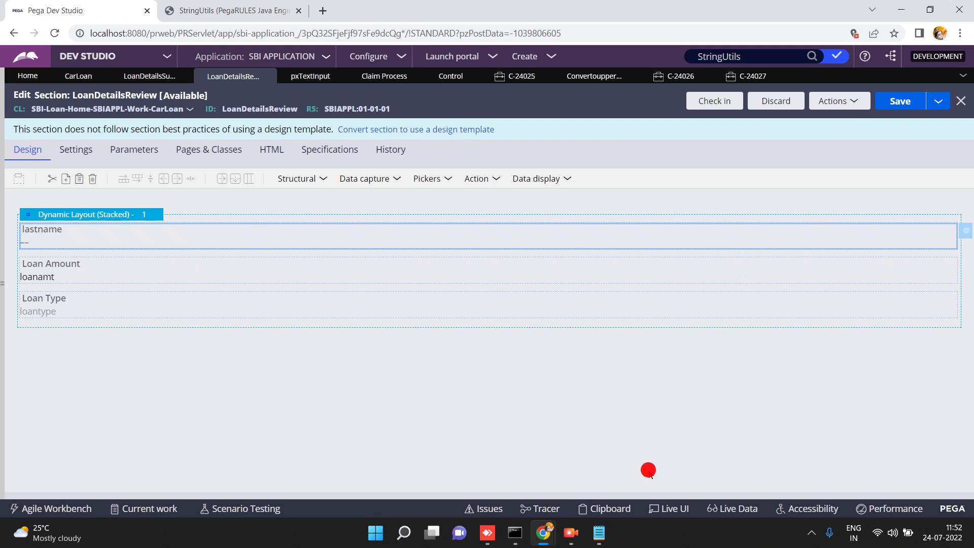
Save the LoanDetailsReview section and bring up case C-24027's actions list.
click(892, 104)
click(892, 105)
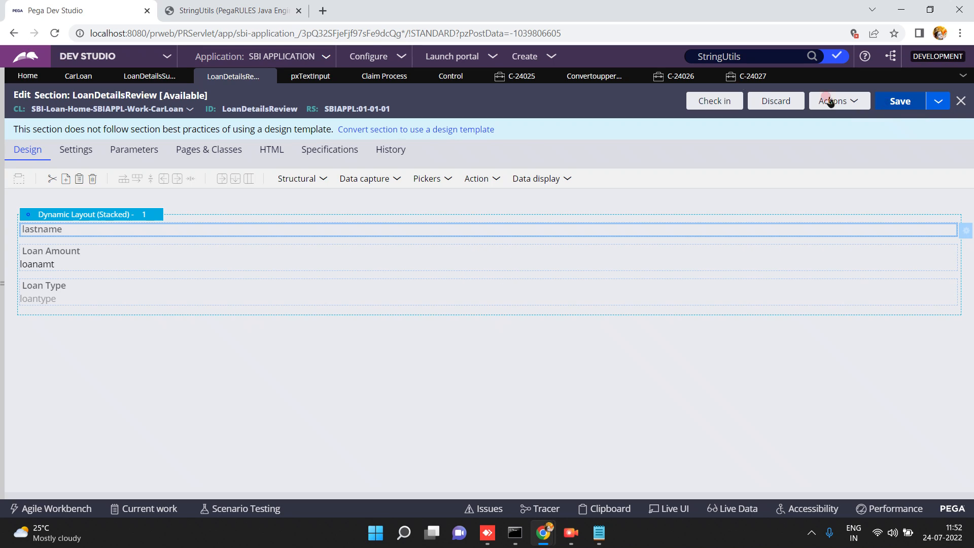
click(744, 75)
click(232, 152)
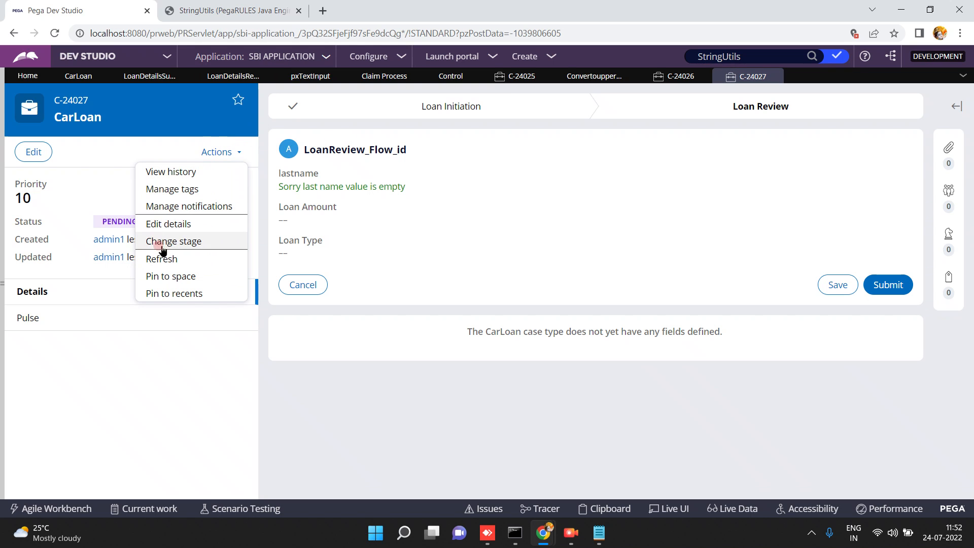
Refresh case C-24027 and check its Loan Review form, then reopen the lastname cell's properties.
click(161, 261)
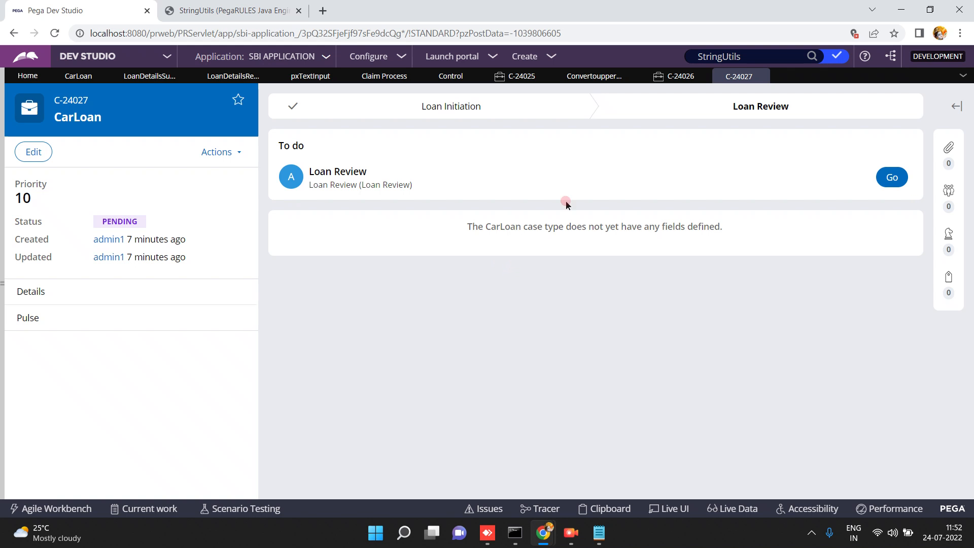
click(894, 177)
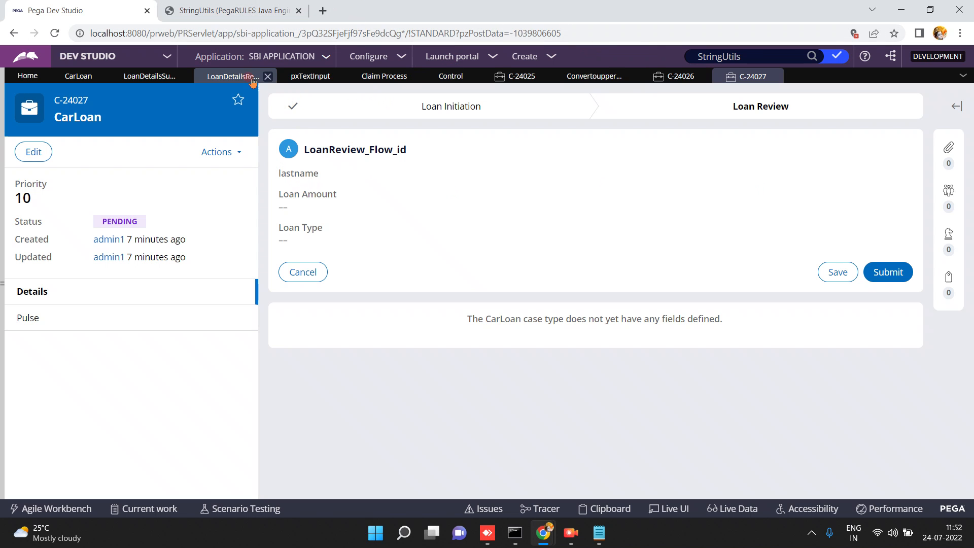
click(234, 76)
double_click(187, 232)
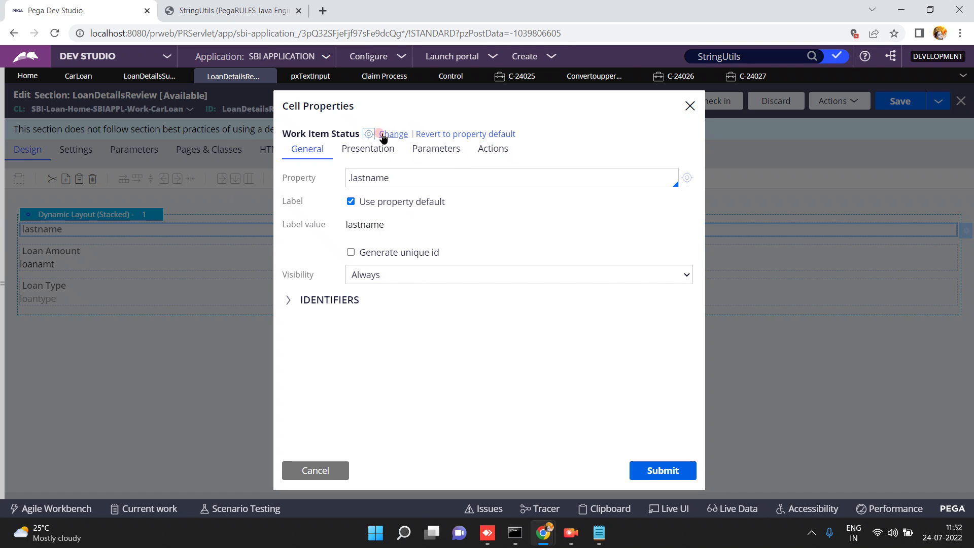
Open the Work Item Status control, scroll through its HTML source, then close the WorkStatus rule.
click(369, 134)
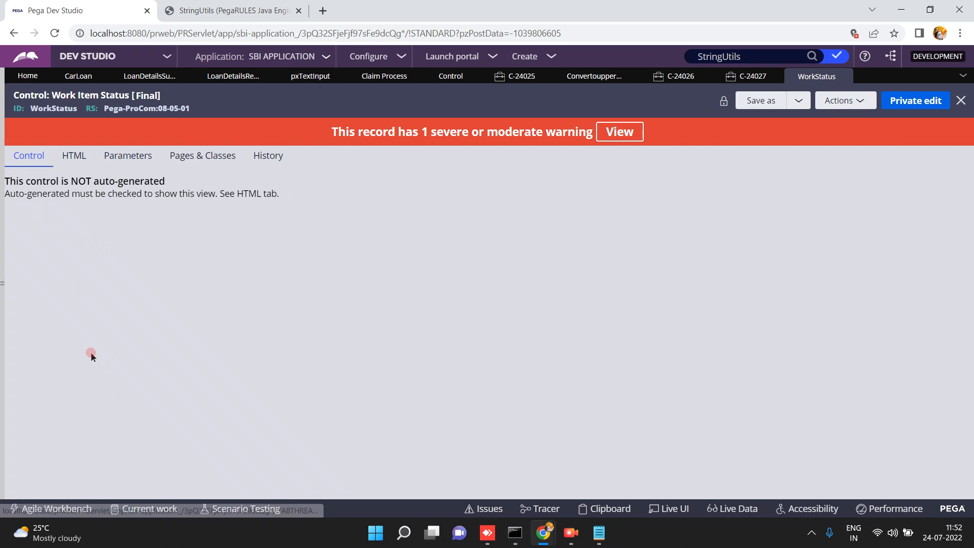
click(71, 162)
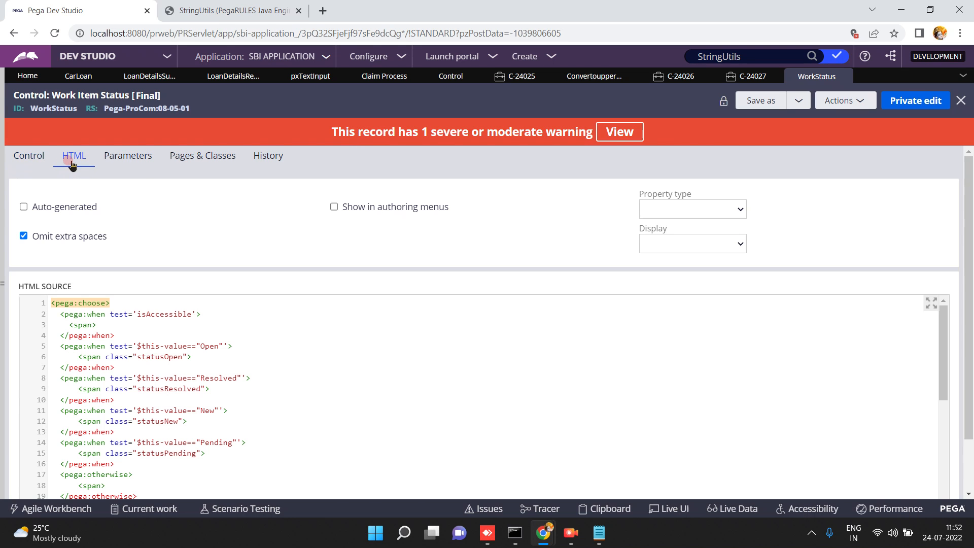
scroll(968, 481, down, 2)
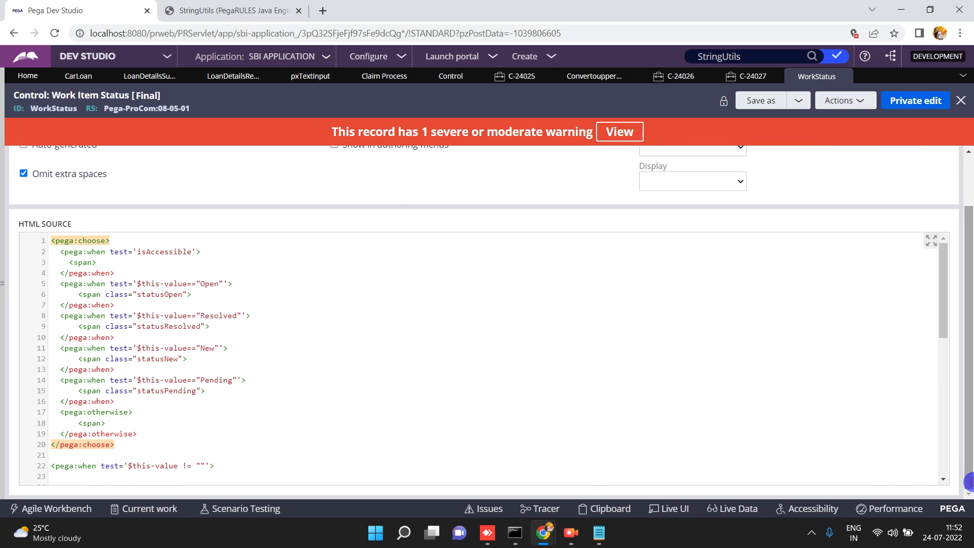
click(944, 445)
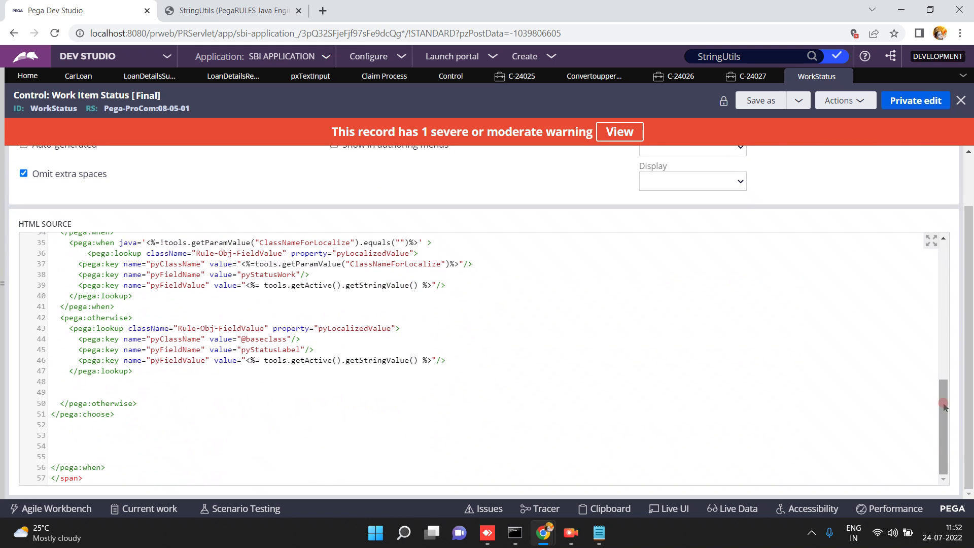
click(944, 306)
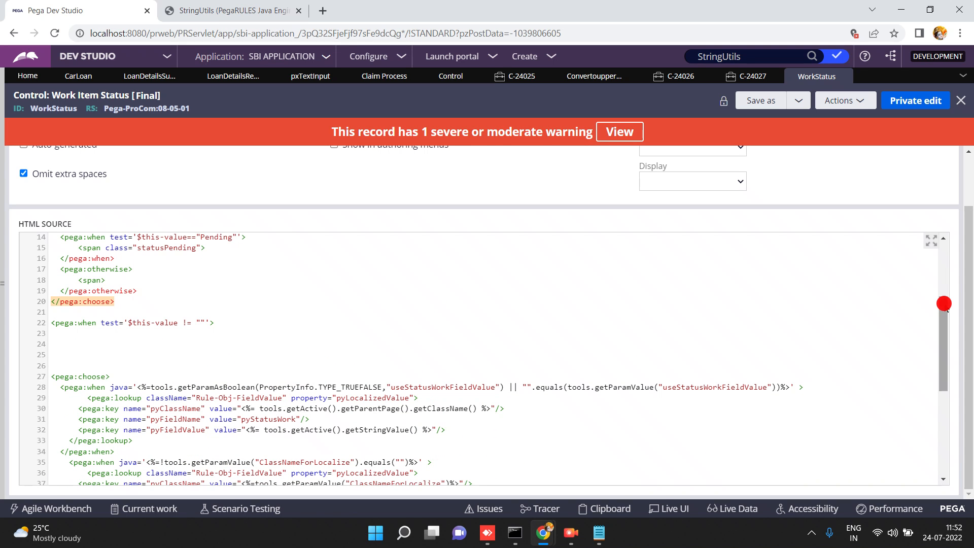
click(943, 287)
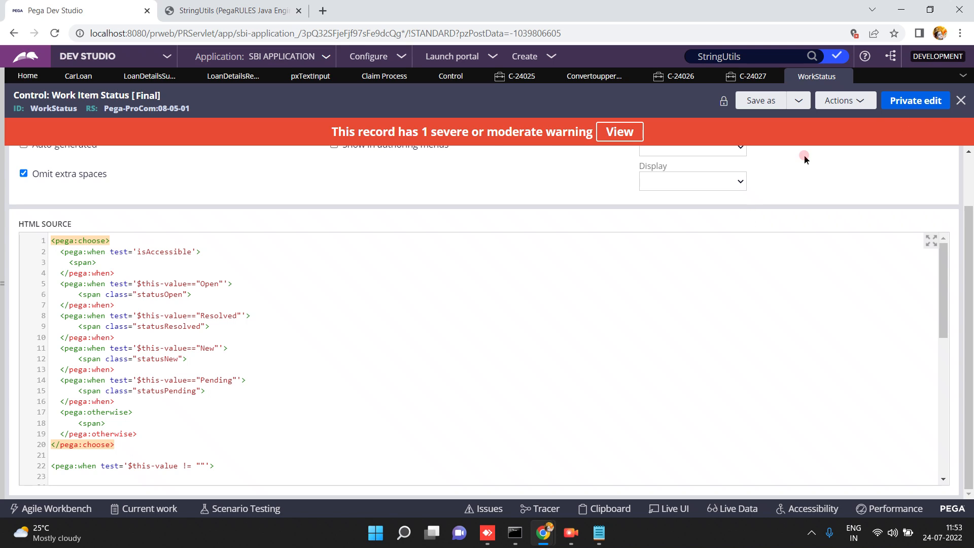
click(847, 77)
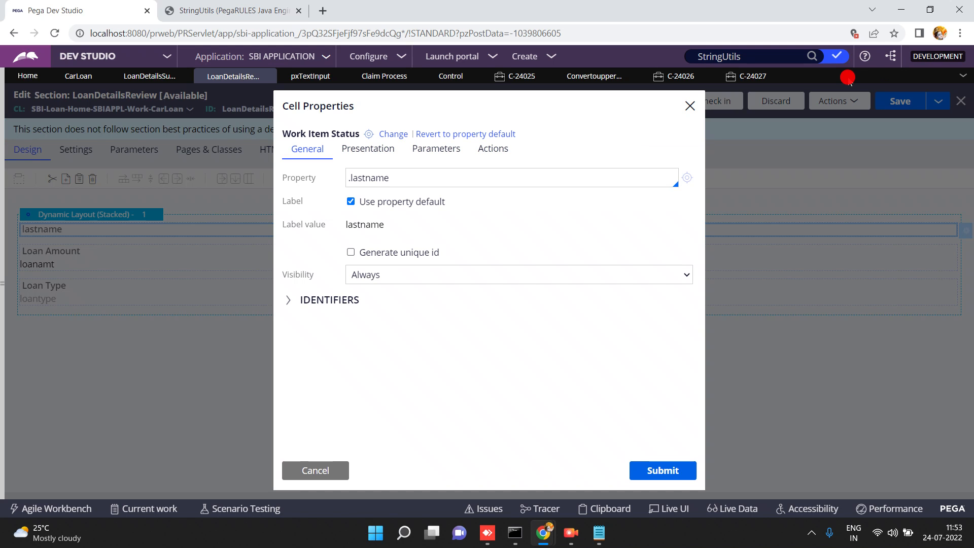
Close the C-24027, C-24026, Convertoupper and C-24025 tabs, discarding C-24025's unsaved changes.
click(321, 471)
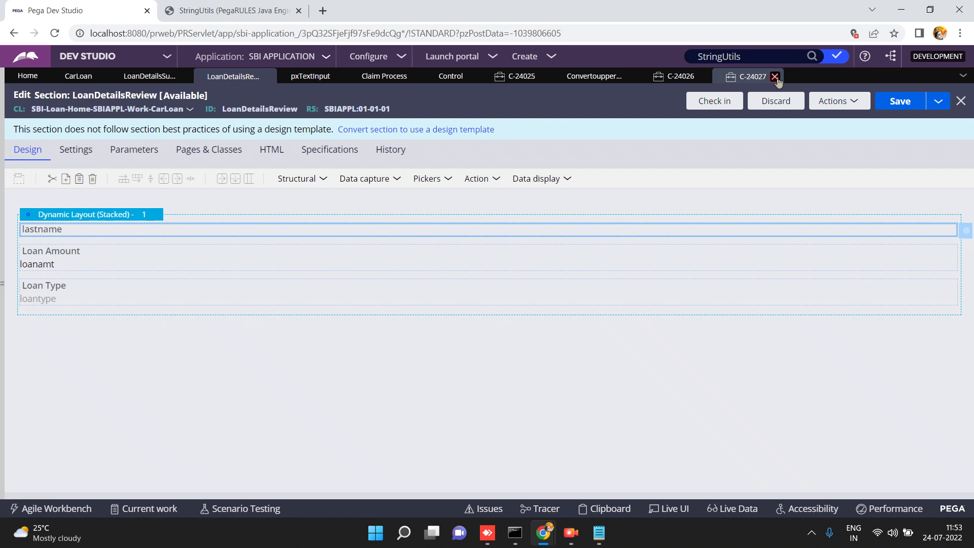
click(775, 77)
click(703, 76)
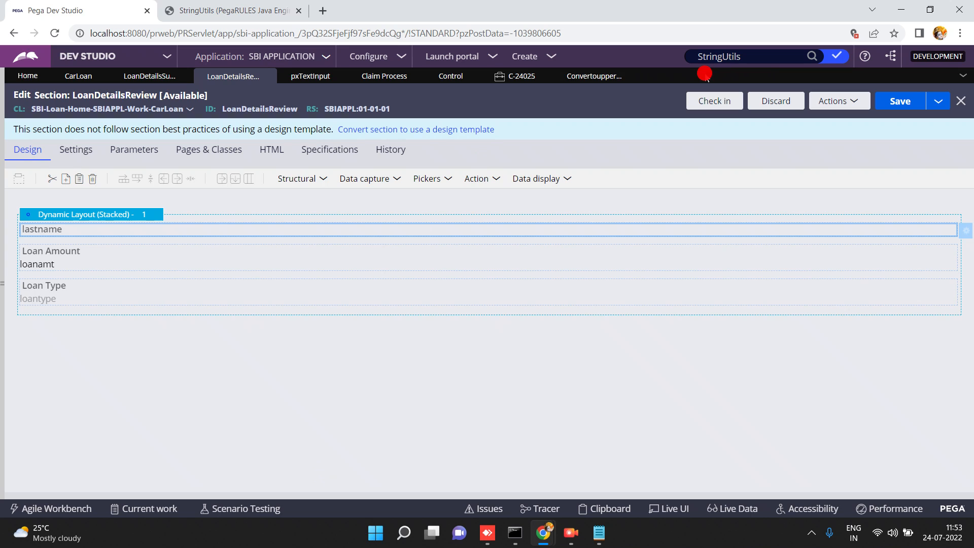
click(629, 77)
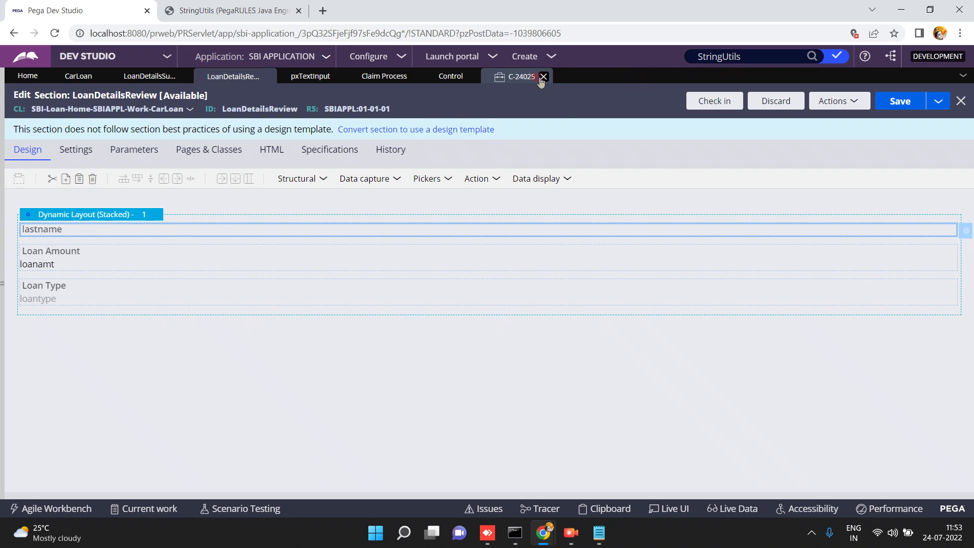
click(541, 78)
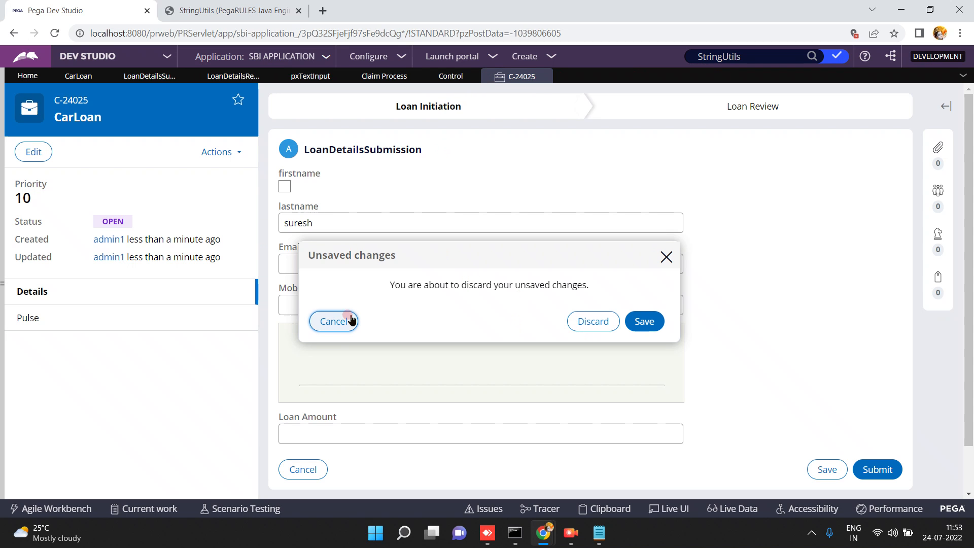
click(606, 318)
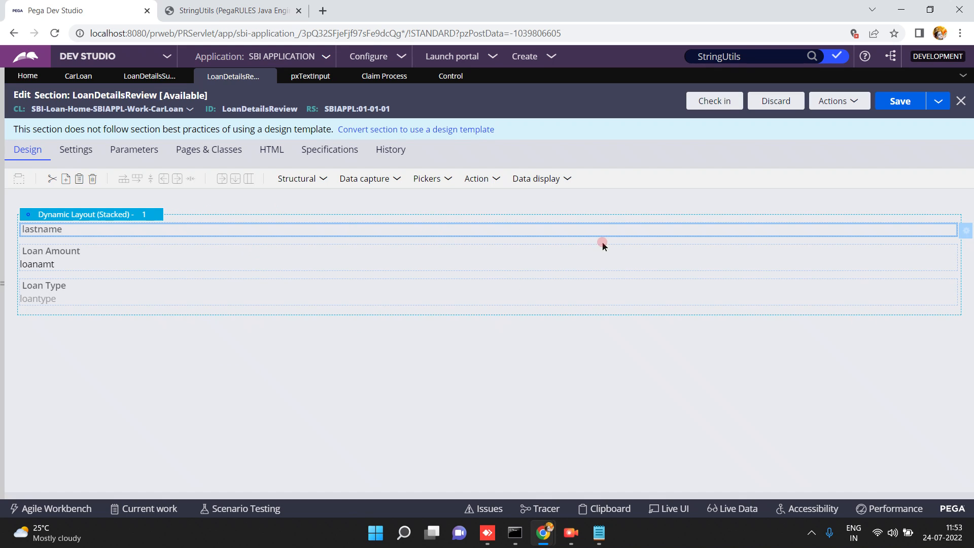
Try setting the lastname cell to custom control 'mytext', then cancel the change.
click(964, 232)
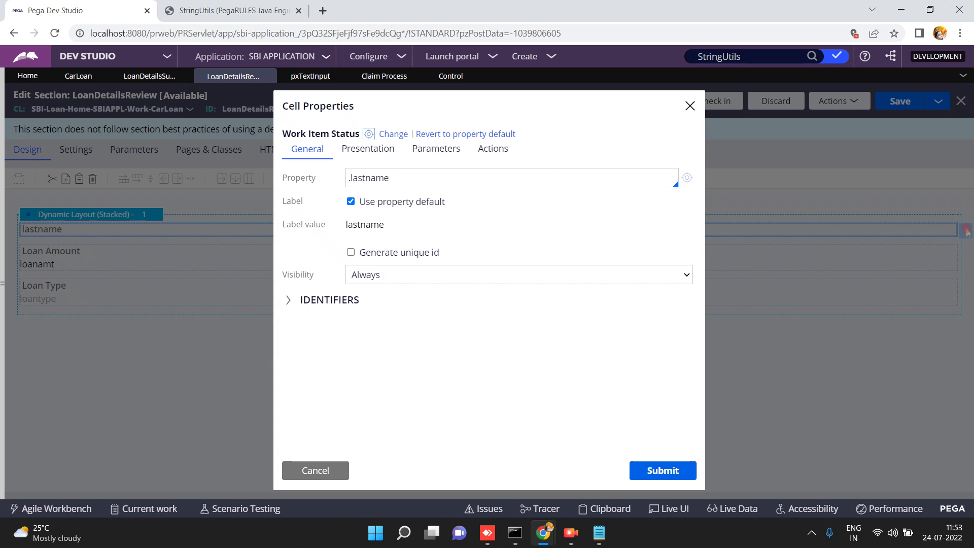
click(395, 135)
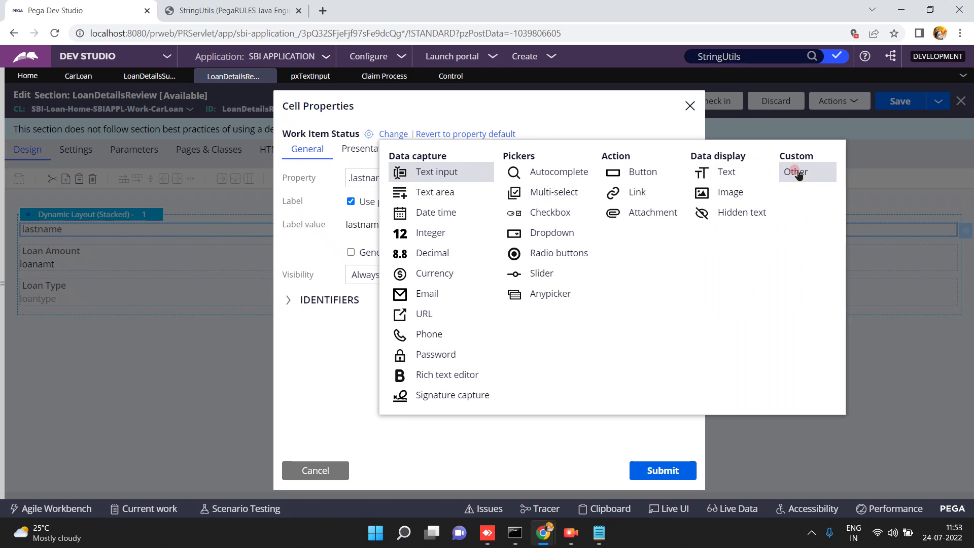
click(791, 169)
click(415, 136)
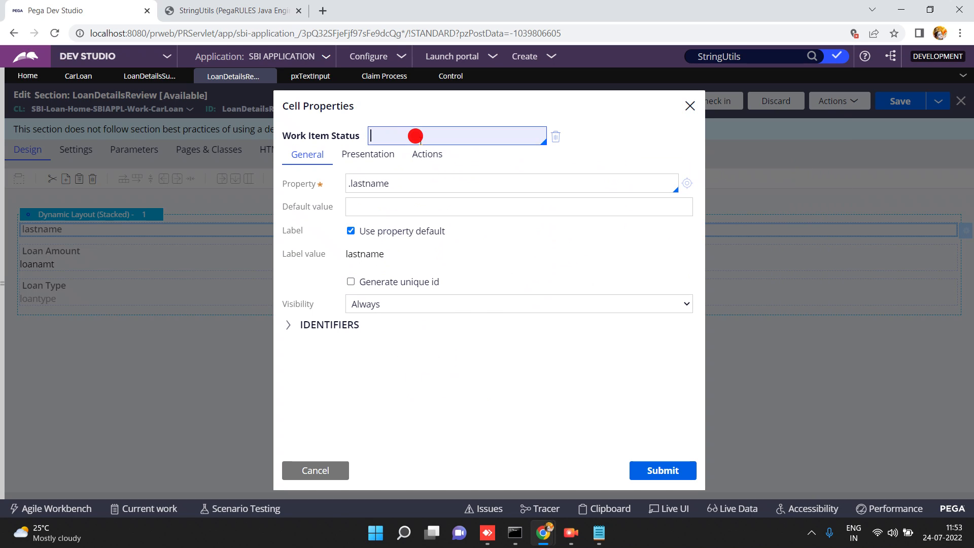
text(mytext)
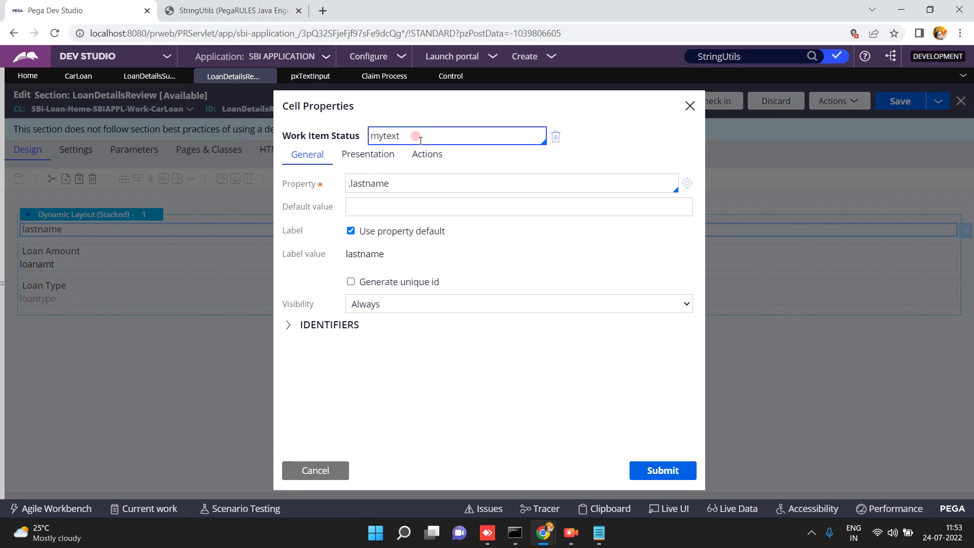
click(316, 467)
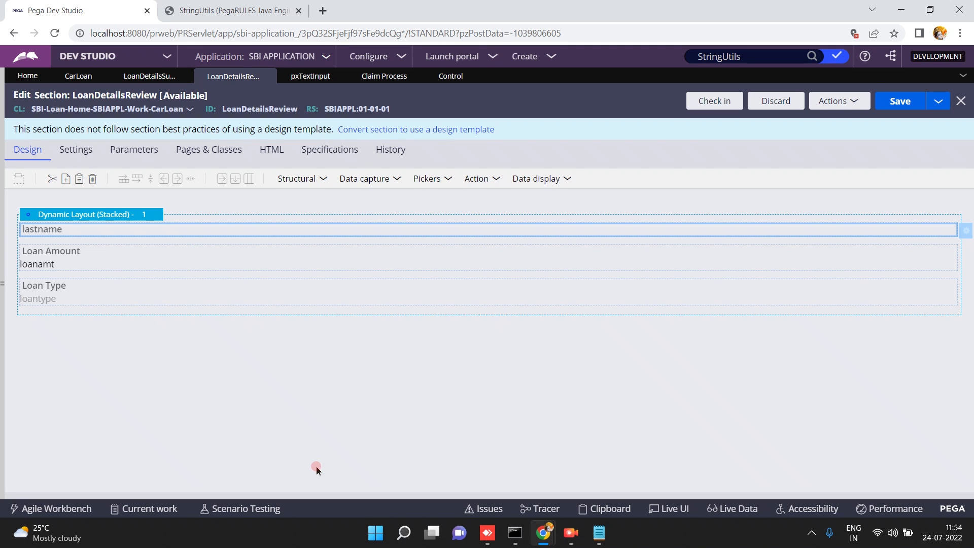
Open the pyAssignmentOwner rule from the full Control records list, then hide the Records panel.
click(3, 289)
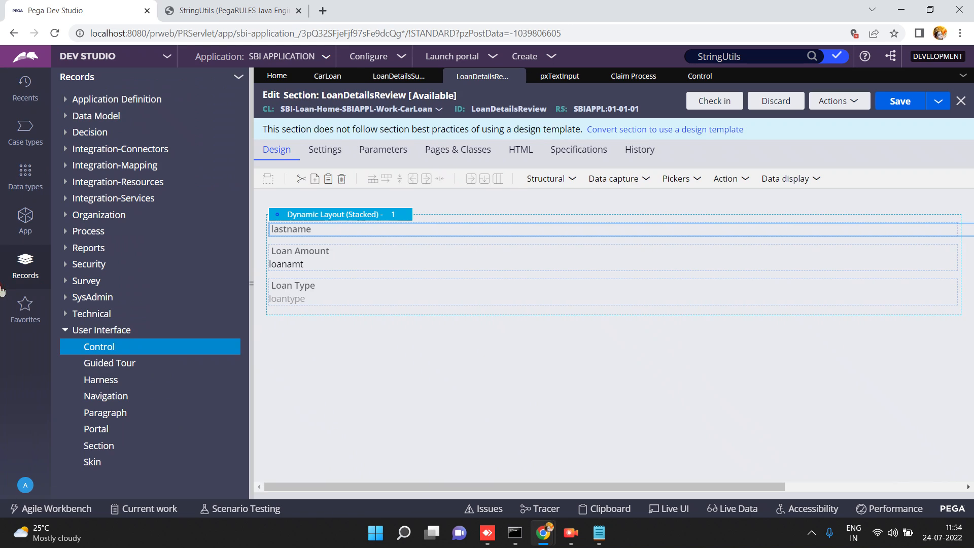
click(108, 350)
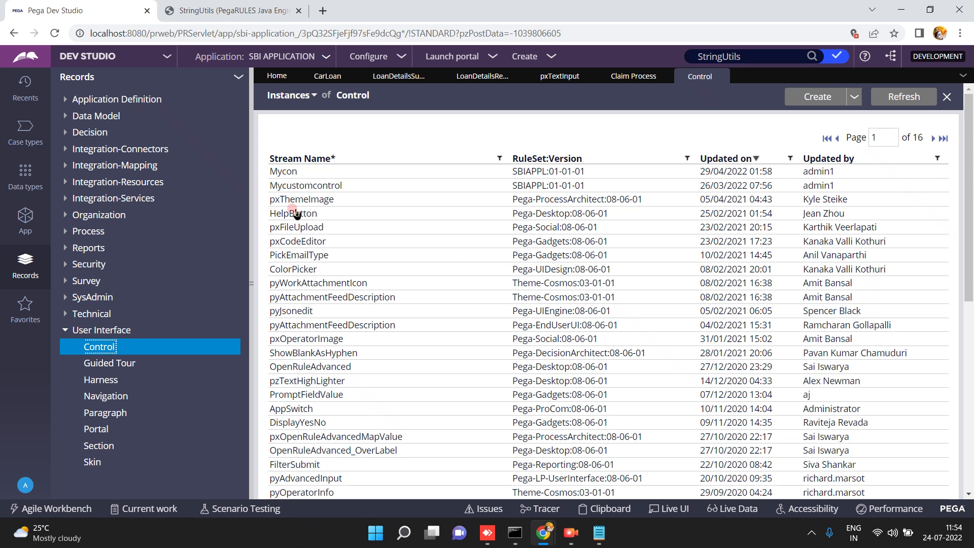
click(969, 350)
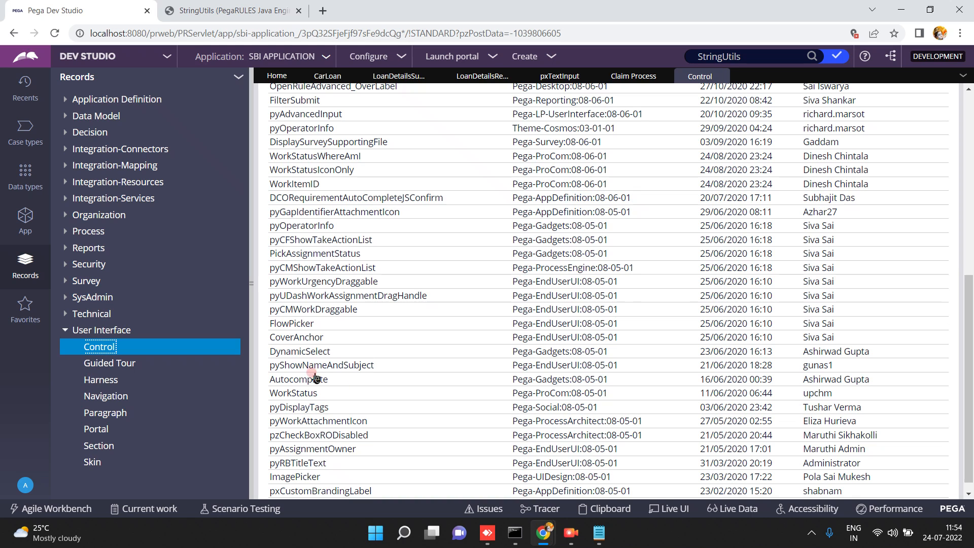
click(967, 493)
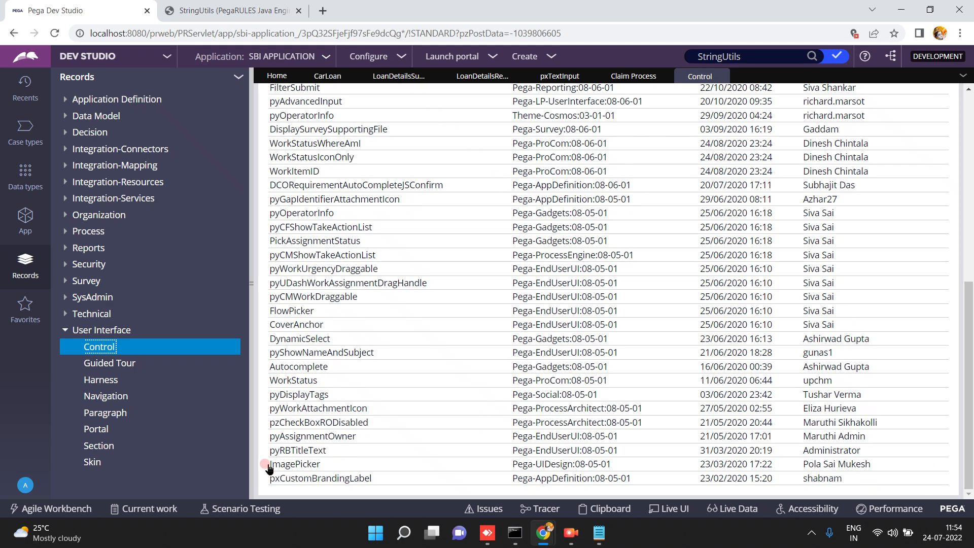
scroll(939, 215, up, 8)
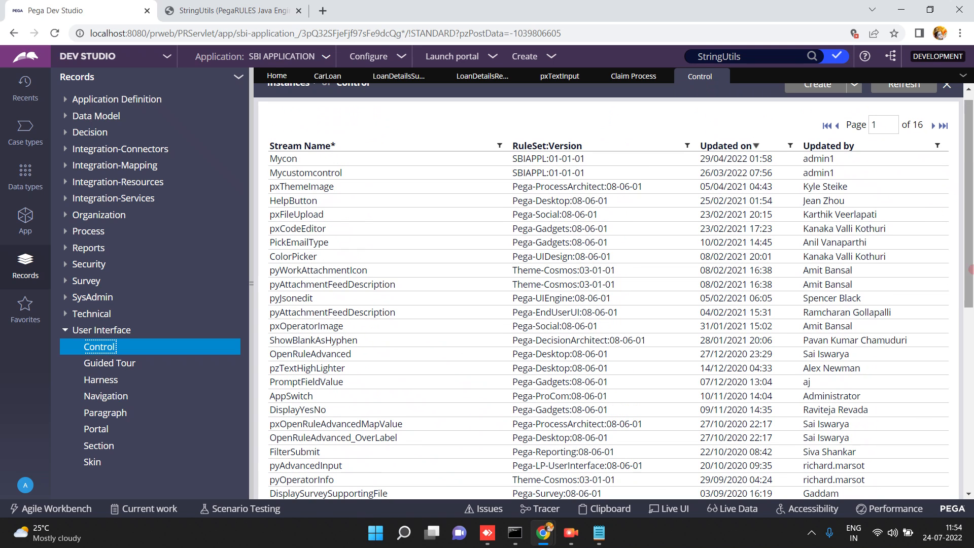
scroll(636, 338, down, 8)
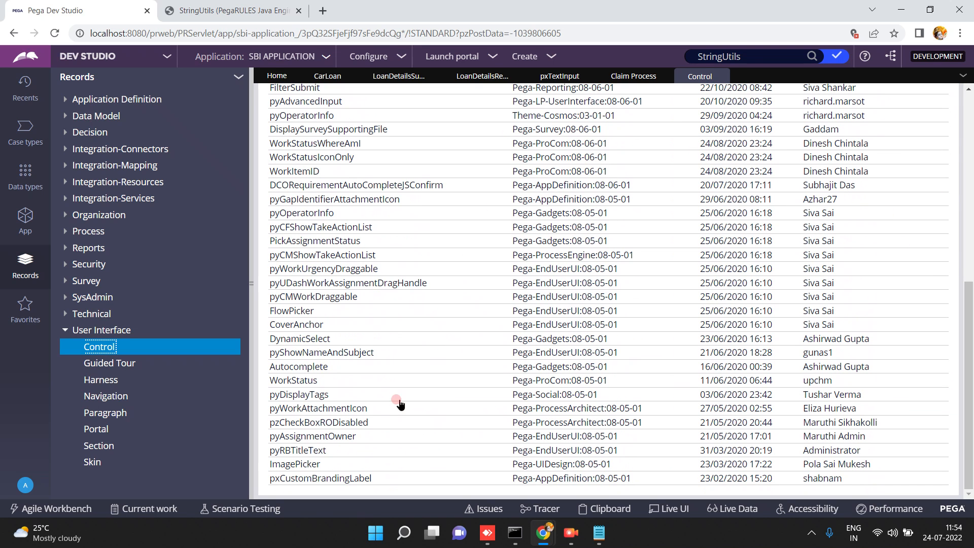
click(283, 436)
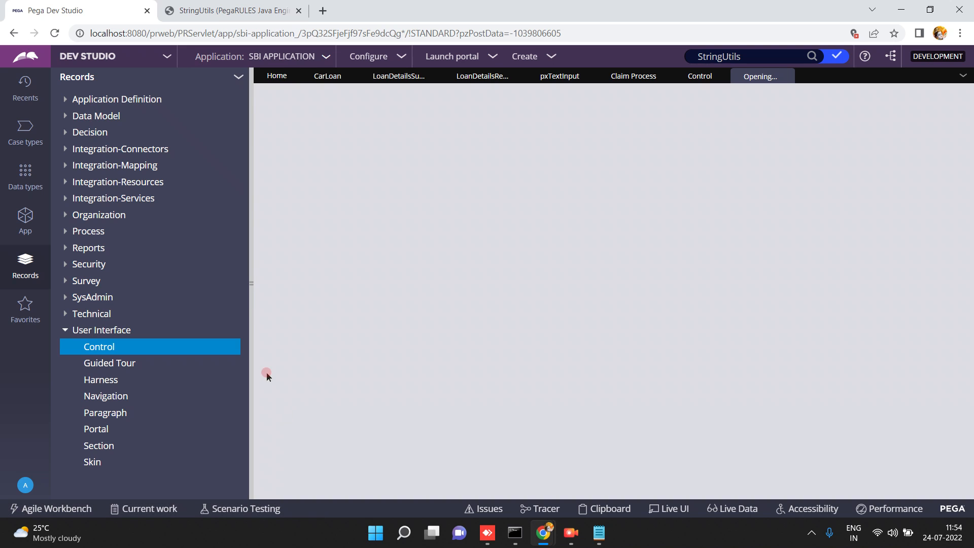
click(251, 285)
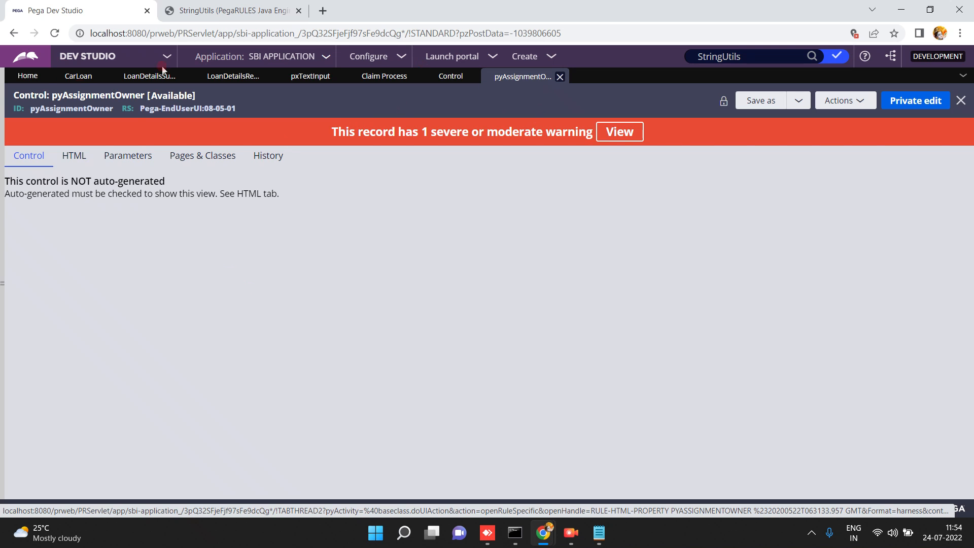
Show pyAssignmentOwner's HTML source and highlight the presentProp usages.
click(72, 159)
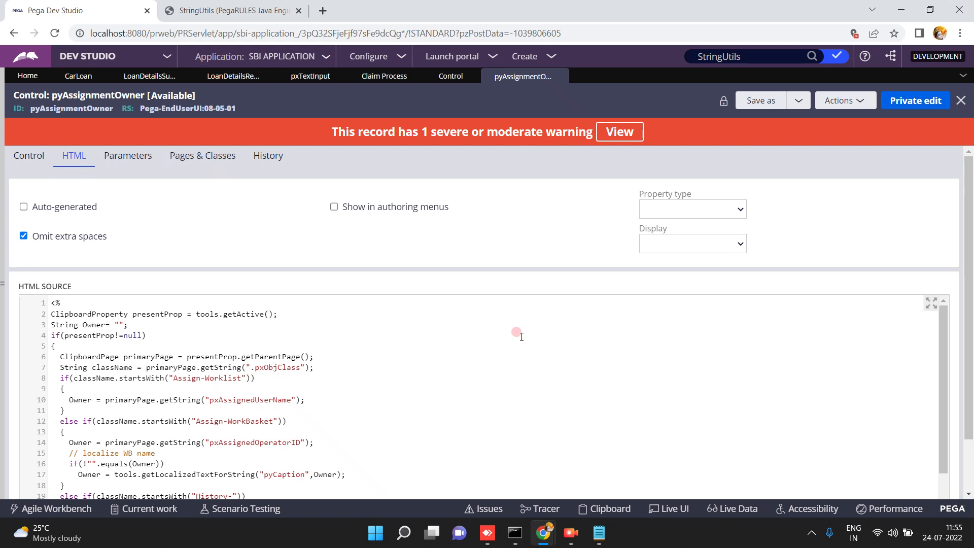
scroll(967, 446, down, 1)
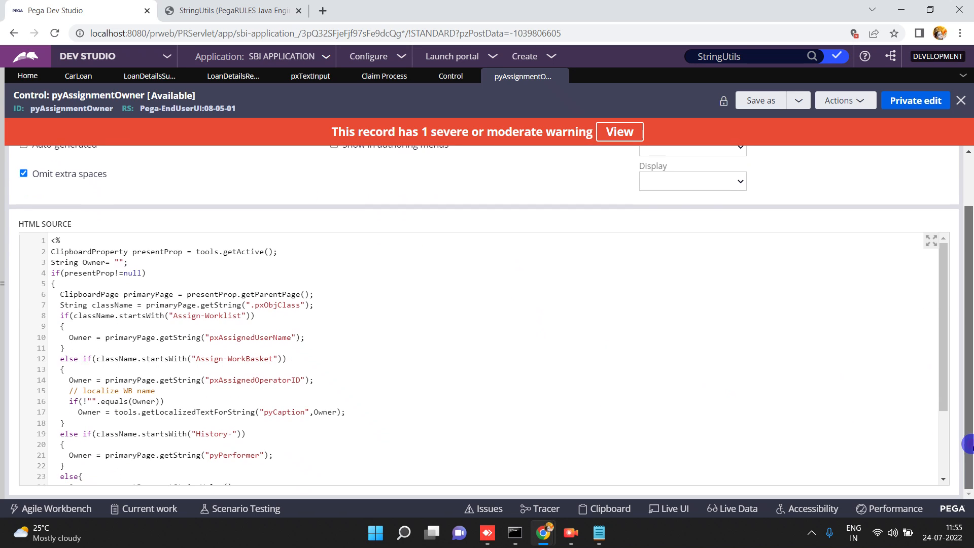
double_click(154, 242)
double_click(87, 272)
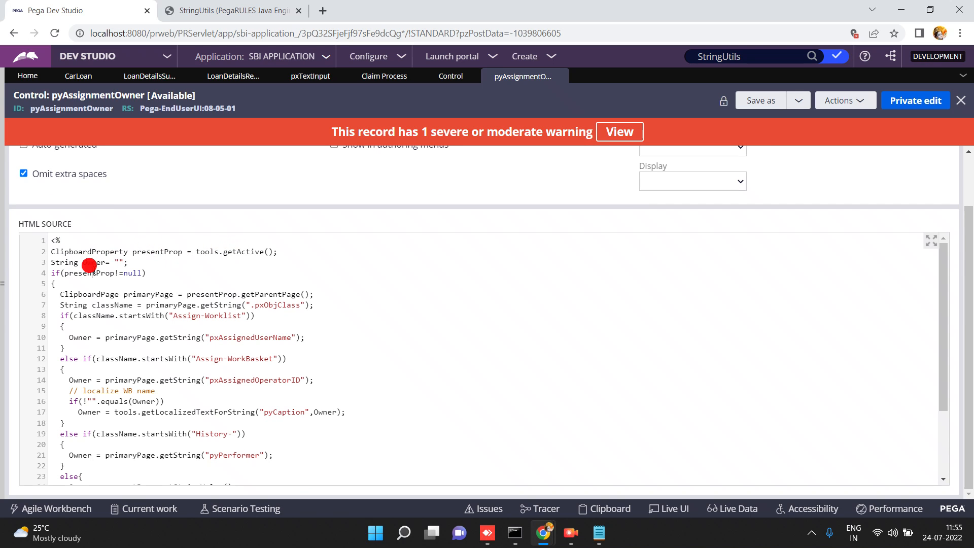
double_click(198, 294)
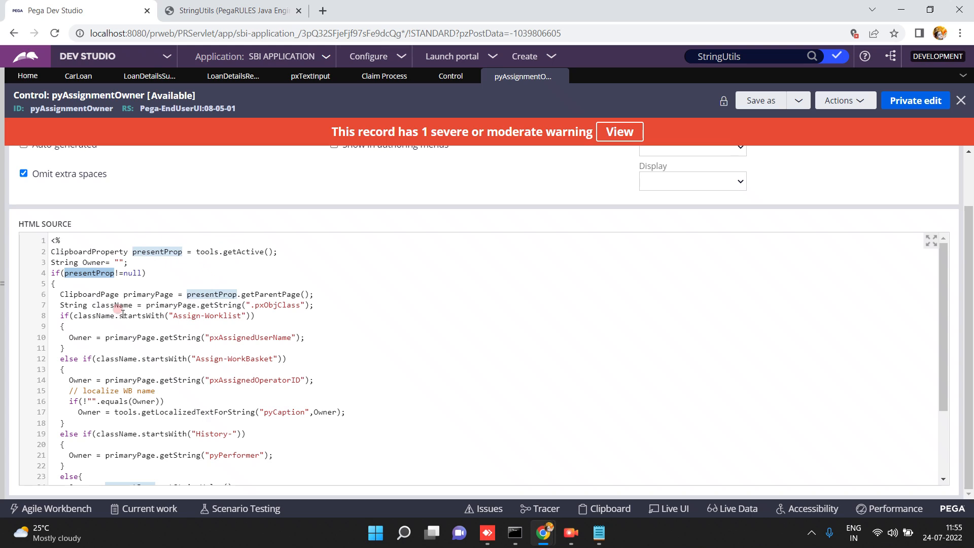
Examine the Owner assignment, the WorkBasket condition and the StringUtils div output block.
click(82, 338)
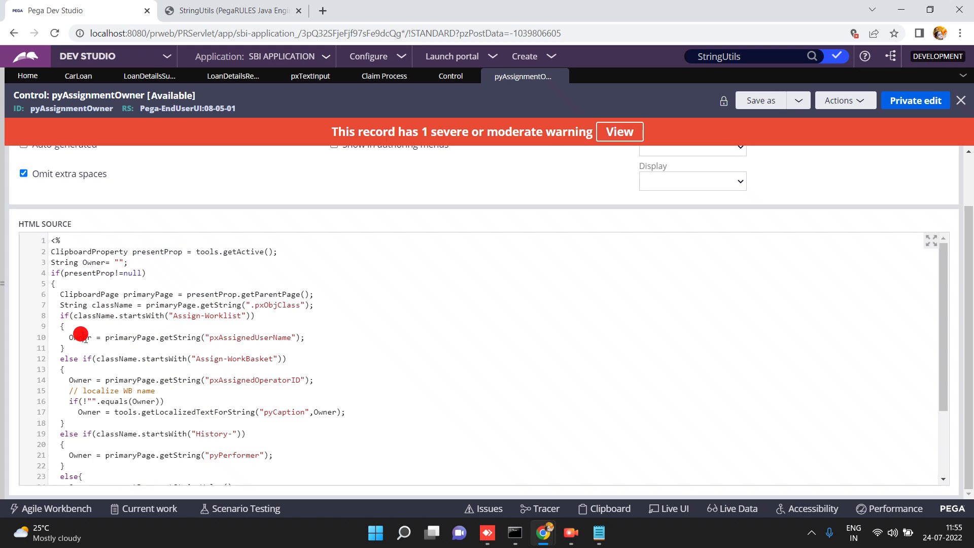
double_click(241, 359)
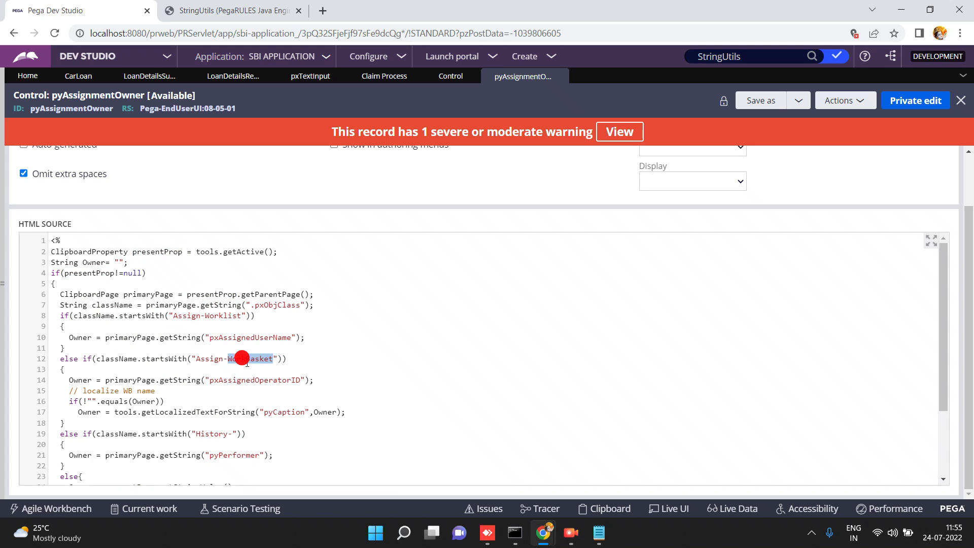
click(947, 453)
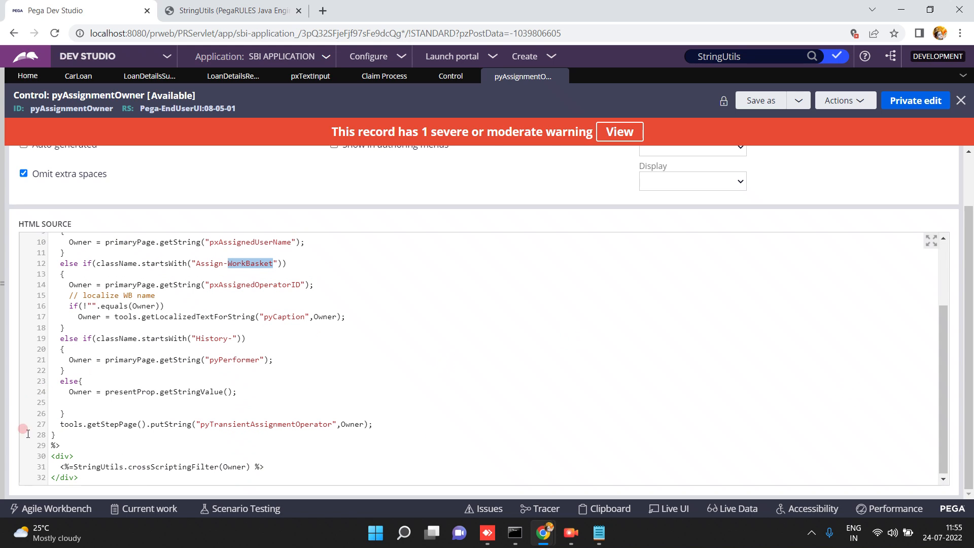
click(76, 466)
drag(79, 476, 52, 455)
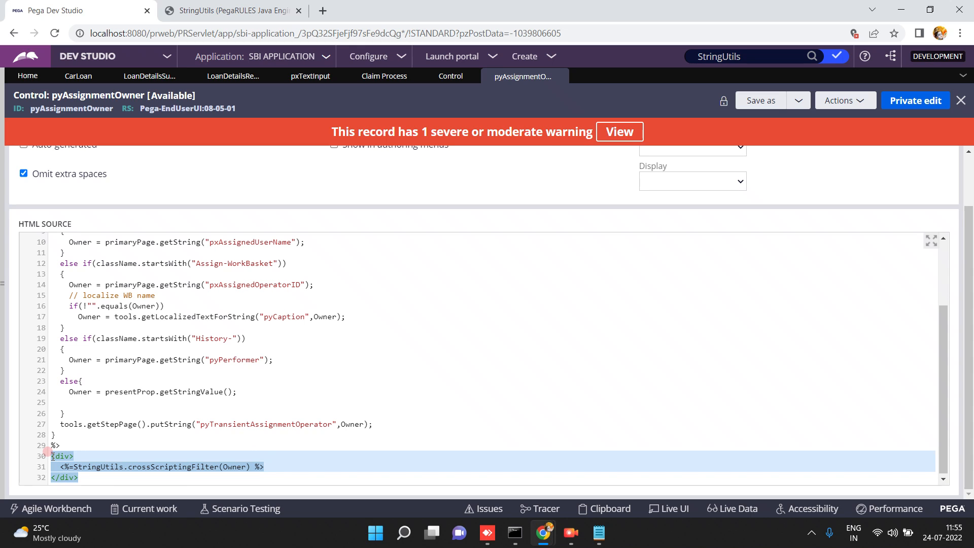
click(117, 391)
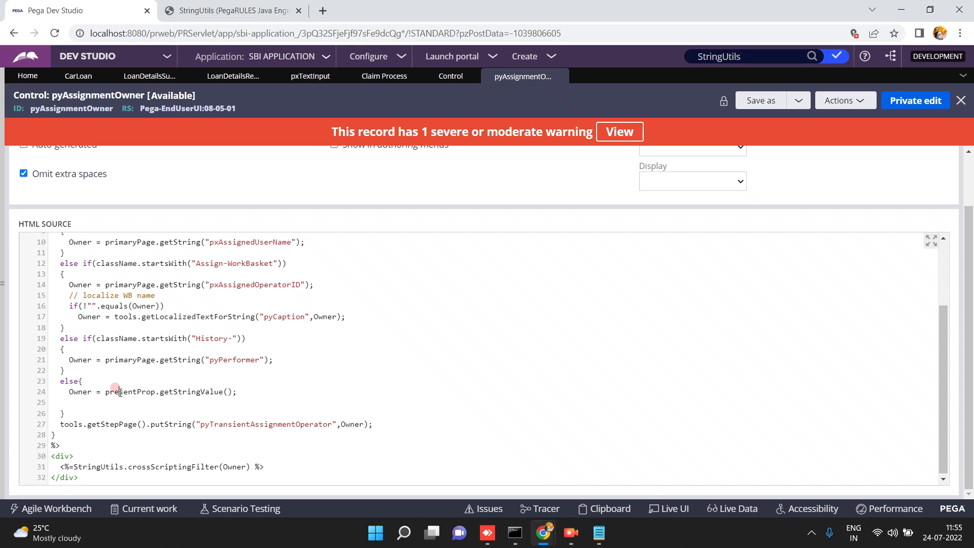
click(505, 316)
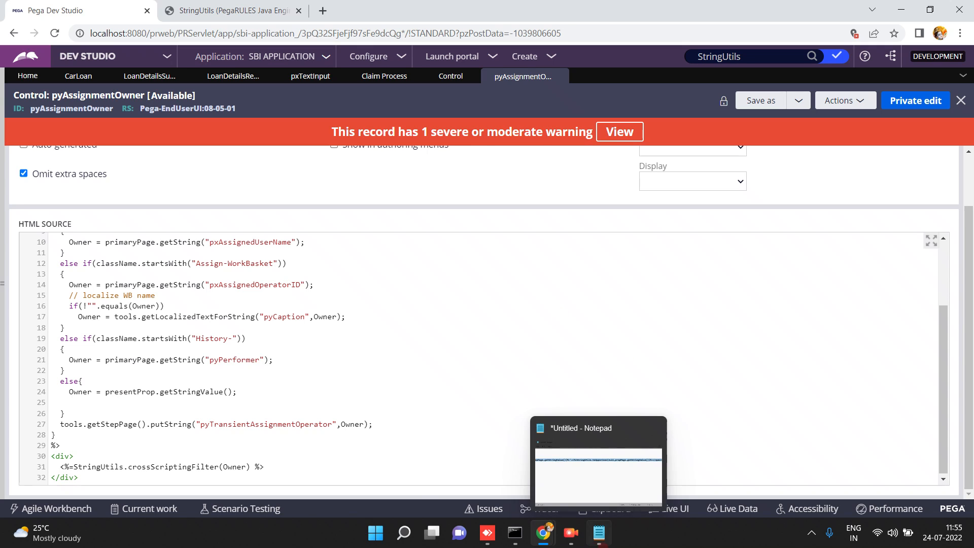
click(568, 537)
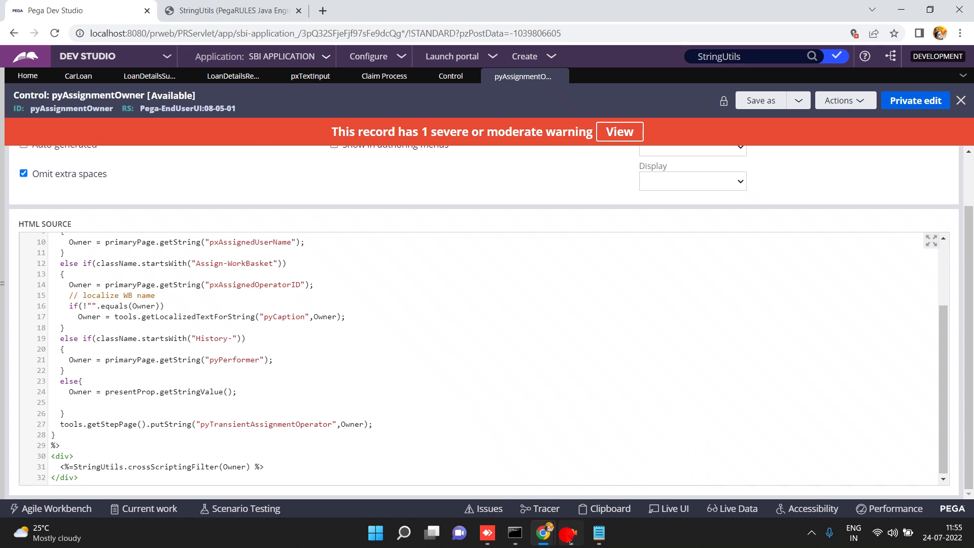